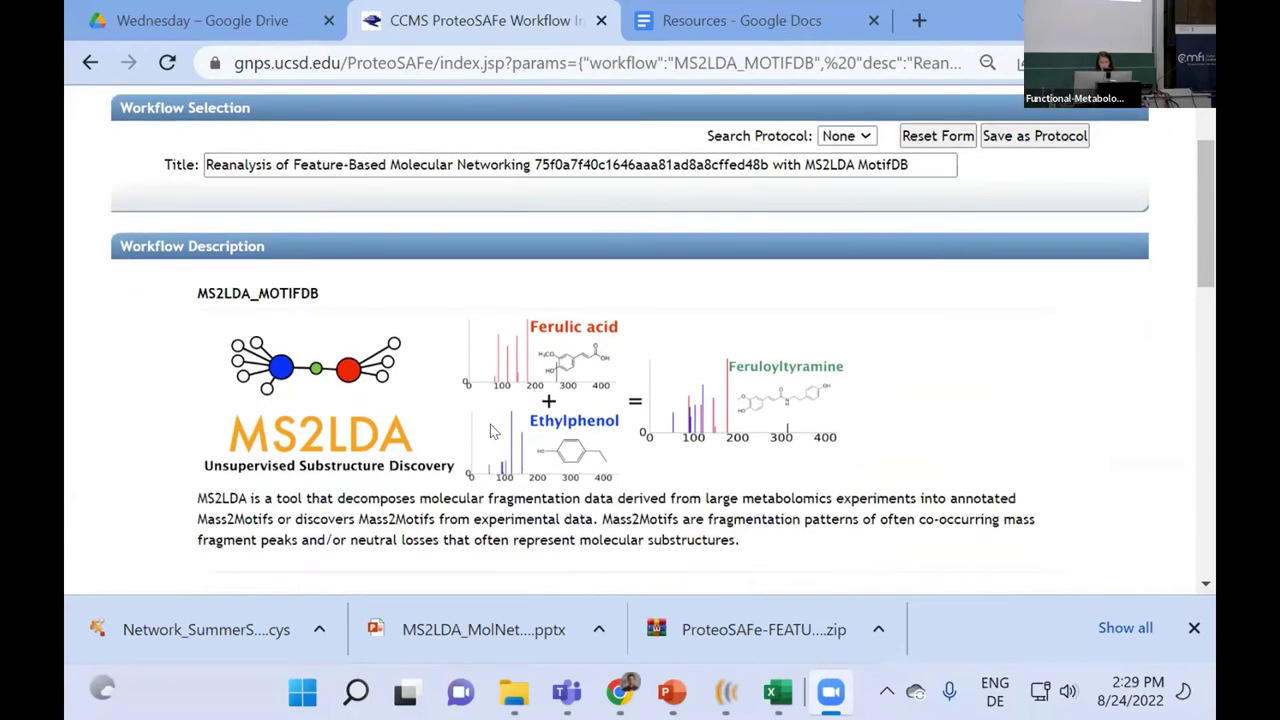
# Step: Replace the default reanalysis job title with 'Dom_interlab_MS2LDA'
pyautogui.scroll(2, 320, 234)
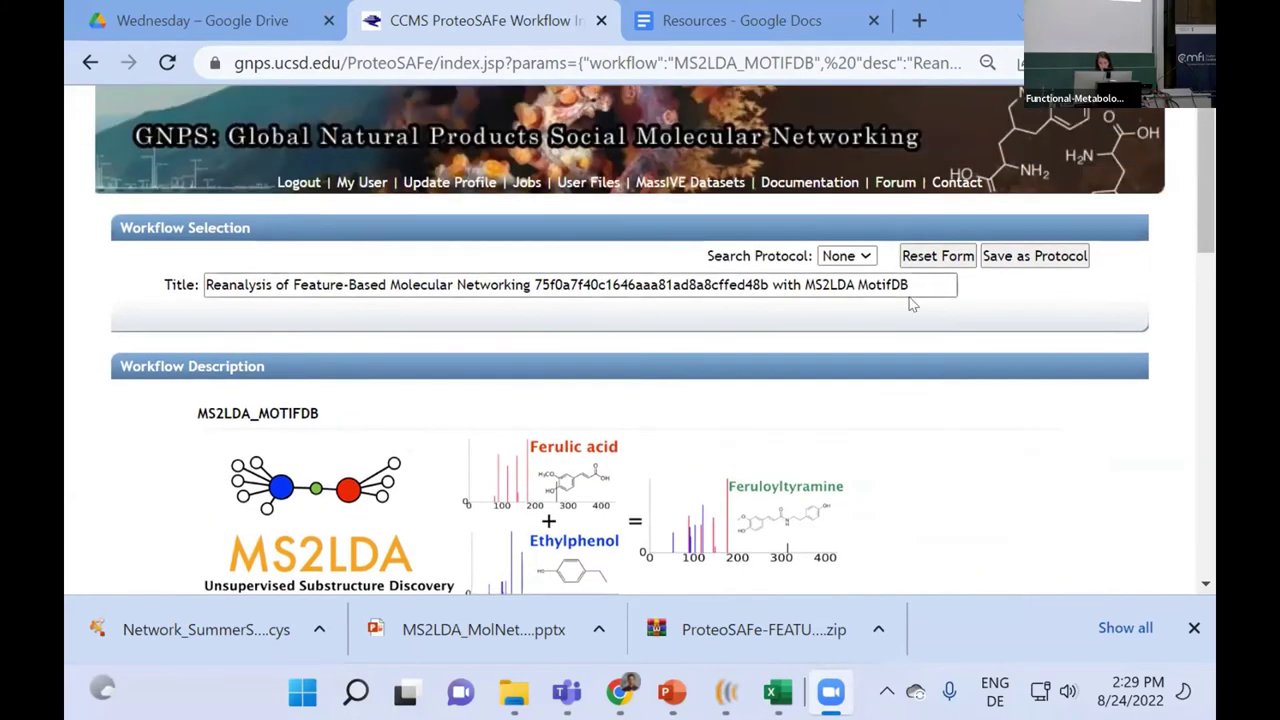
pyautogui.moveTo(918, 284); pyautogui.dragTo(136, 285)
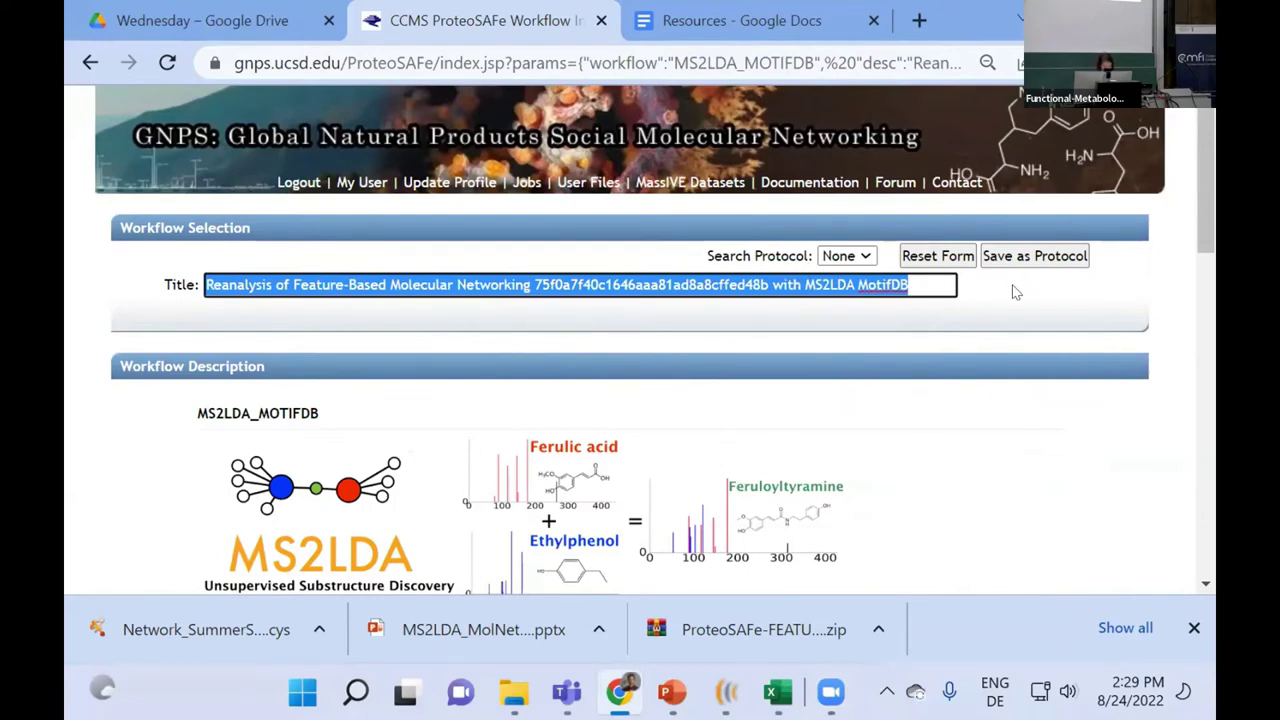
pyautogui.write('D')
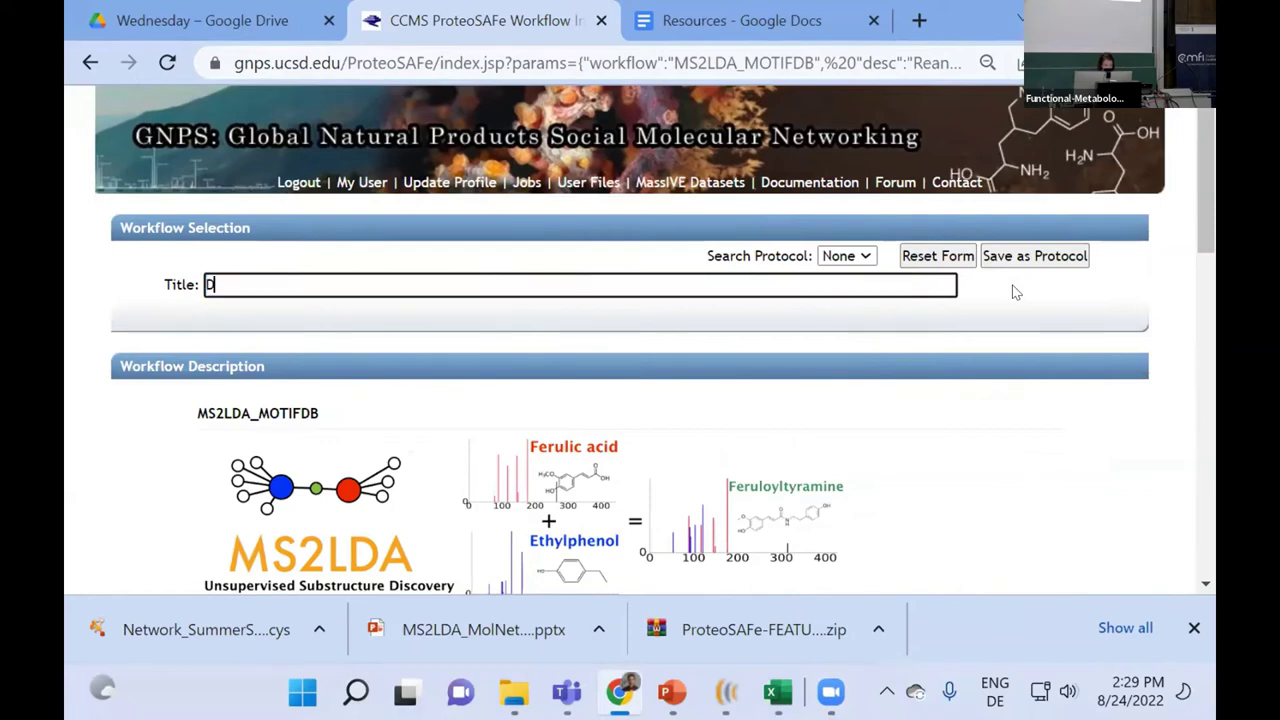
pyautogui.write('om_interlab')
pyautogui.press('BackSpace')
pyautogui.write('_MS2LDA')
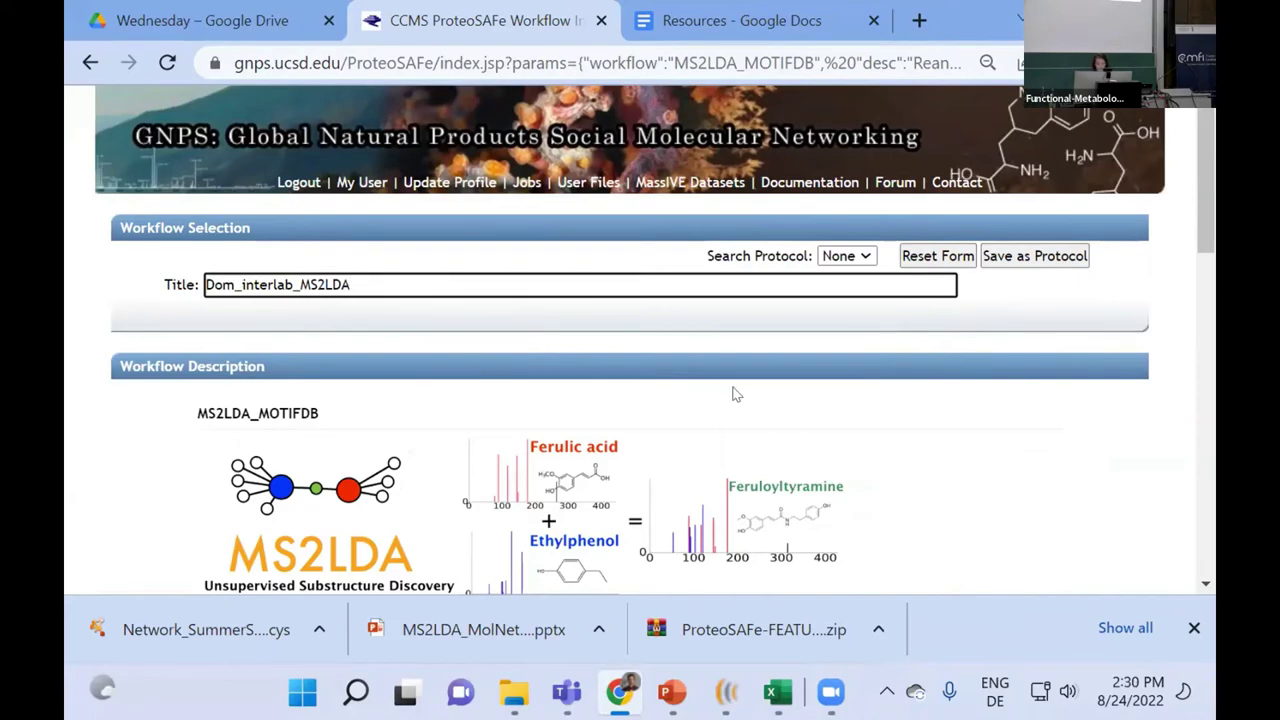
pyautogui.scroll(-1, 710, 376)
# Step: Expand the advanced MS2LDA parameters and keep Bin Width at 0.005 (Q-Exactive Data)
pyautogui.scroll(-8, 707, 374)
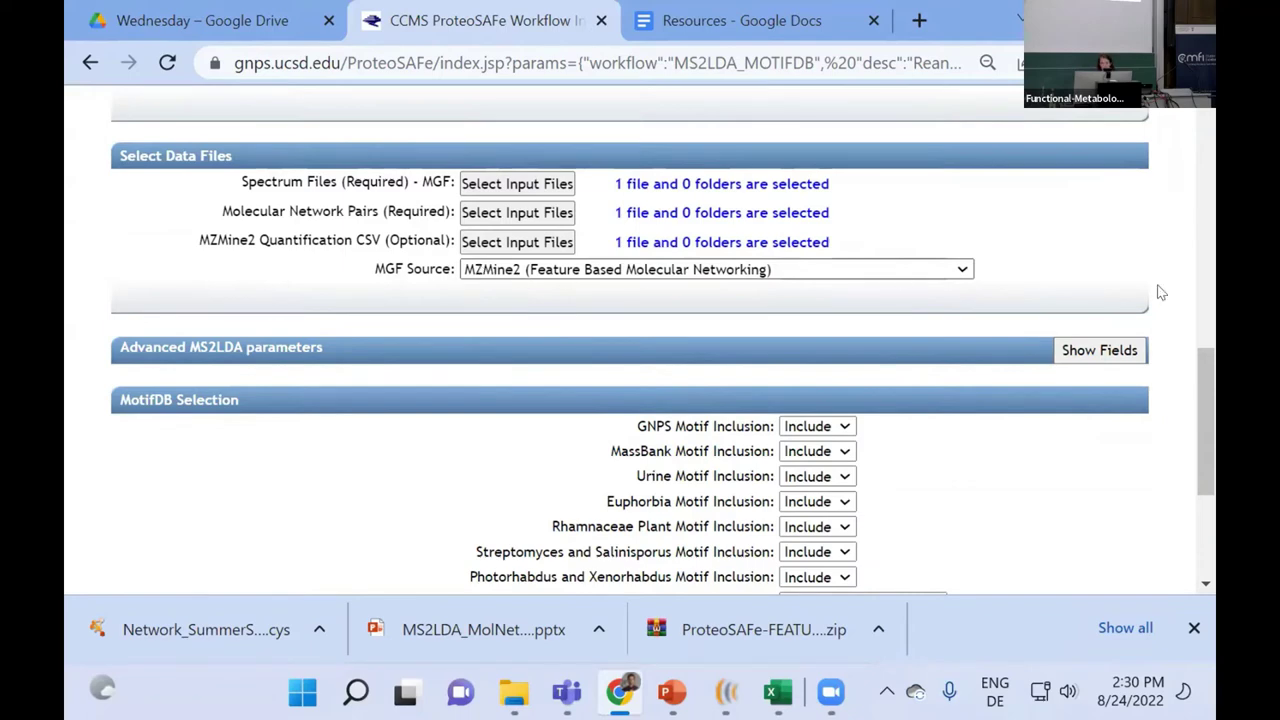
pyautogui.click(1105, 348)
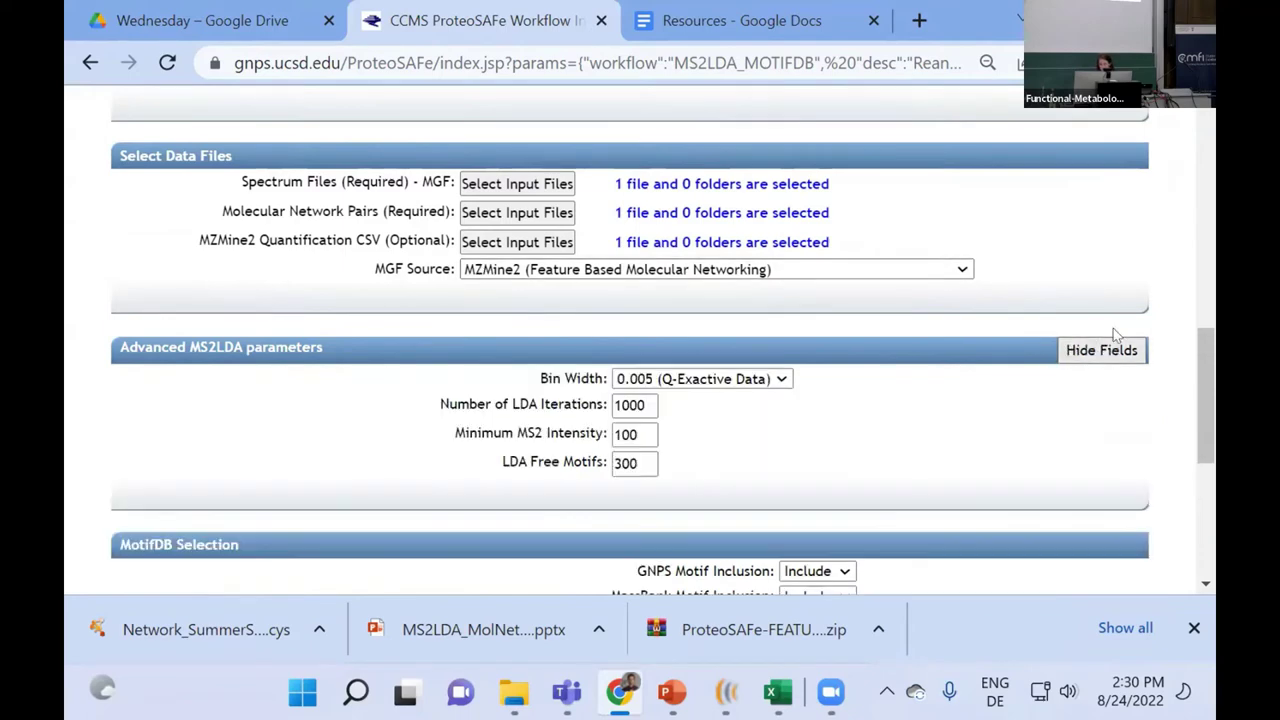
pyautogui.scroll(-1, 703, 421)
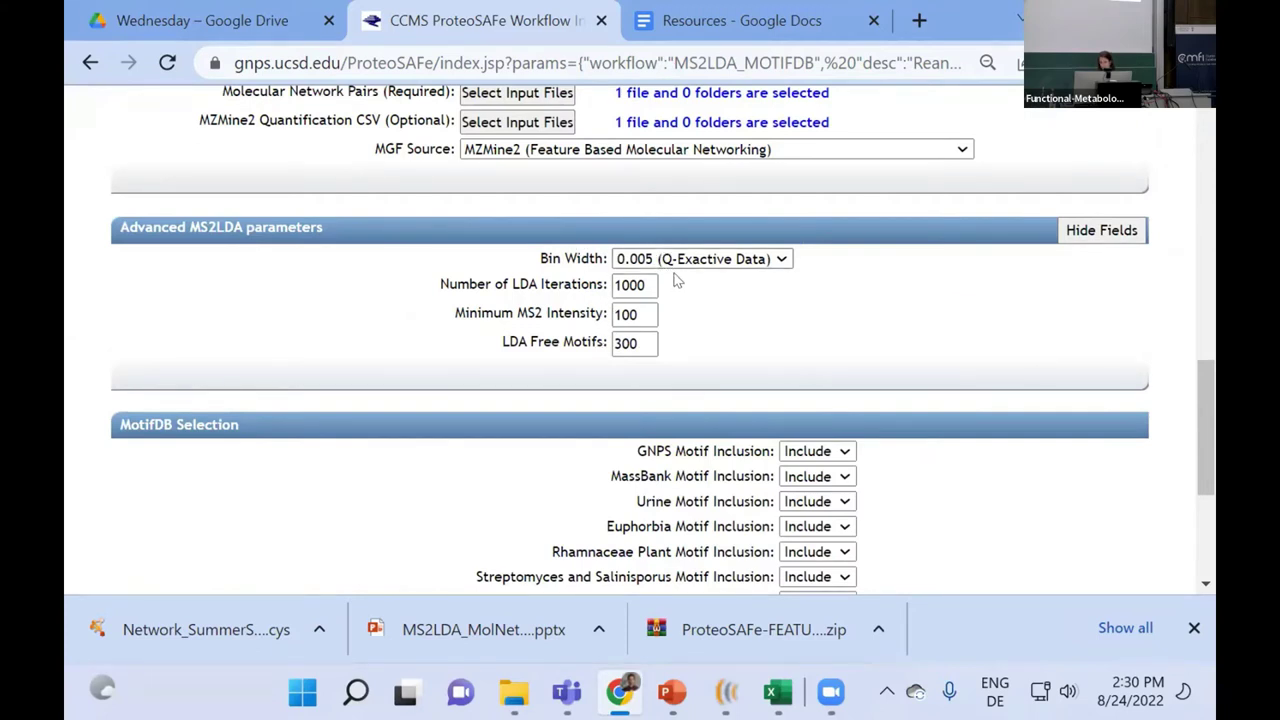
pyautogui.click(699, 258)
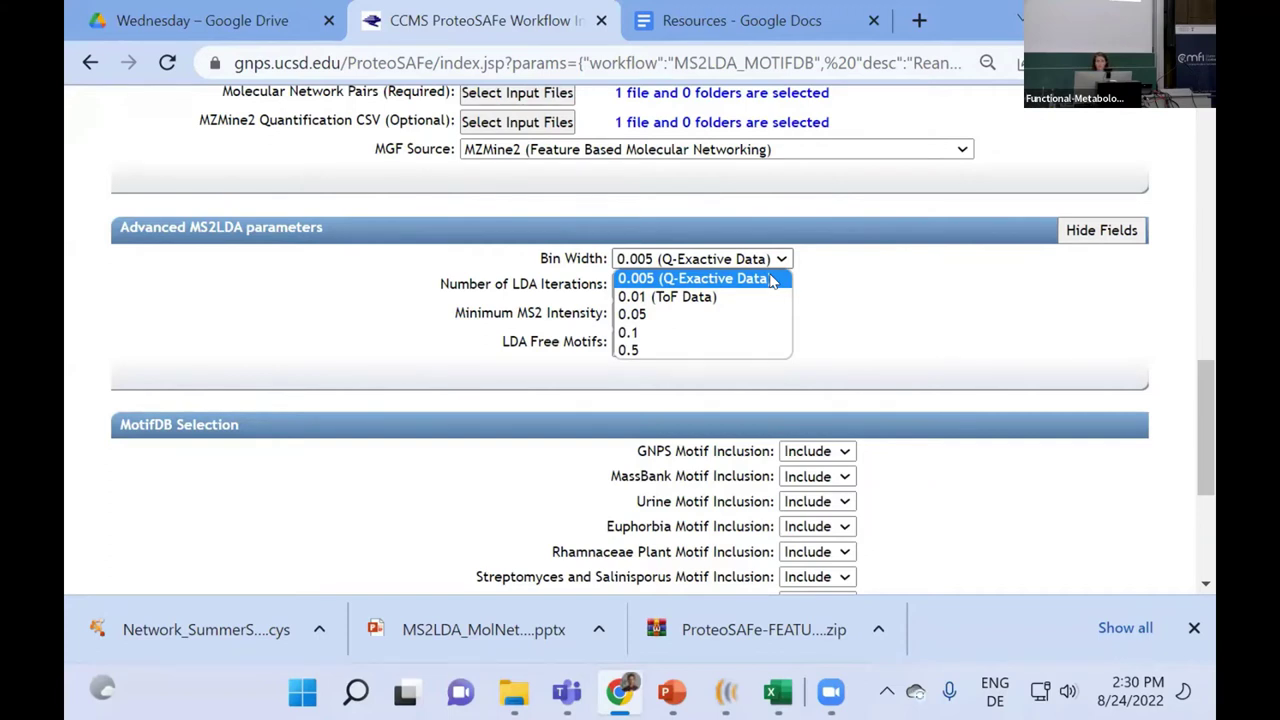
pyautogui.click(732, 282)
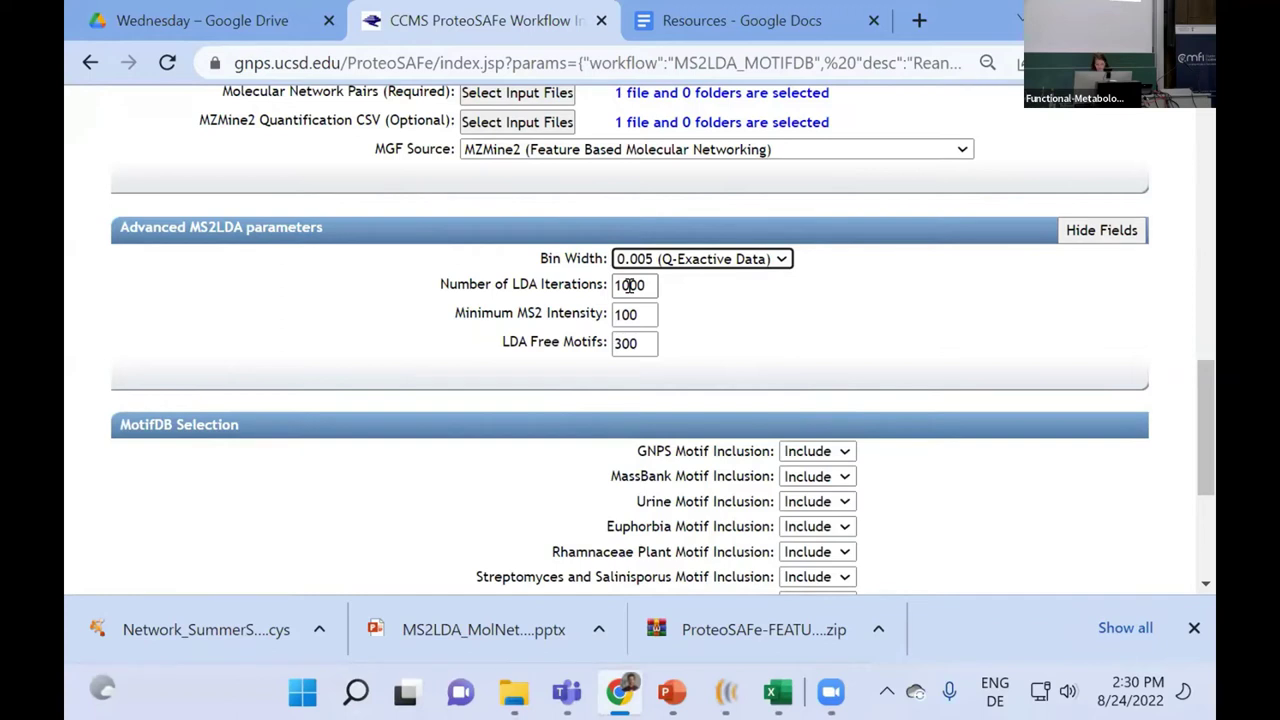
pyautogui.moveTo(580, 290)
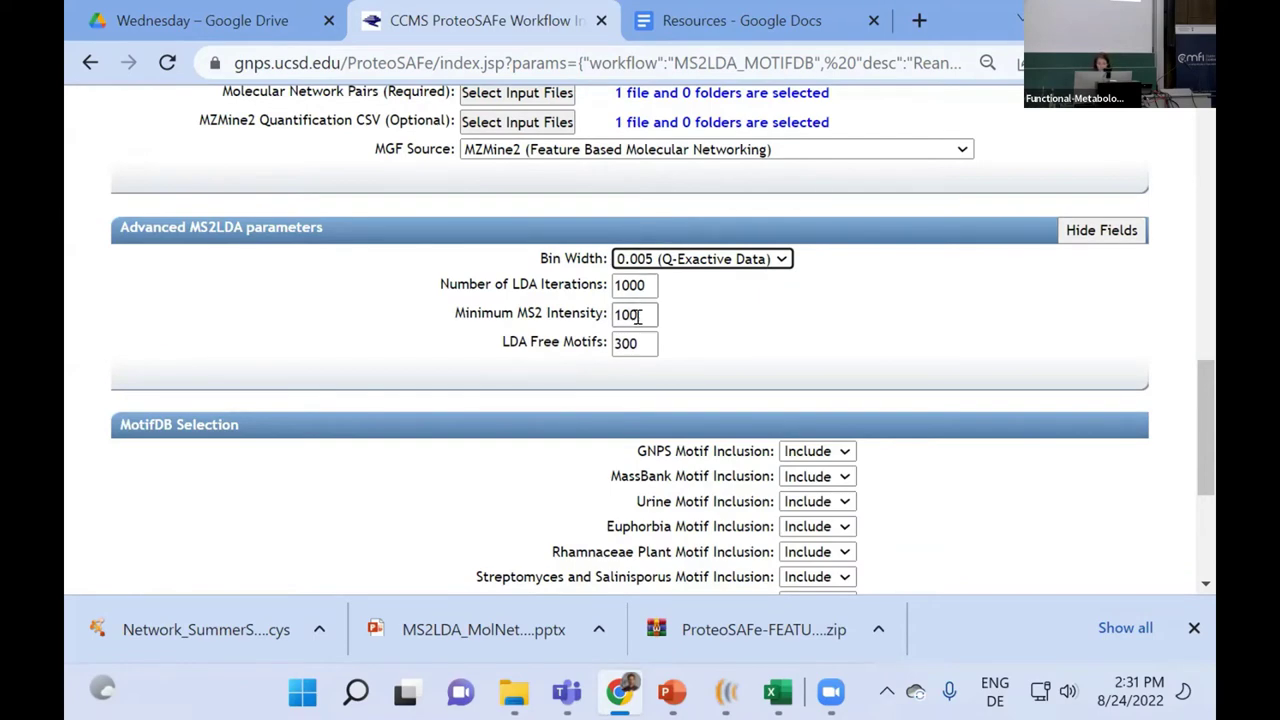
pyautogui.scroll(-2, 632, 314)
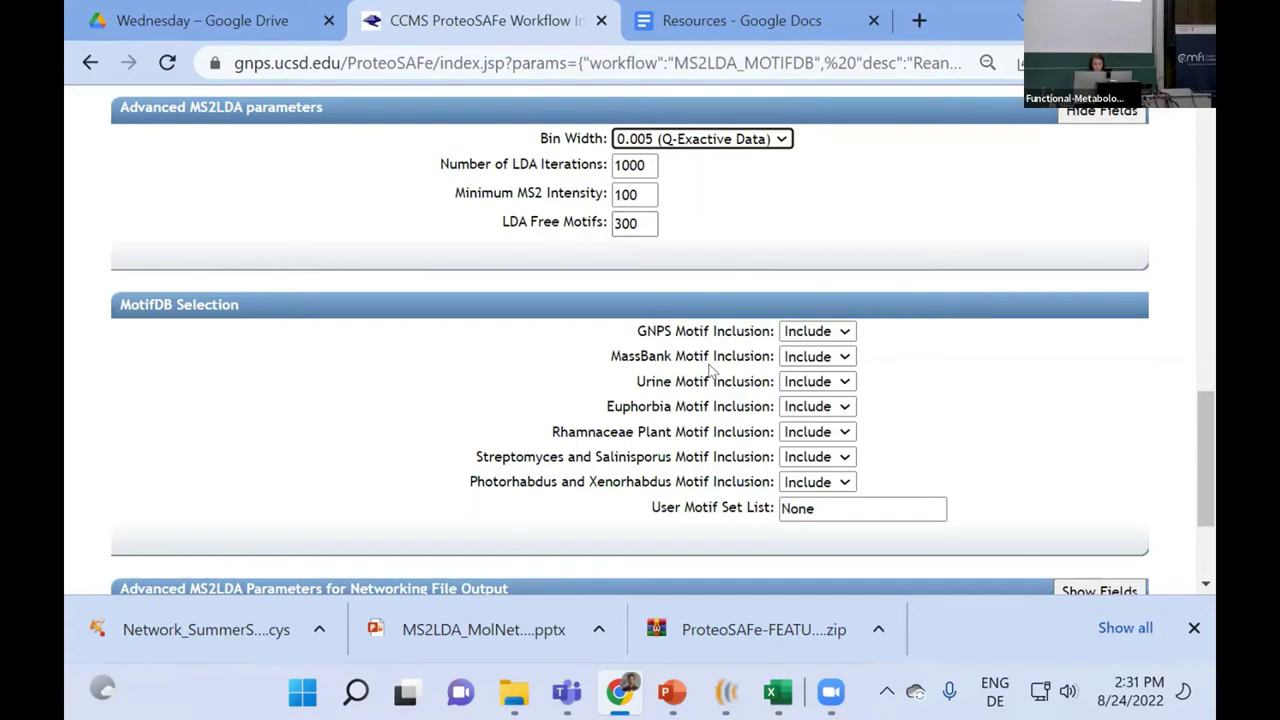
pyautogui.scroll(-1, 712, 370)
pyautogui.scroll(1, 712, 370)
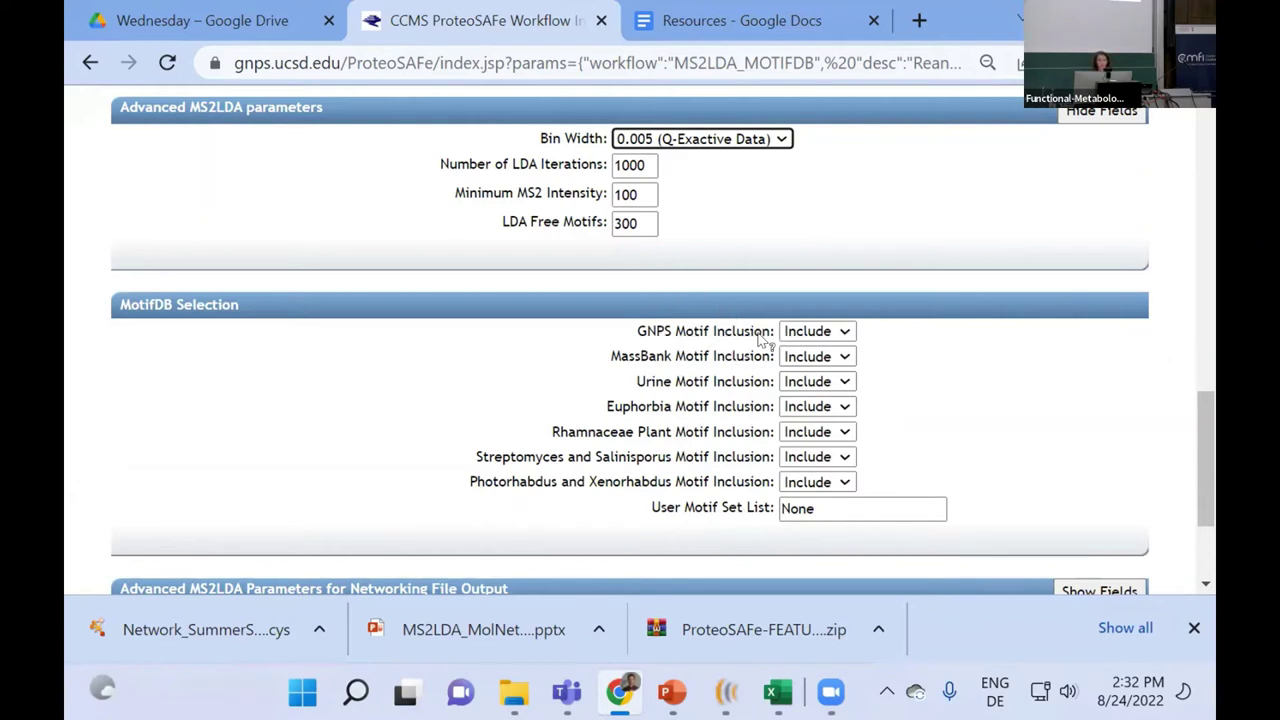
pyautogui.moveTo(762, 340)
pyautogui.moveTo(674, 333)
pyautogui.moveTo(649, 440)
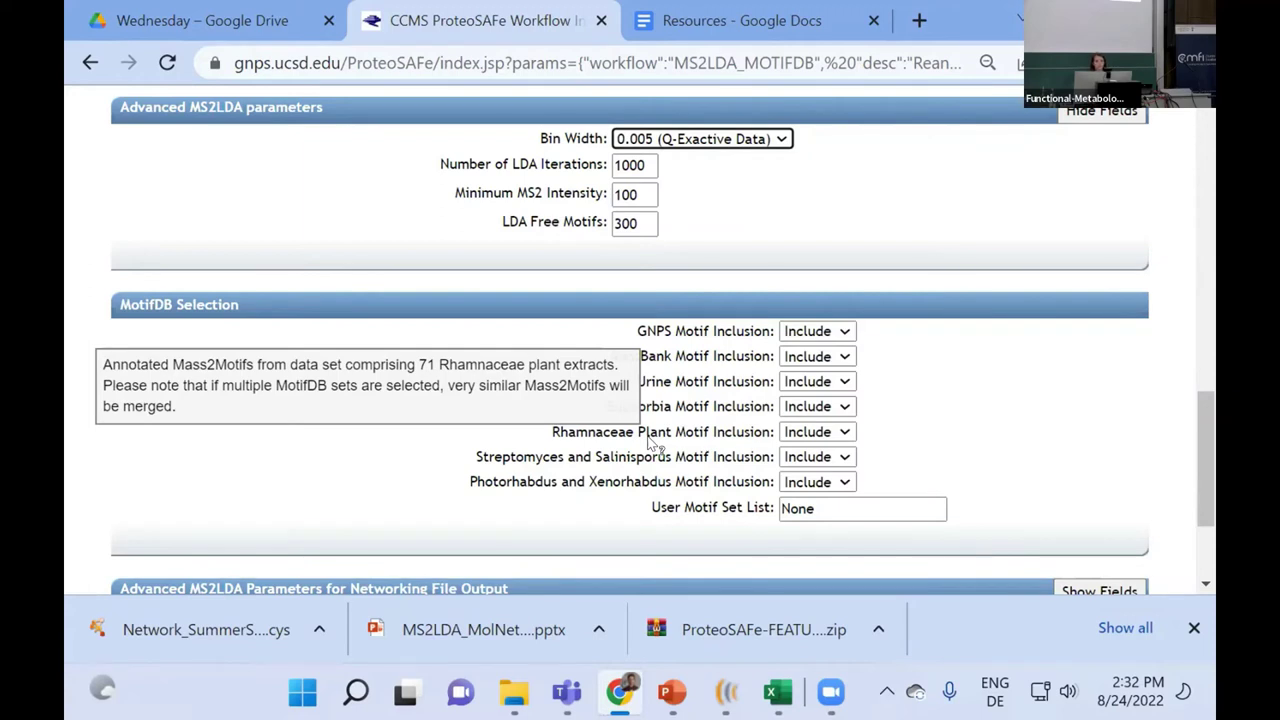
# Step: Set the Euphorbia, Rhamnaceae Plant, Streptomyces/Salinisporus and Photorhabdus/Xenorhabdus motif sets to Exclude
pyautogui.click(845, 407)
pyautogui.click(833, 445)
pyautogui.click(840, 432)
pyautogui.click(818, 470)
pyautogui.click(822, 457)
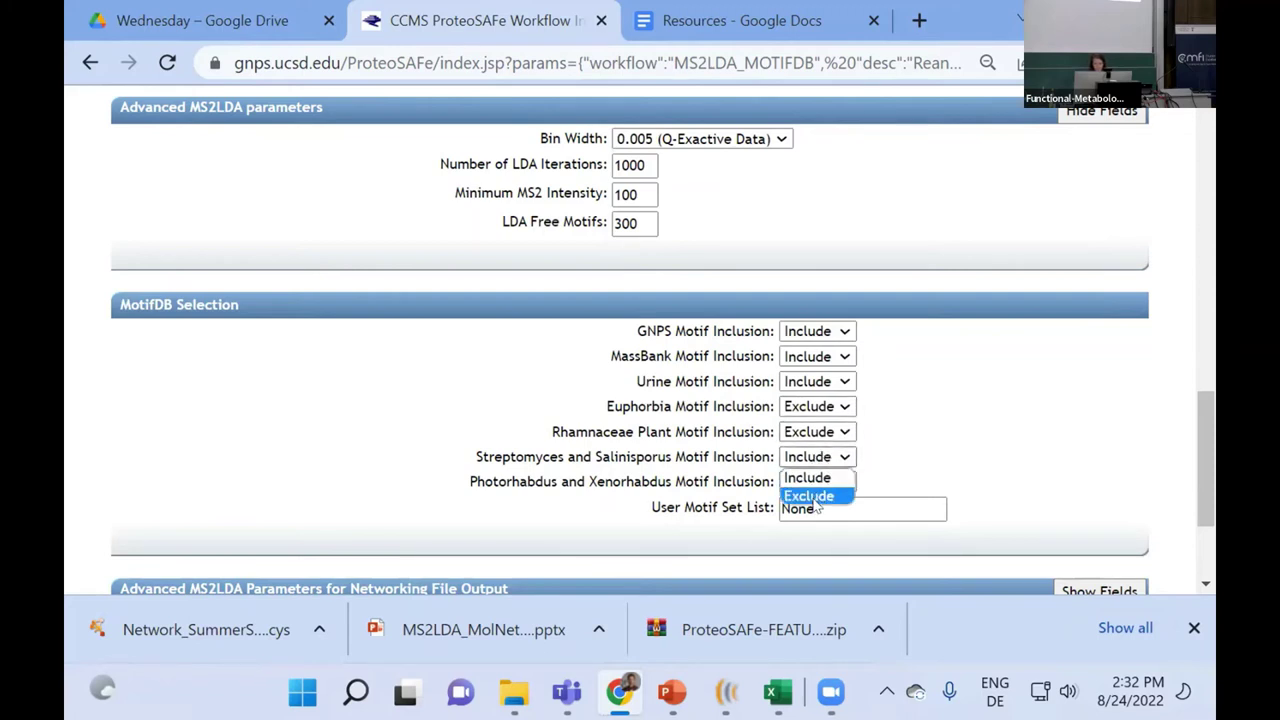
pyautogui.click(809, 495)
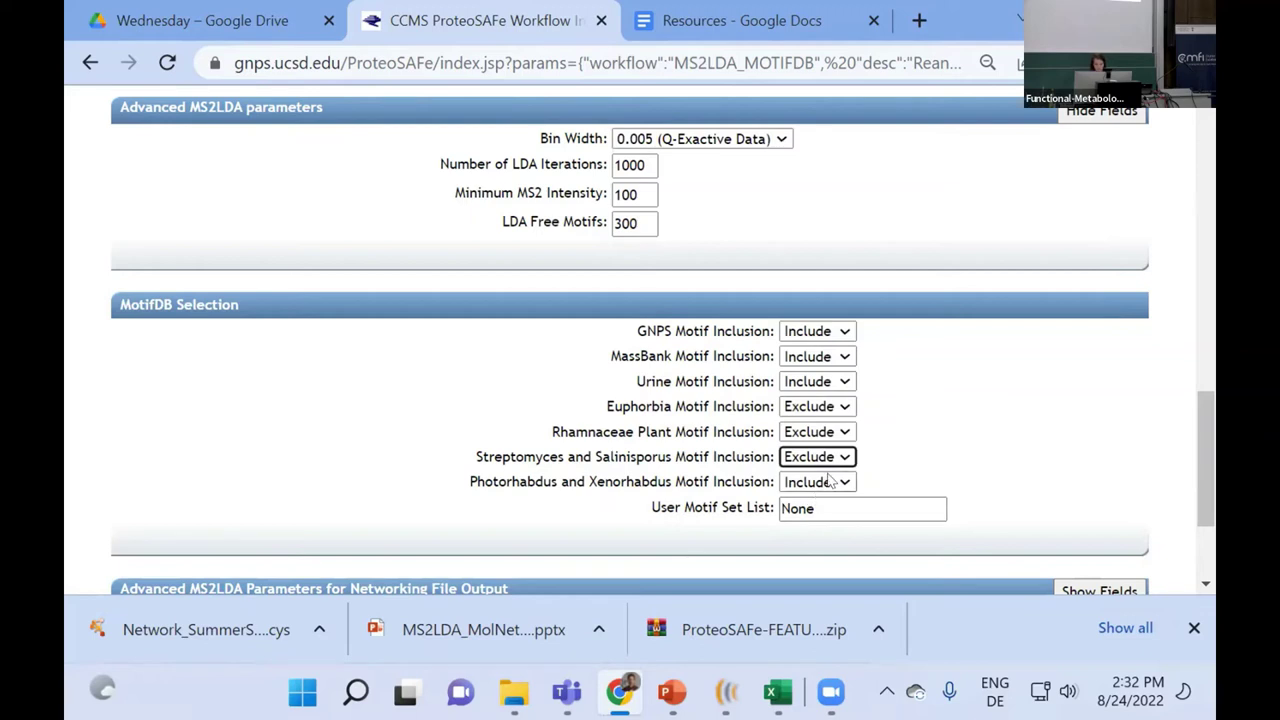
pyautogui.click(832, 482)
pyautogui.click(818, 518)
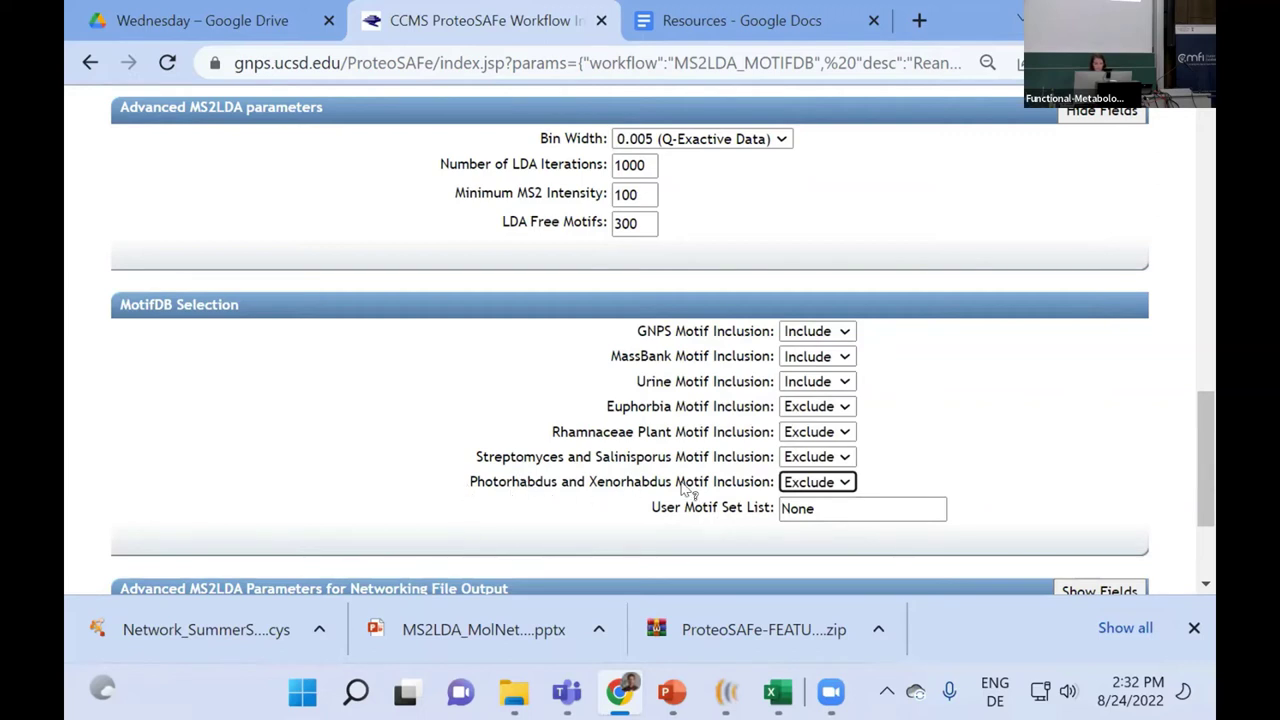
pyautogui.moveTo(686, 490)
pyautogui.moveTo(662, 388)
# Step: Change the LDA Free Motifs value from 300 to 100
pyautogui.moveTo(660, 330)
pyautogui.moveTo(710, 341)
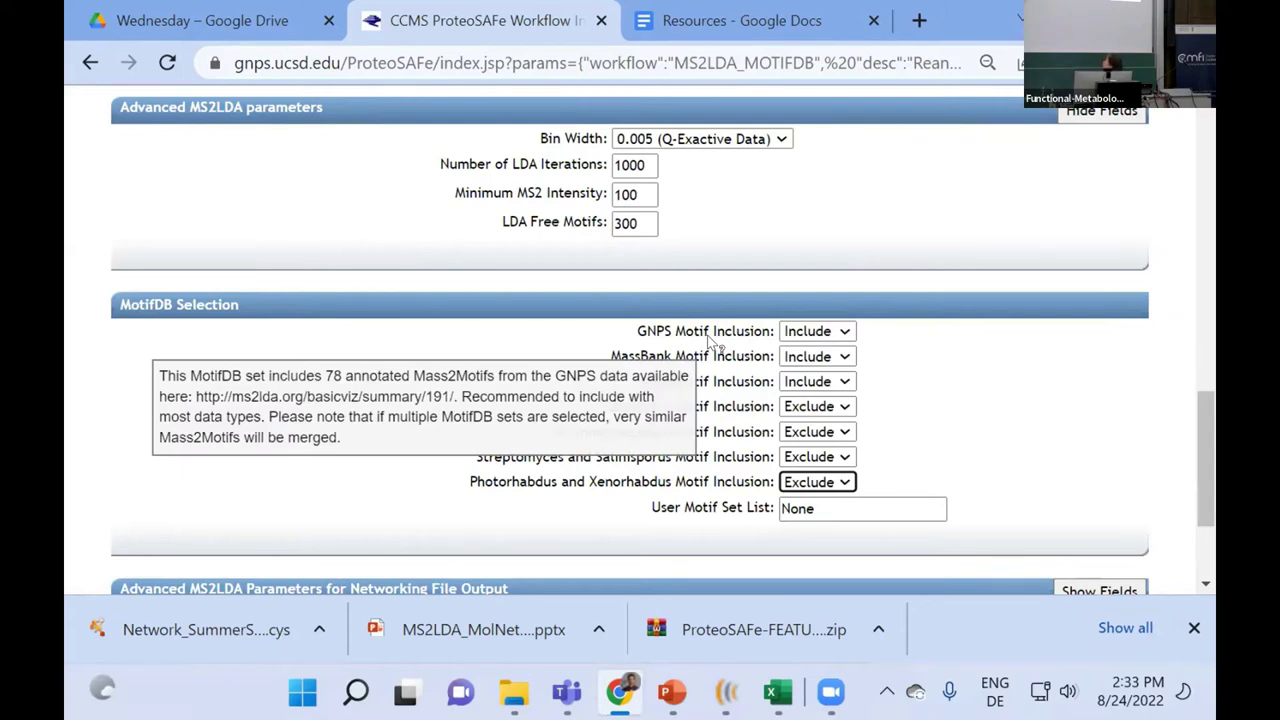
pyautogui.moveTo(680, 366)
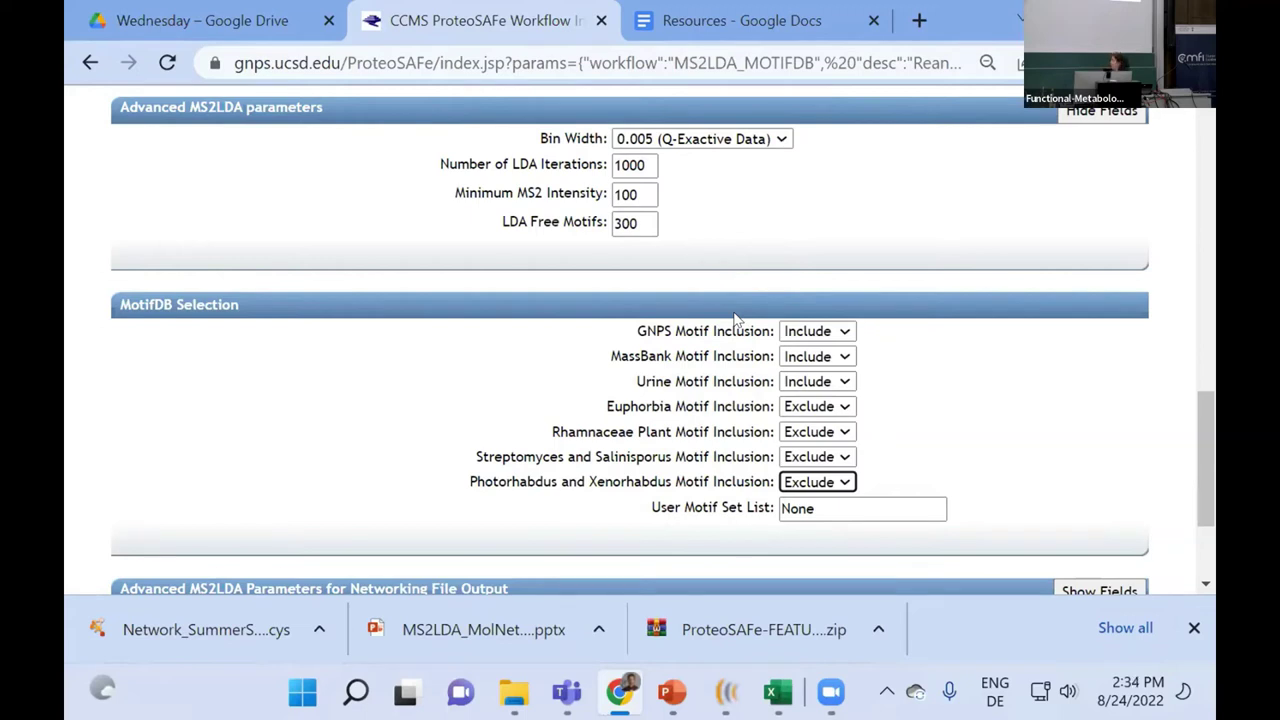
pyautogui.moveTo(648, 219); pyautogui.dragTo(611, 220)
pyautogui.write('100')
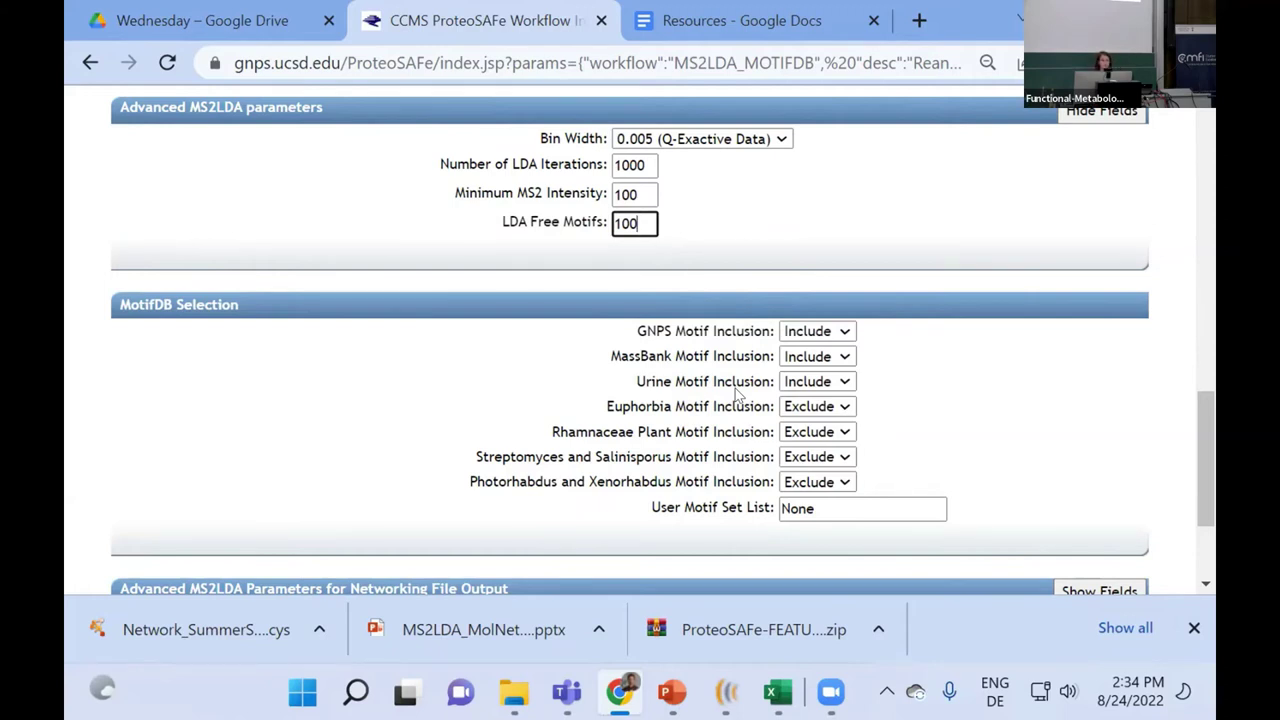
# Step: Expand the networking-output parameters and review overlap score 0.3, probability 0.1, TopX 5
pyautogui.scroll(-3, 740, 392)
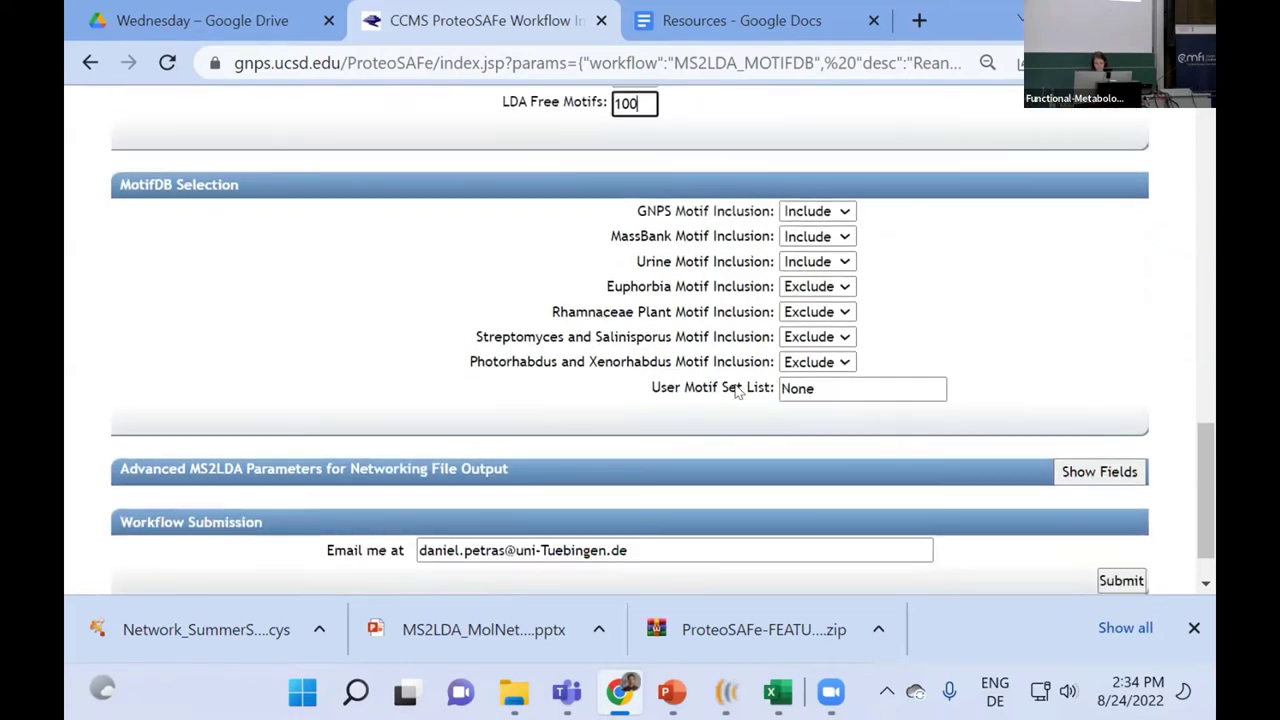
pyautogui.click(1099, 413)
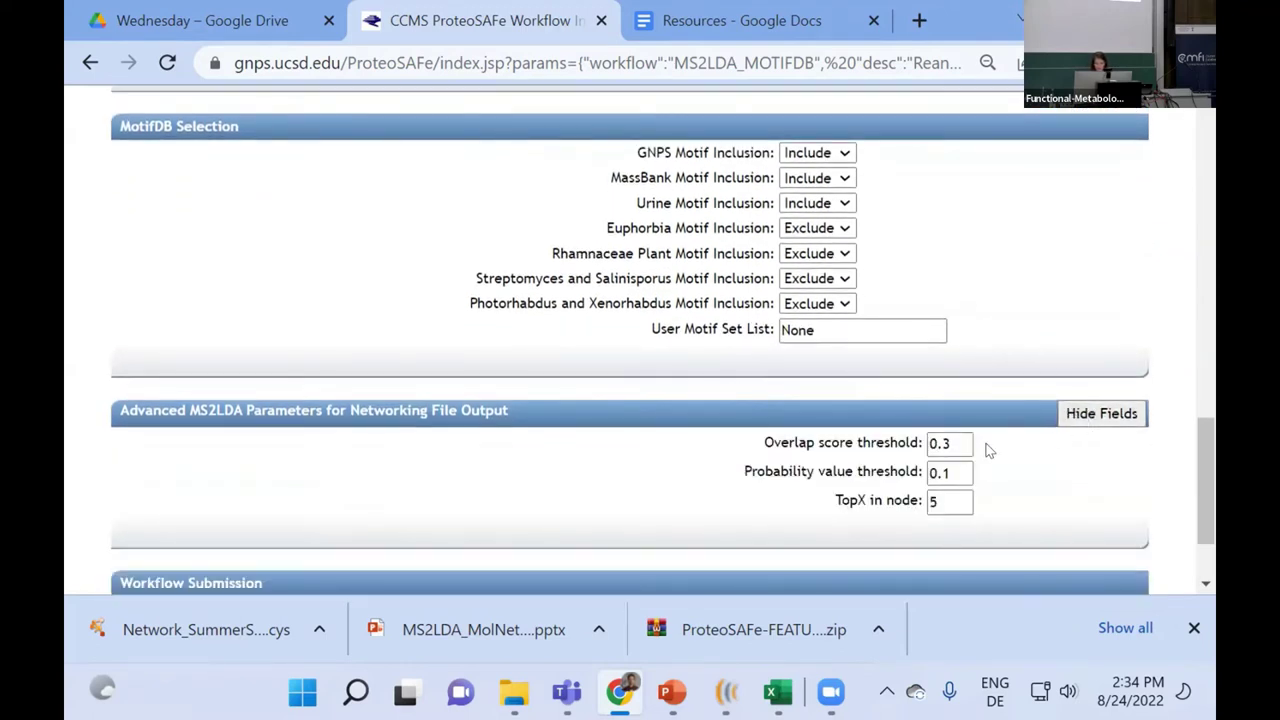
pyautogui.scroll(-2, 1000, 440)
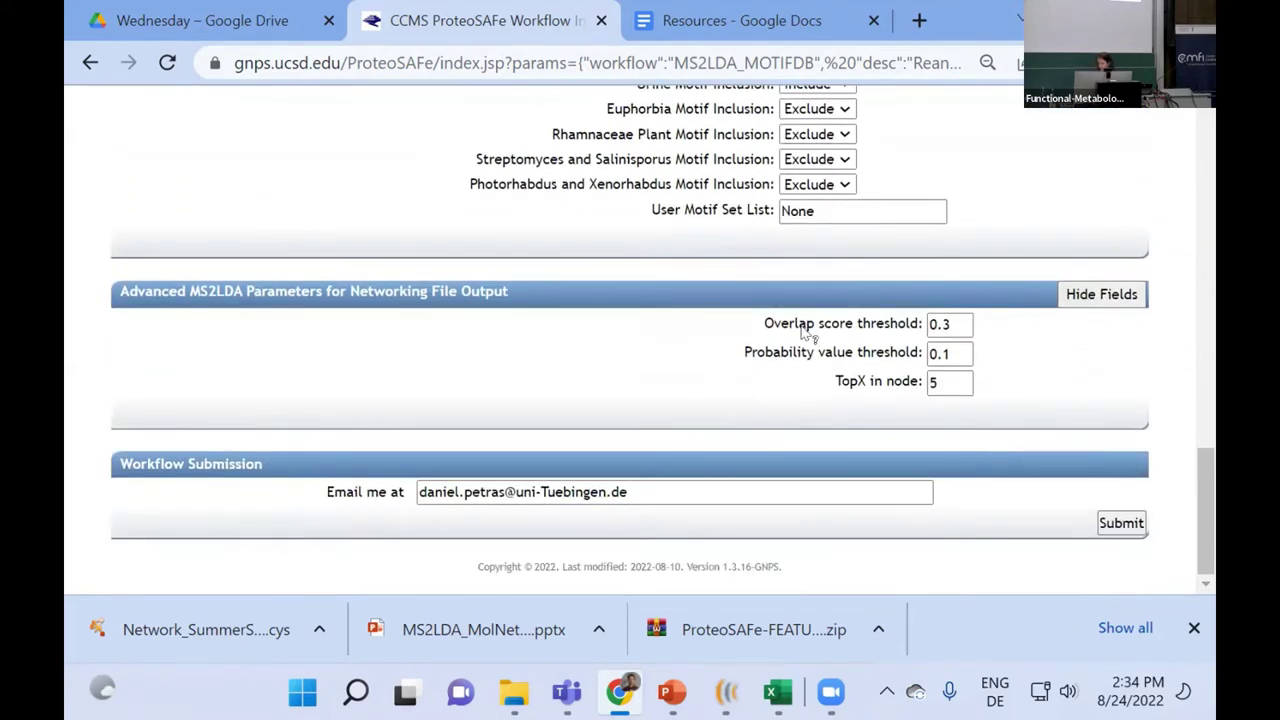
pyautogui.moveTo(806, 333)
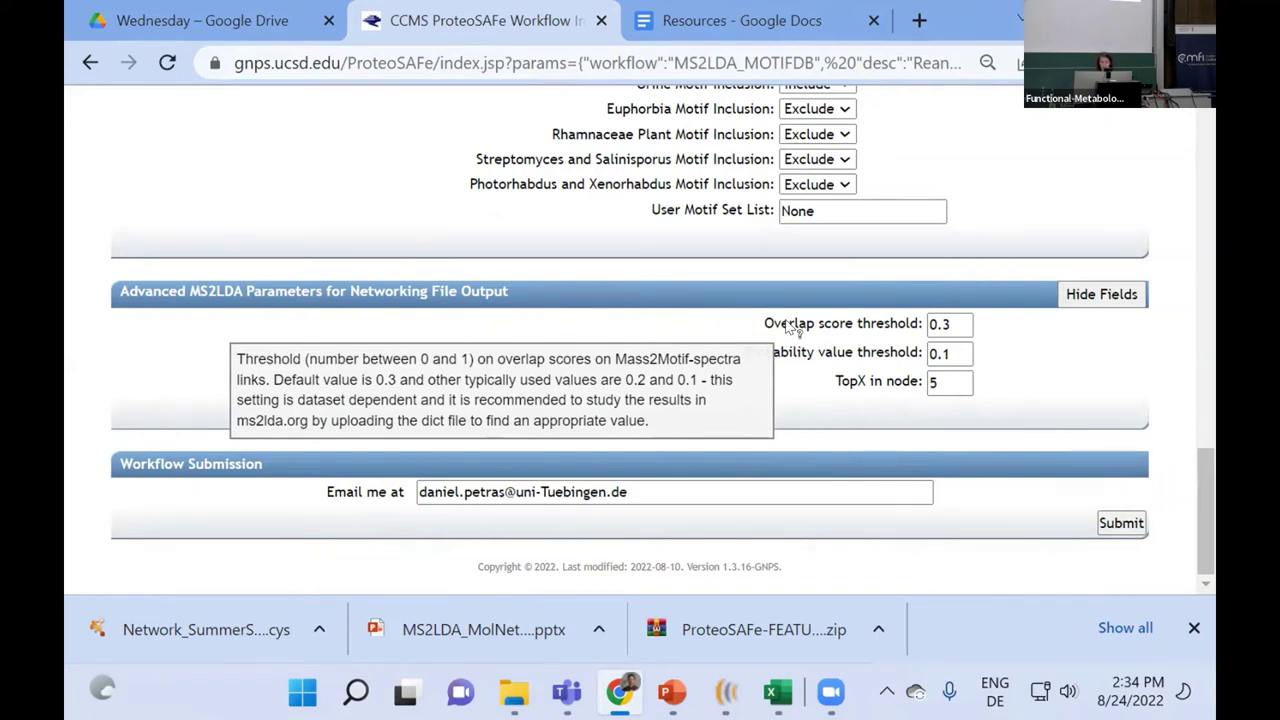
pyautogui.moveTo(805, 360)
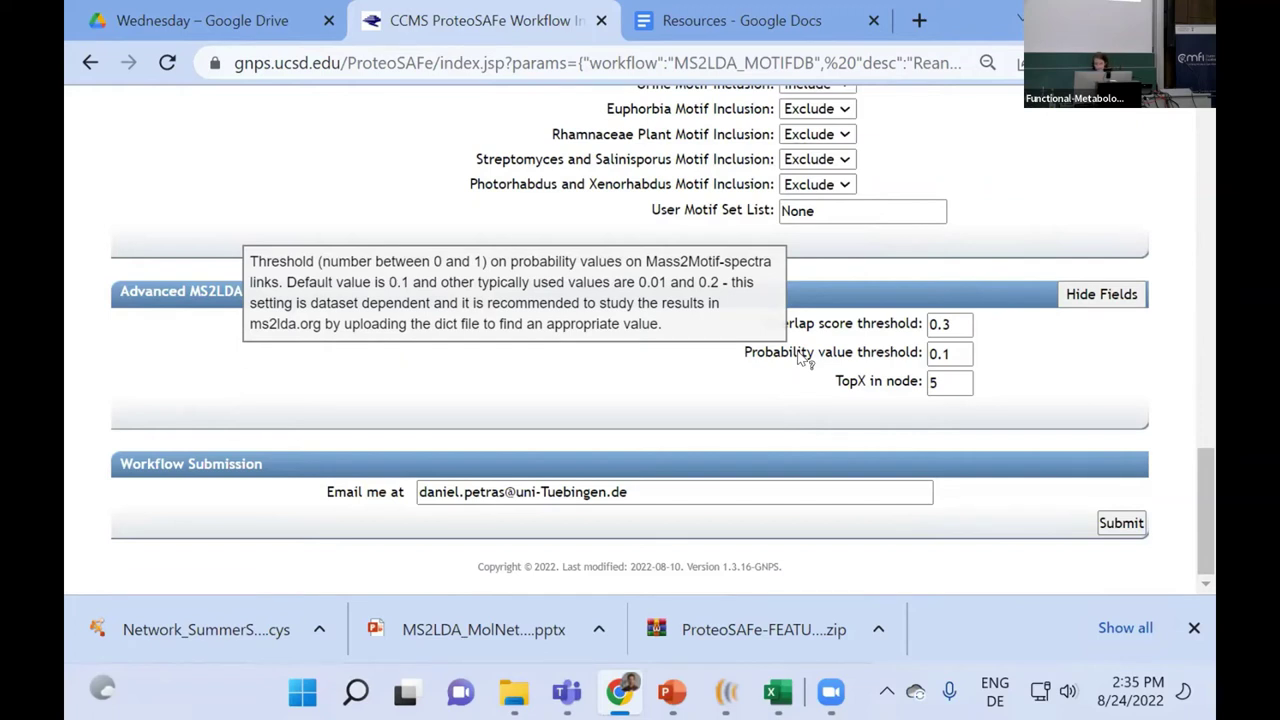
pyautogui.moveTo(884, 386)
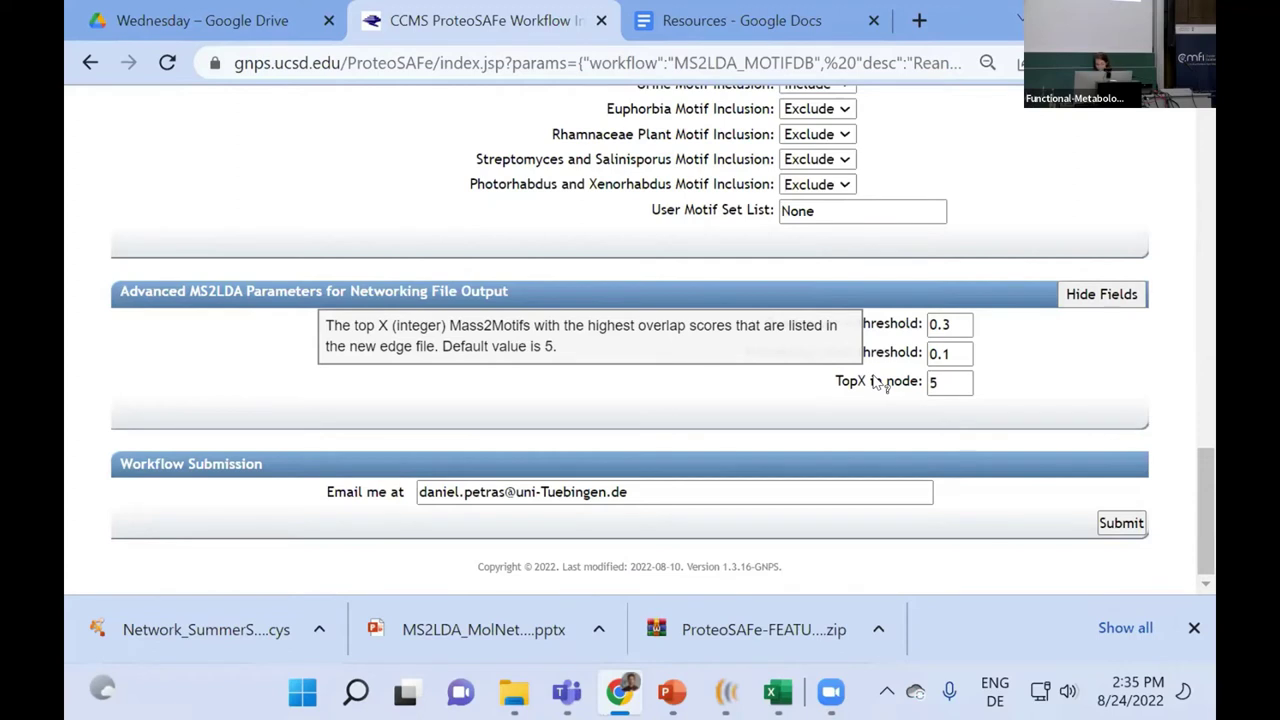
# Step: Check the notification e-mail address, review the parameters, and submit the MS2LDA MotifDB job
pyautogui.tripleClick(632, 491)
pyautogui.click(771, 487)
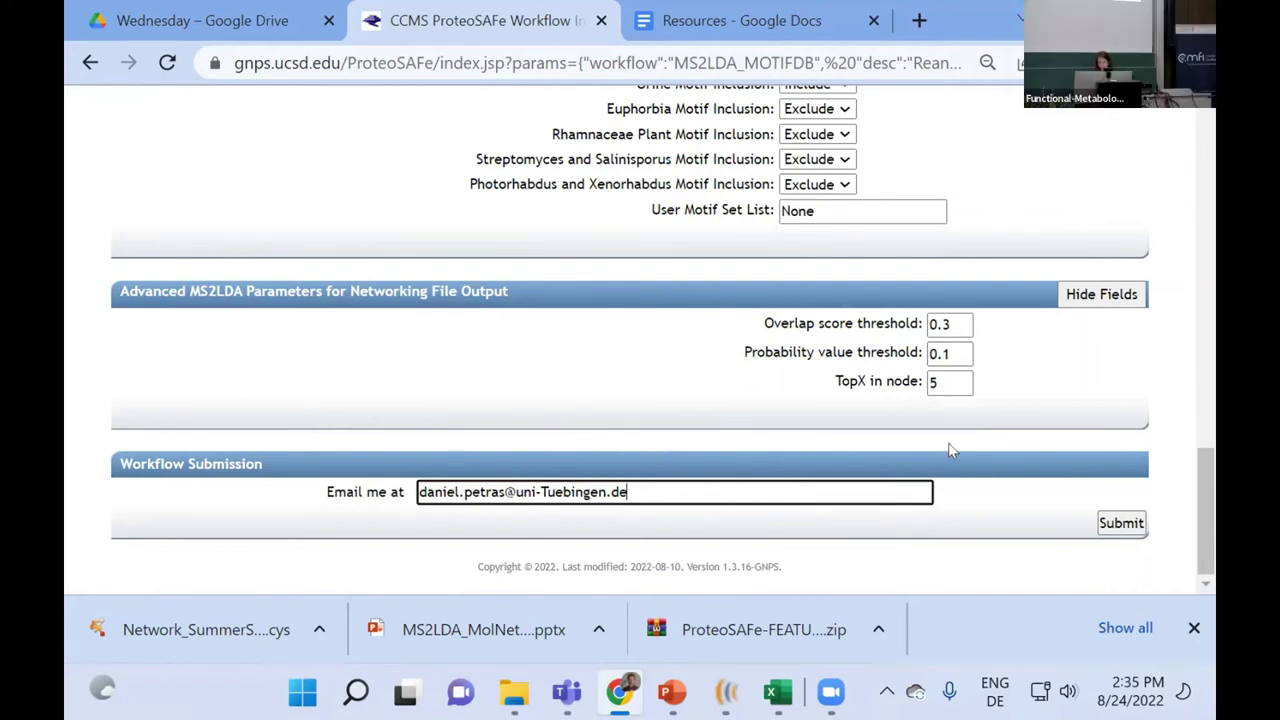
pyautogui.scroll(4, 925, 425)
pyautogui.scroll(-4, 923, 420)
pyautogui.click(1121, 525)
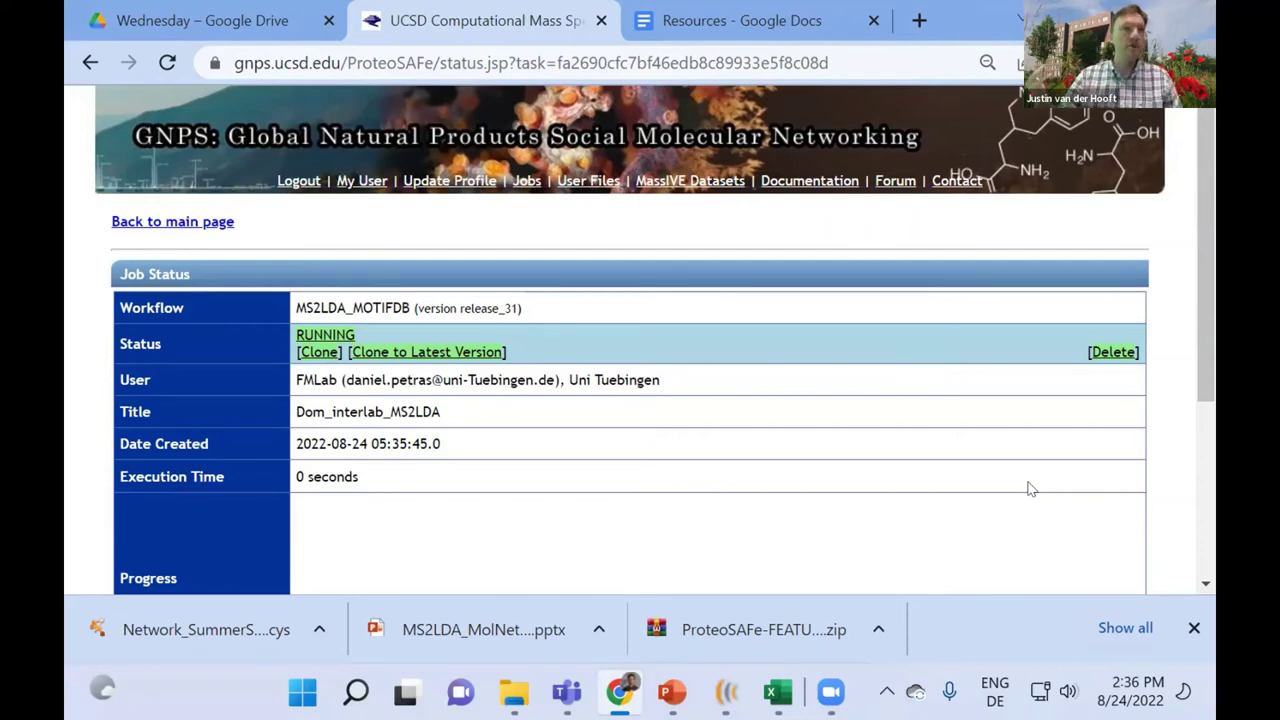
# Step: Clone the running job from its Job Status page into a new MS2LDA_MOTIFDB form
pyautogui.scroll(-2, 1031, 489)
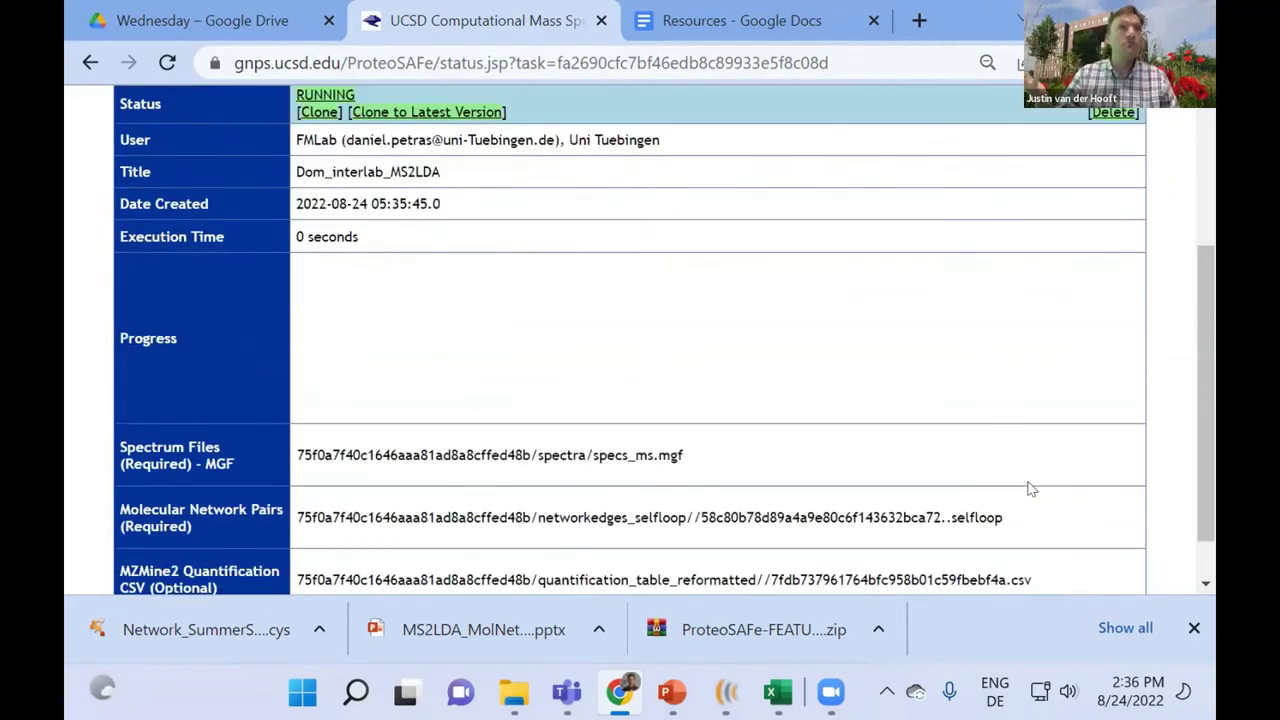
pyautogui.scroll(1, 1032, 489)
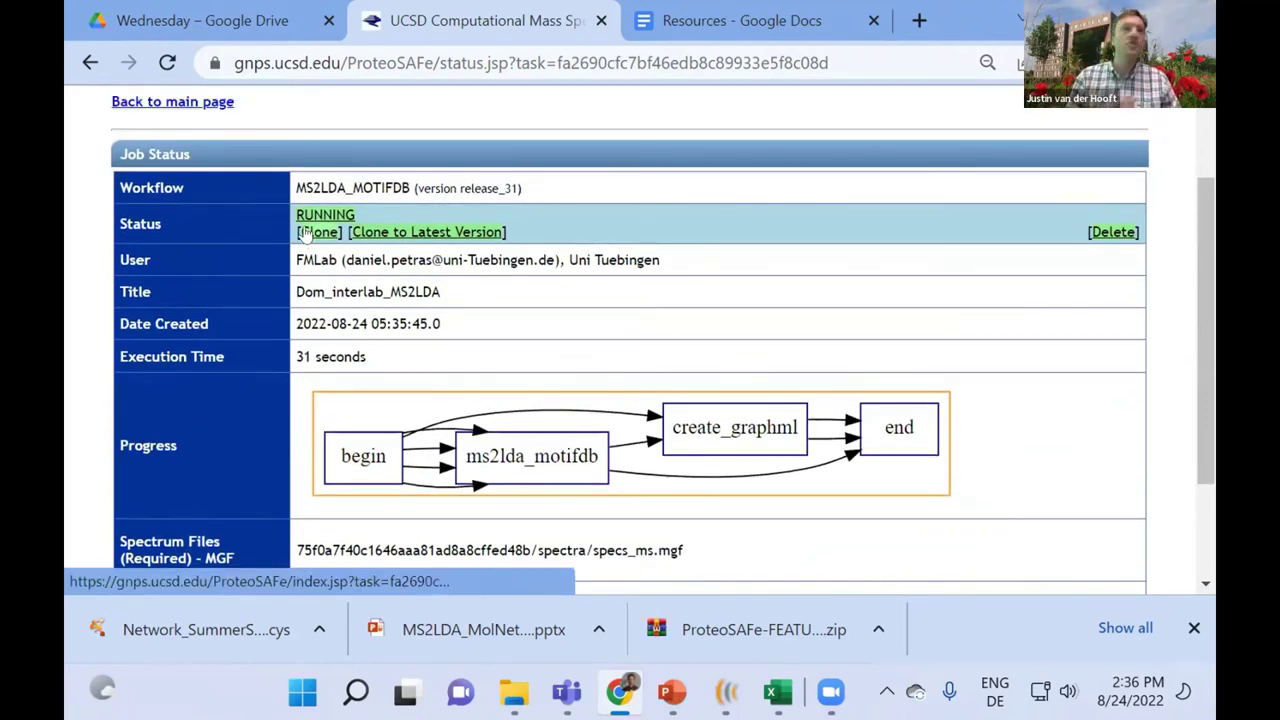
pyautogui.click(305, 231)
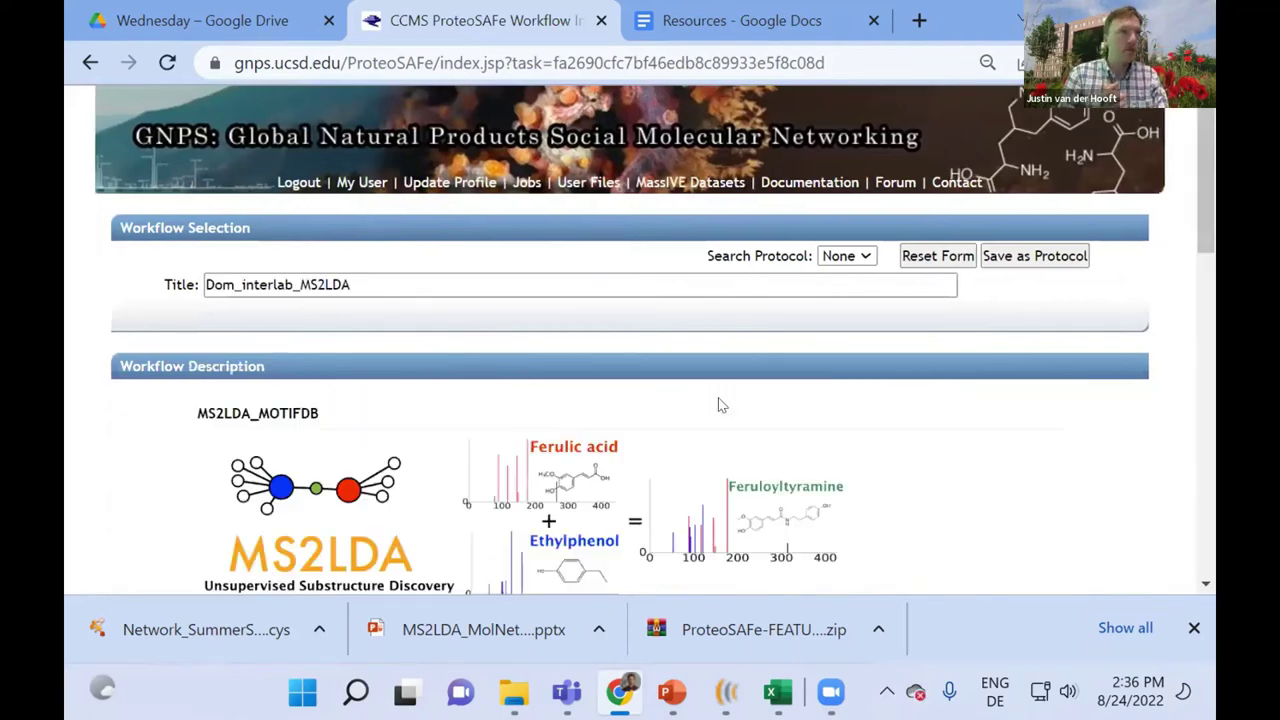
# Step: In the cloned form, expand the networking thresholds (0.3, 0.1, TopX 5) and check input files
pyautogui.scroll(-10, 717, 395)
pyautogui.scroll(-3, 722, 403)
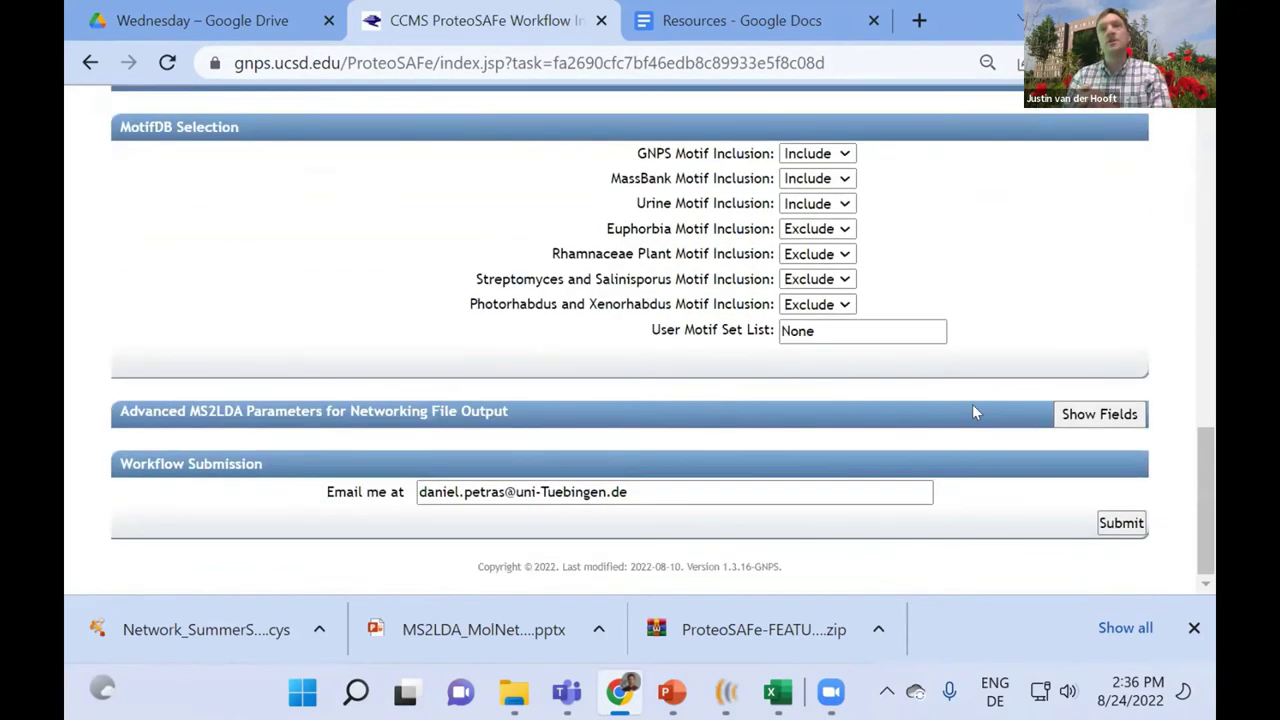
pyautogui.click(1058, 410)
pyautogui.scroll(-1, 995, 405)
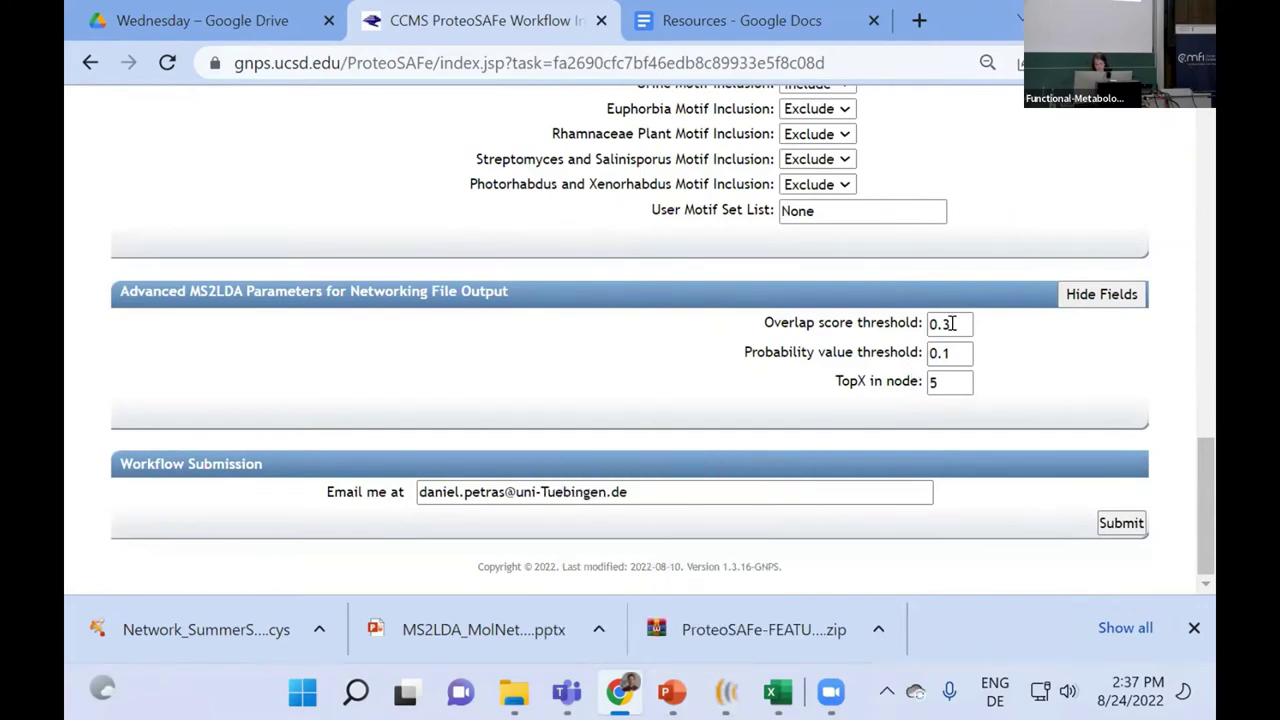
pyautogui.scroll(5, 1040, 406)
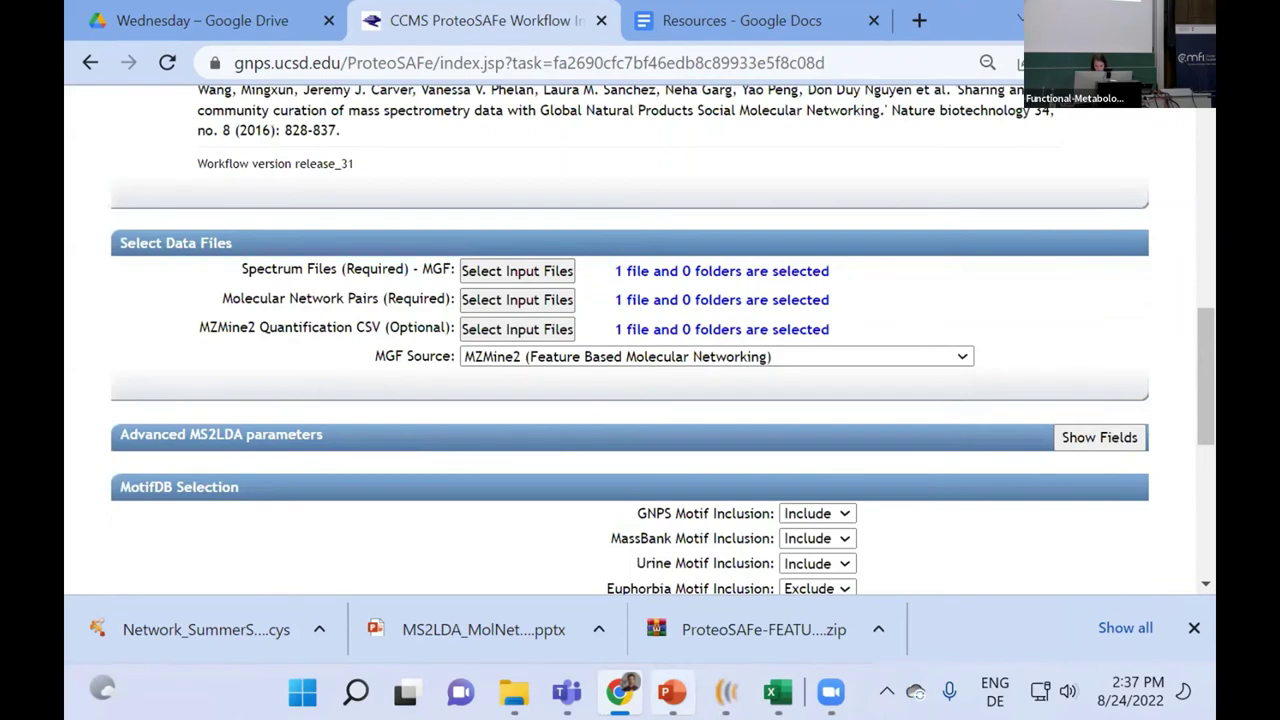
pyautogui.hotkey('alt', 'Tab')
# Step: Go to slide 5, the MolNetEnhancer title slide, and start the full-screen slide show
pyautogui.scroll(-1, 255, 410)
pyautogui.scroll(2, 255, 410)
pyautogui.scroll(-1, 388, 480)
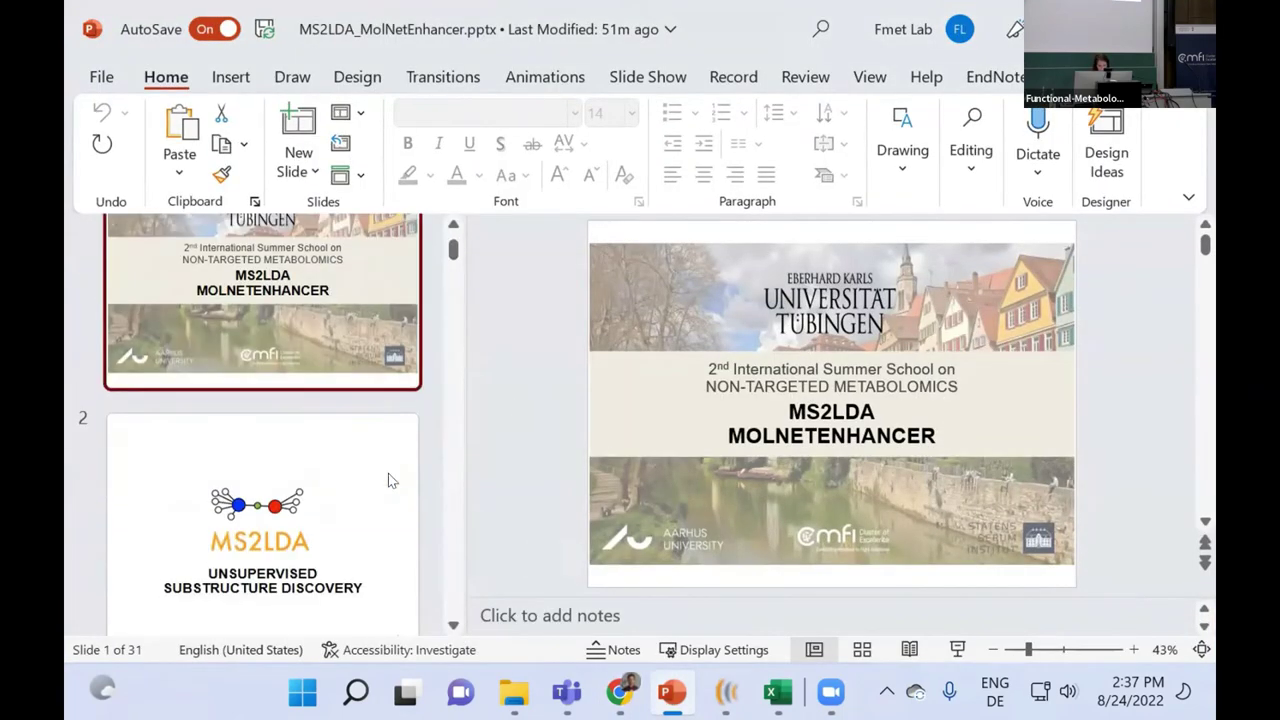
pyautogui.scroll(-5, 388, 480)
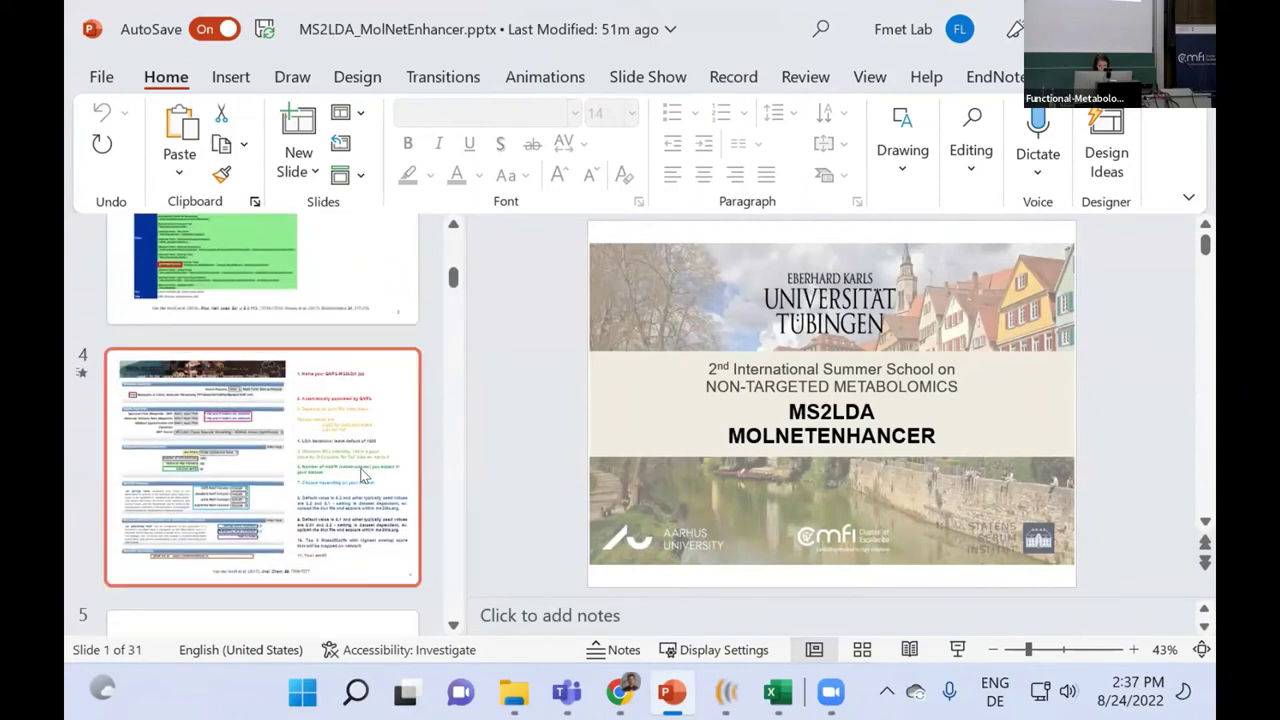
pyautogui.scroll(-2, 362, 477)
pyautogui.click(362, 470)
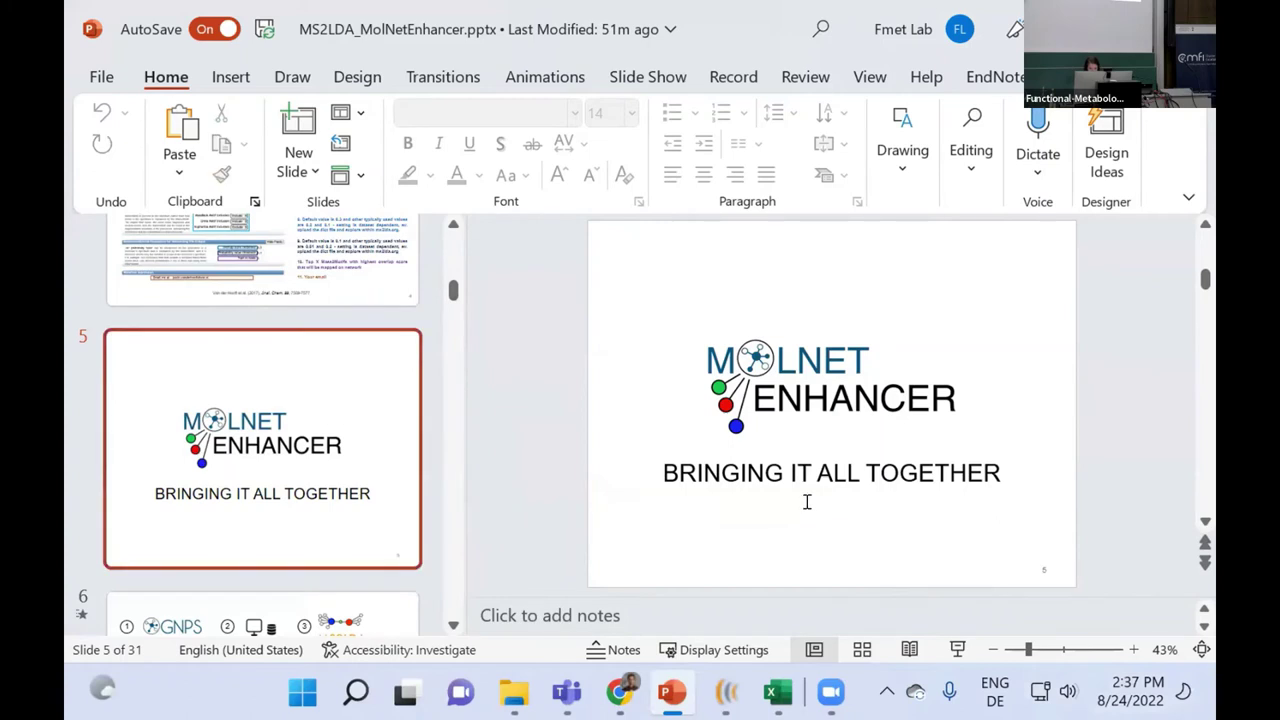
pyautogui.scroll(-1, 806, 505)
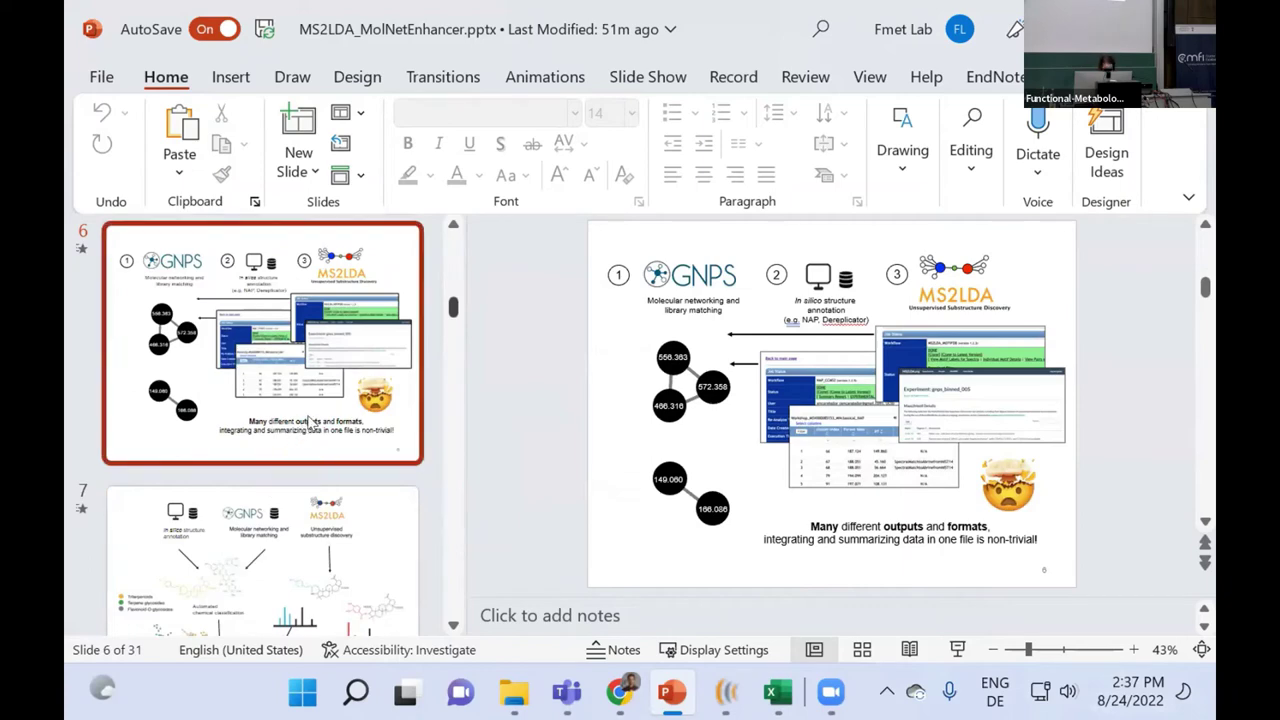
pyautogui.press('F5')
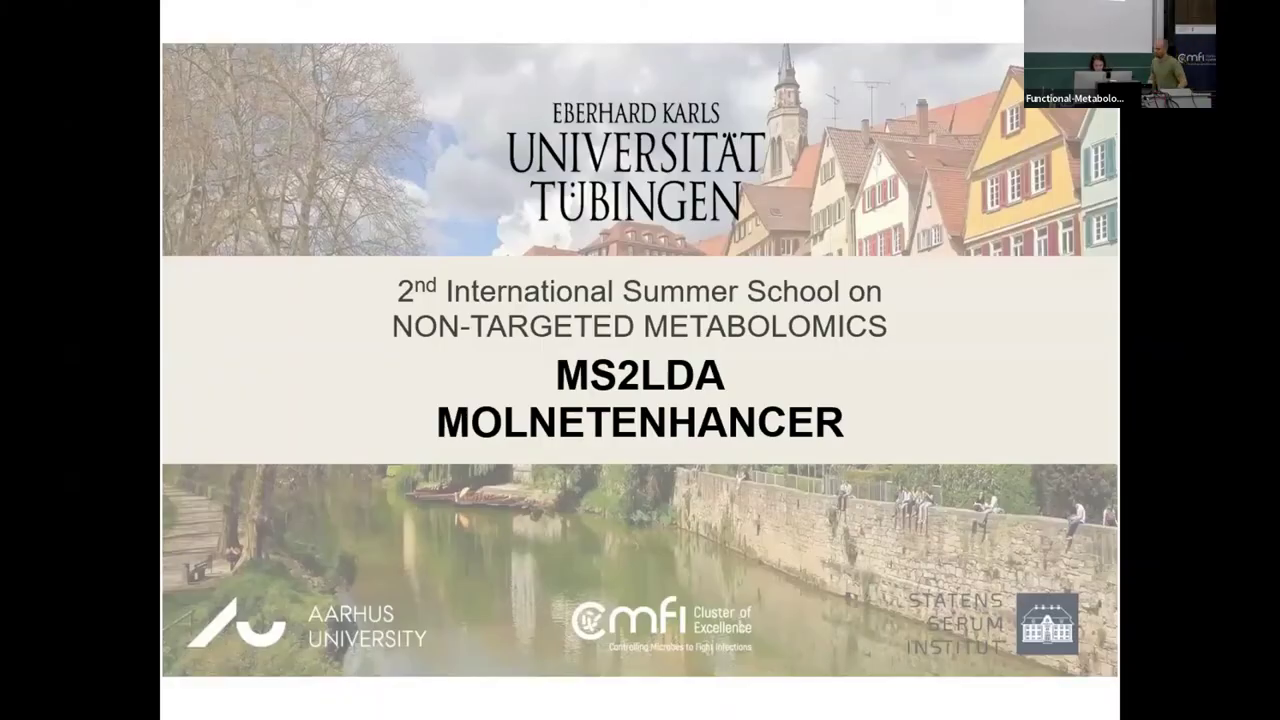
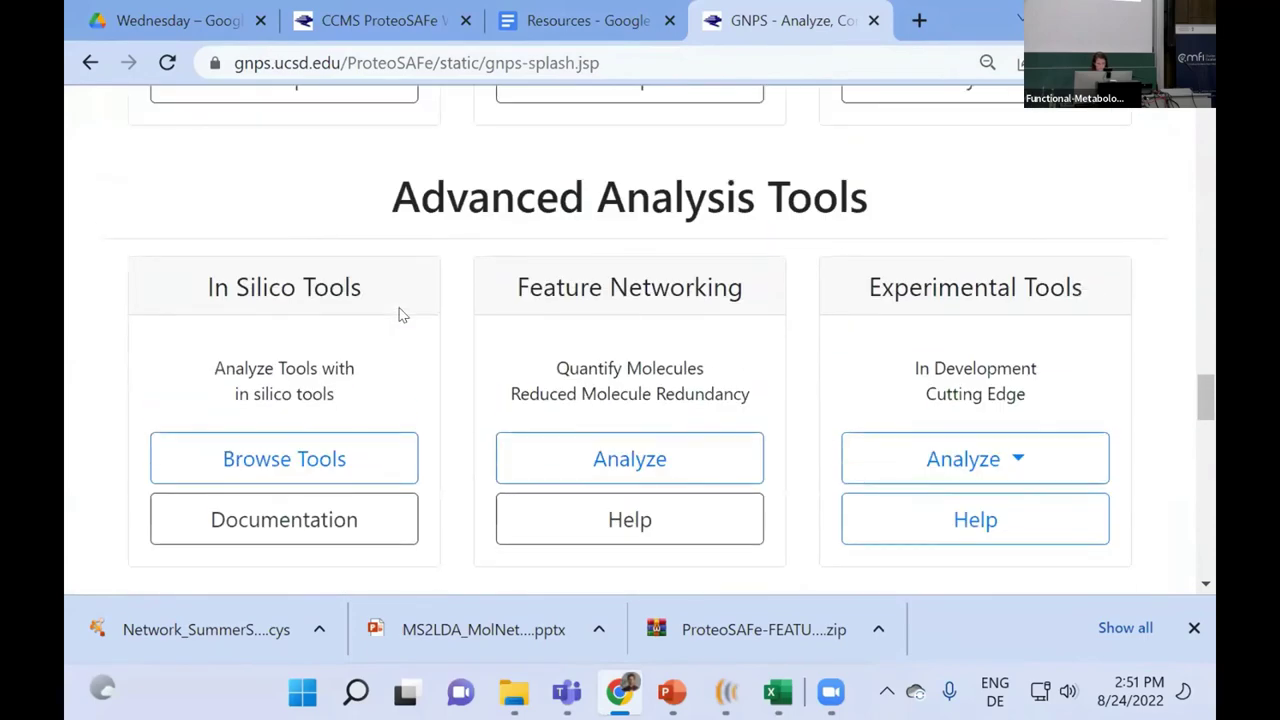
# Step: Go from the In Silico Tools overview to the Network Annotation Propagation (NAP_CCMS) submission form
pyautogui.click(294, 458)
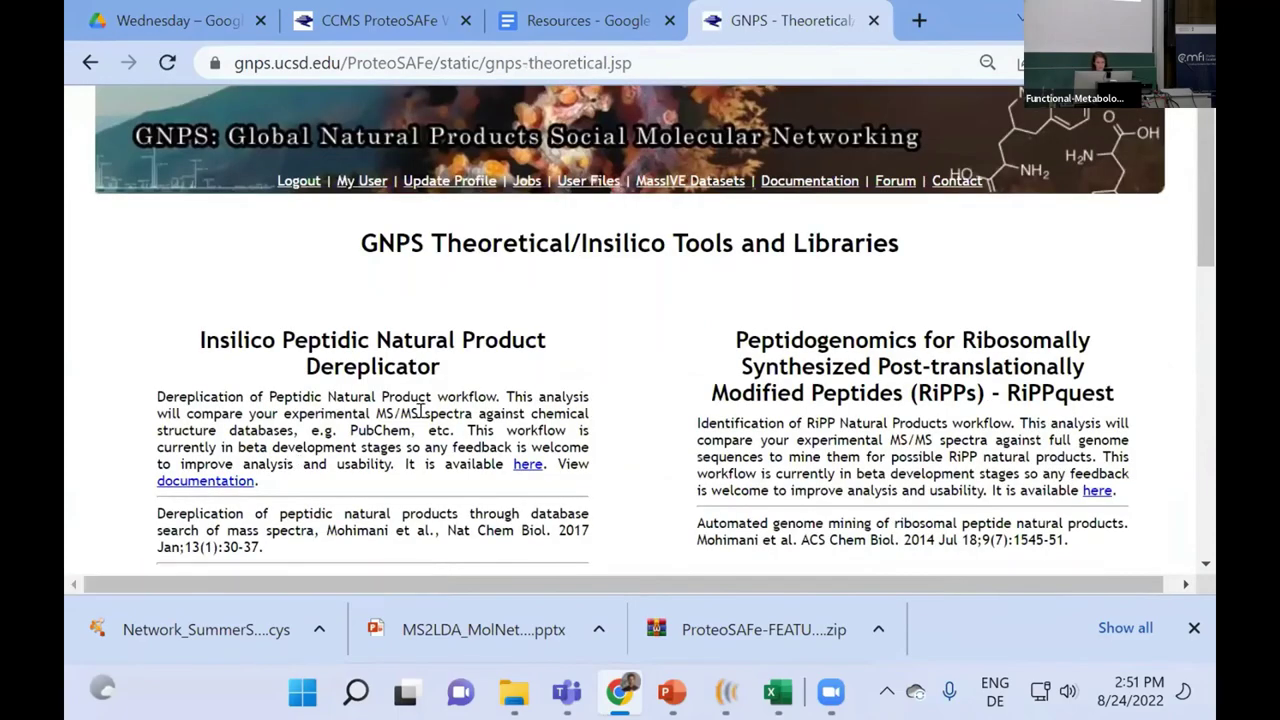
pyautogui.scroll(-2, 418, 413)
pyautogui.scroll(-3, 418, 413)
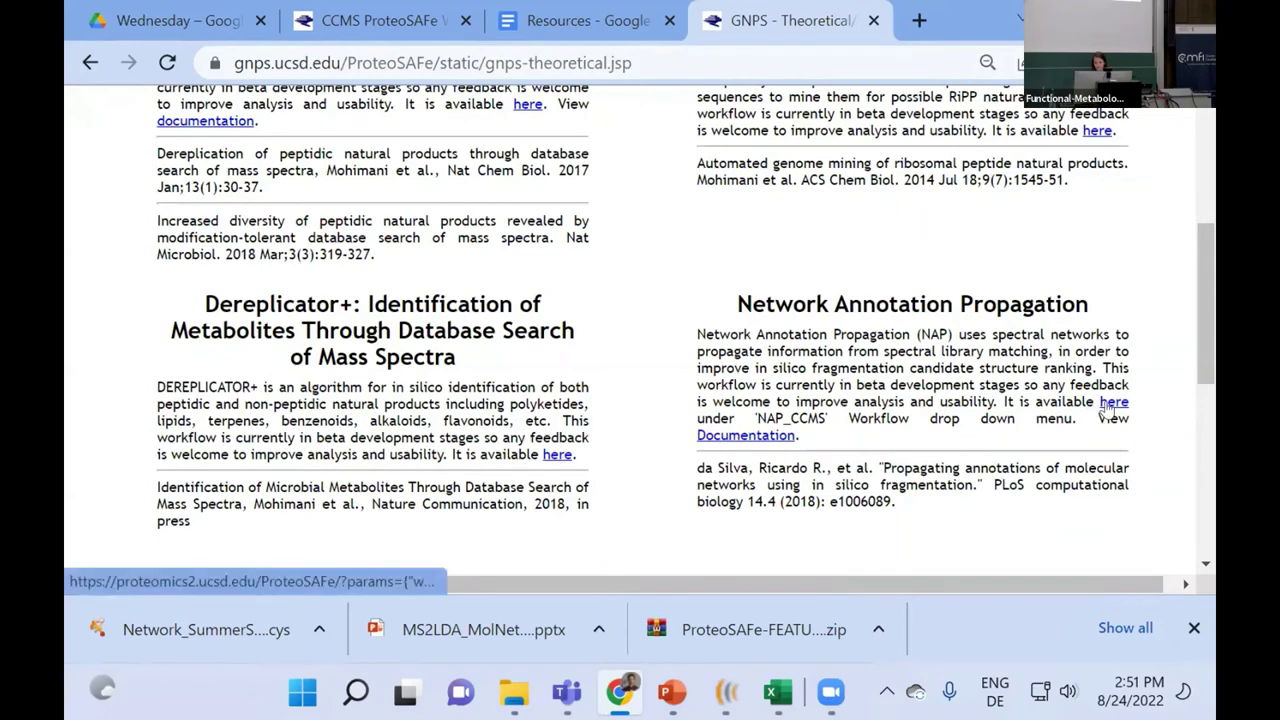
pyautogui.click(1104, 403)
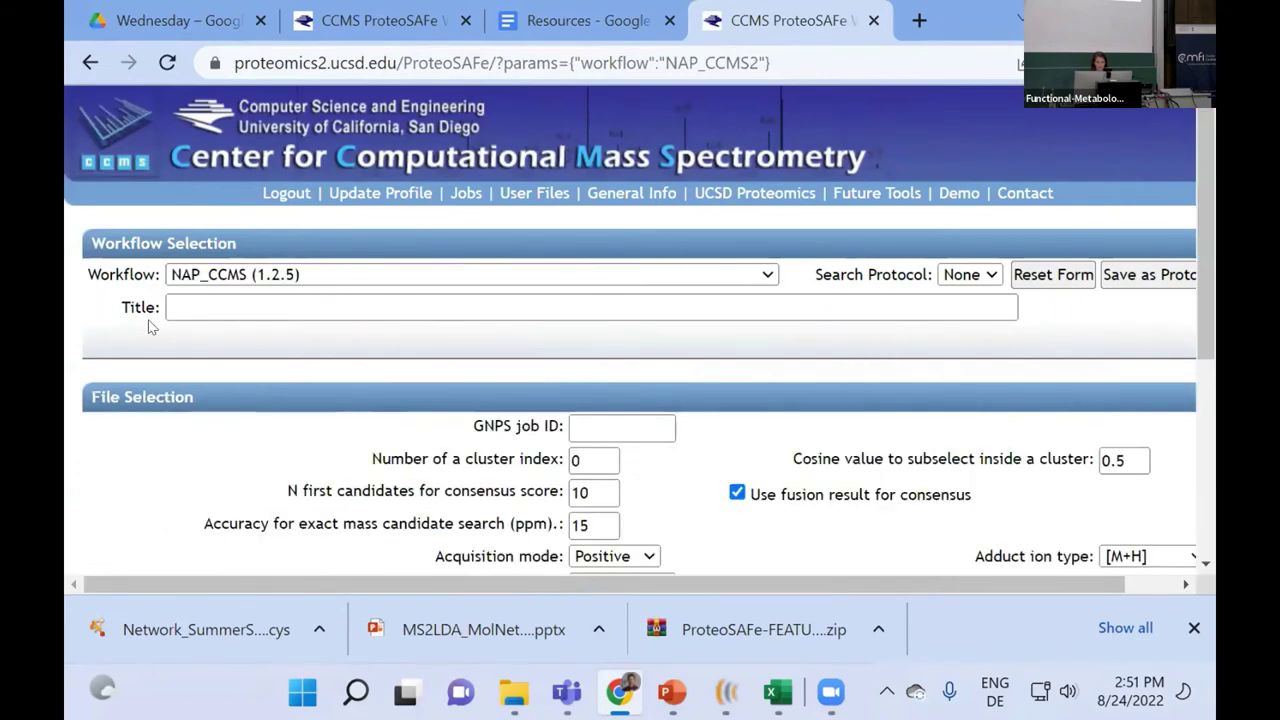
# Step: Title the NAP job 'Interlab_DOM_Study_Workshop_NAP' by editing a previous workshop title
pyautogui.scroll(-2, 377, 403)
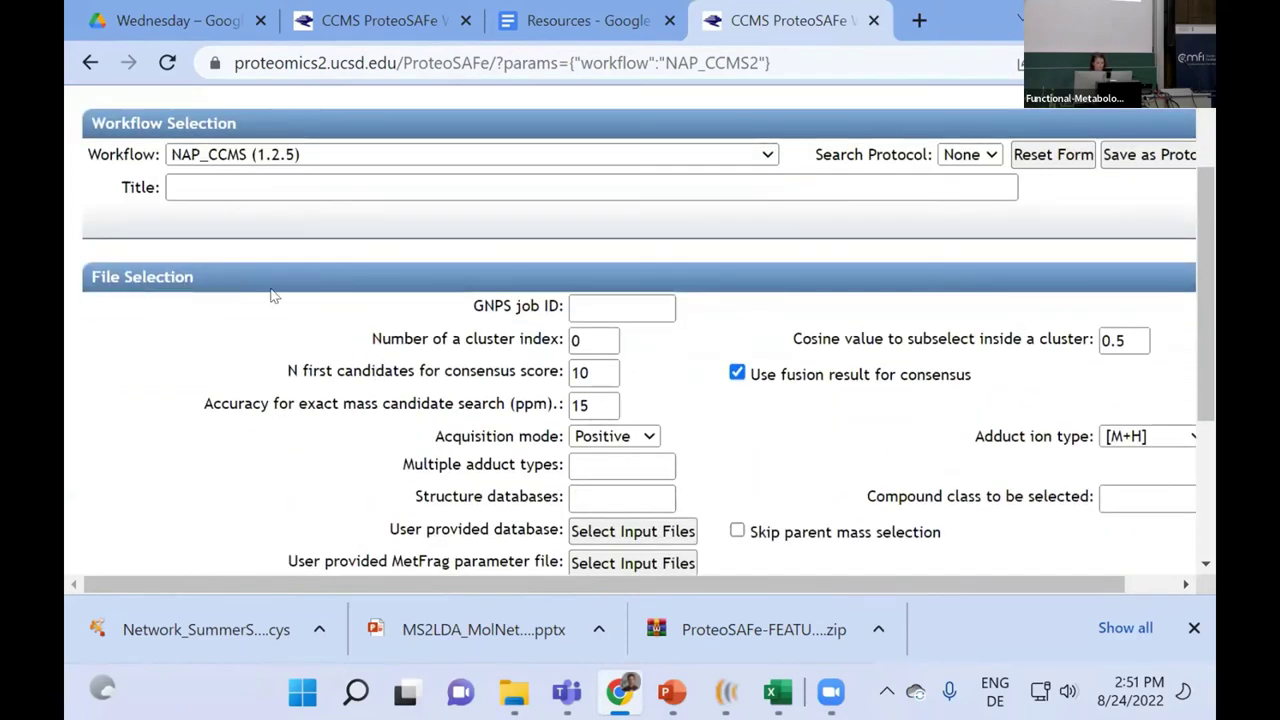
pyautogui.click(200, 180)
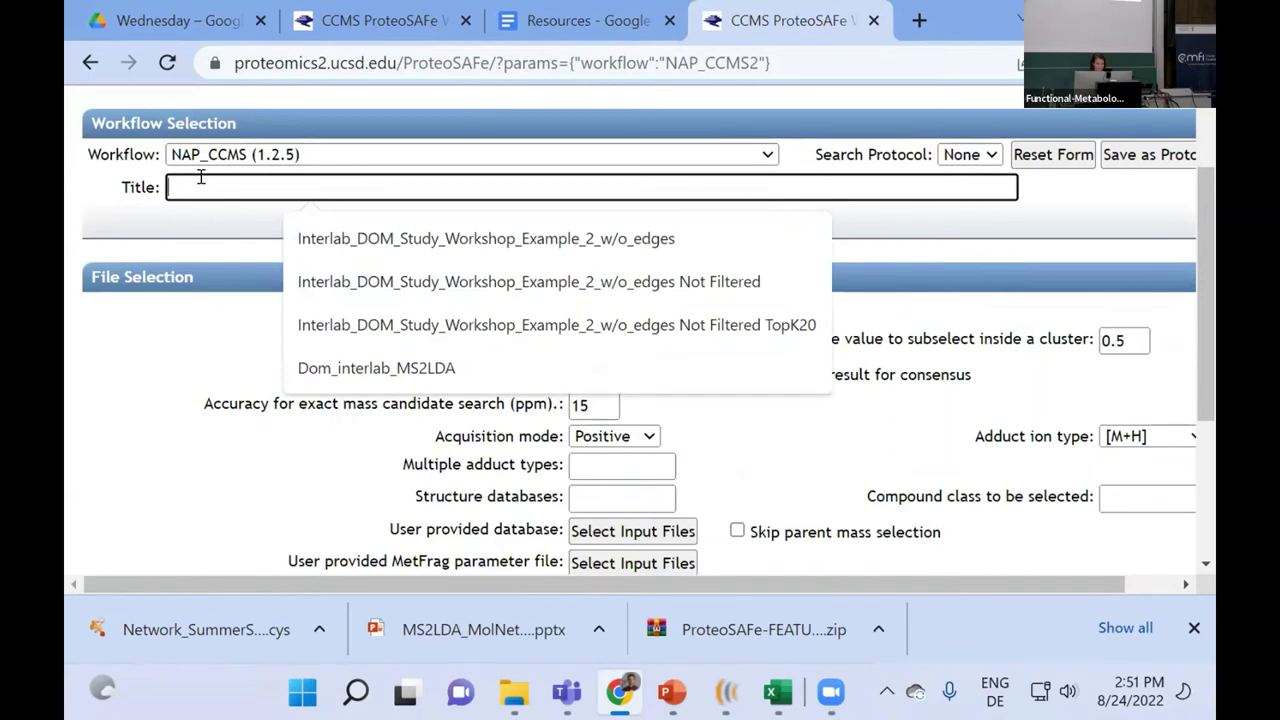
pyautogui.click(400, 238)
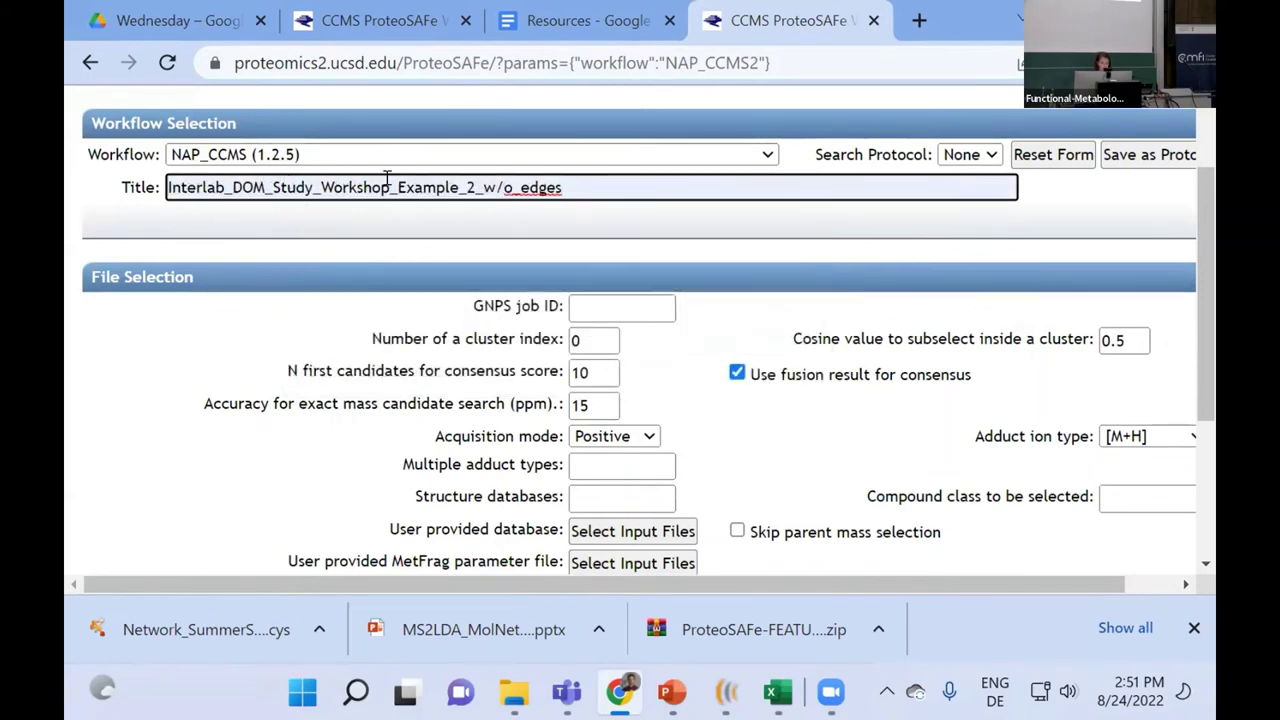
pyautogui.moveTo(397, 187); pyautogui.dragTo(556, 192)
pyautogui.press('BackSpace')
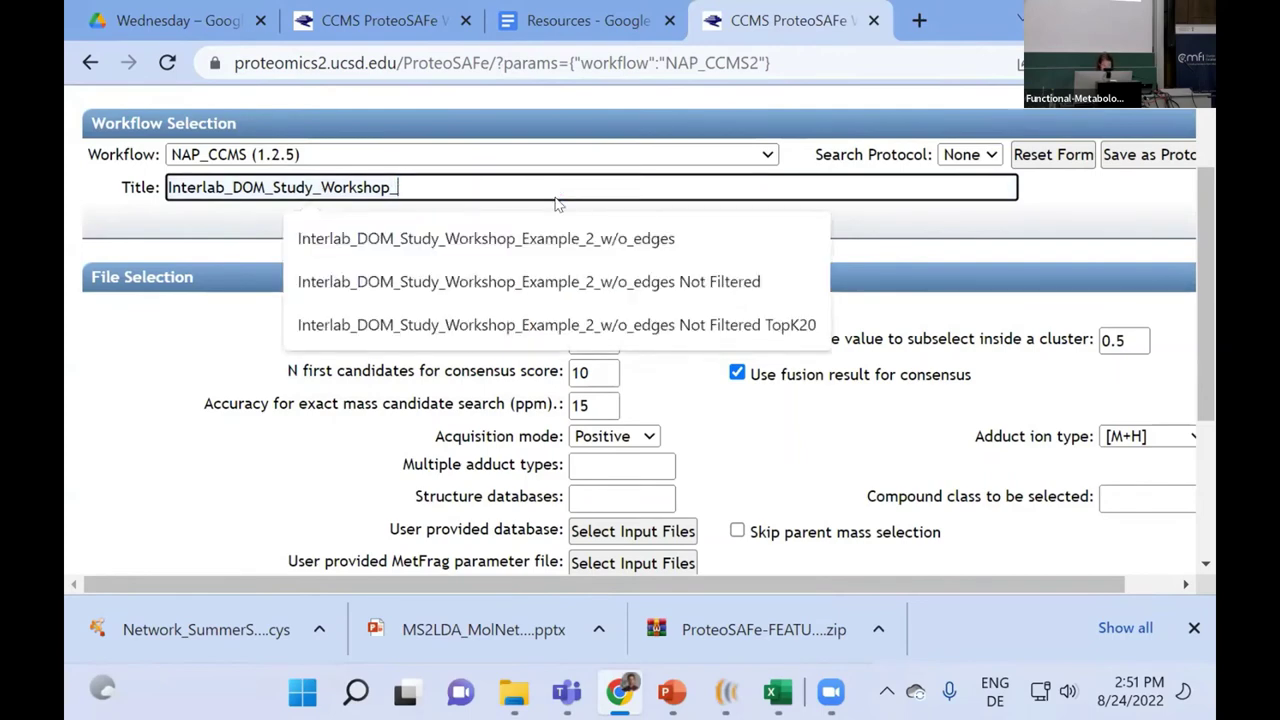
pyautogui.write('NAP')
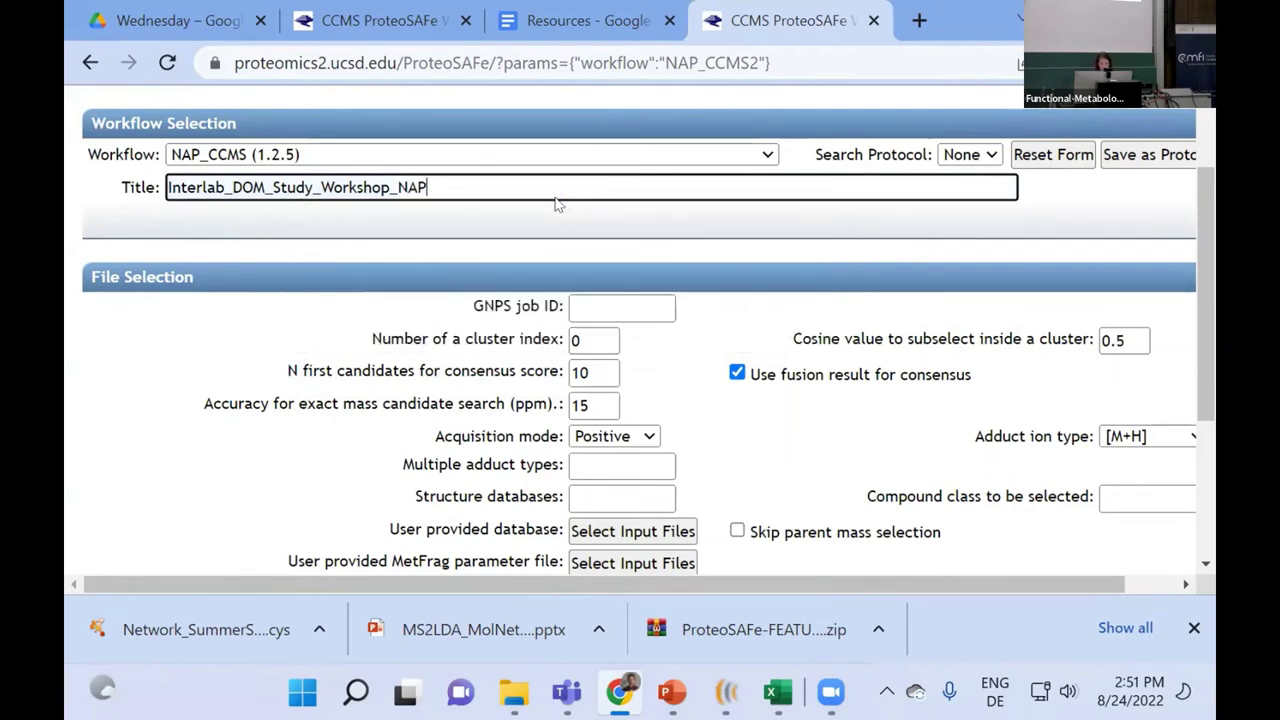
pyautogui.click(593, 296)
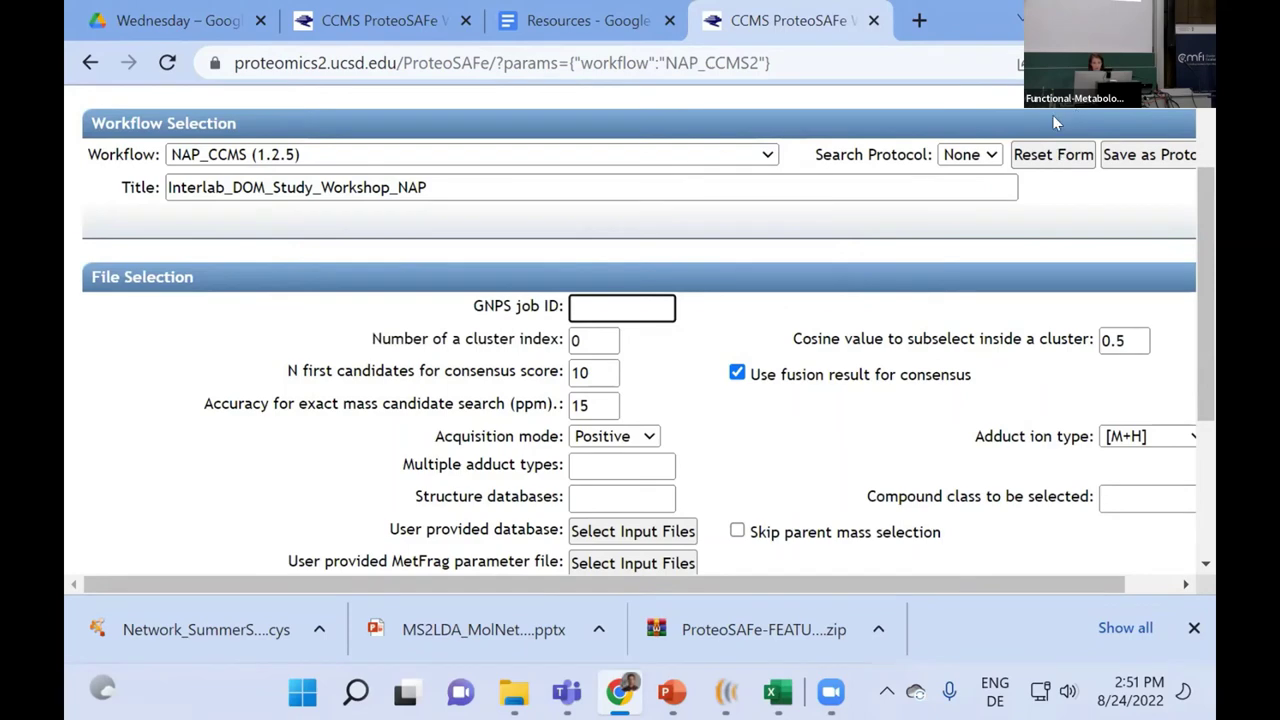
# Step: In the other tab, open the finished FBMN job's status page from the Jobs list
pyautogui.click(443, 35)
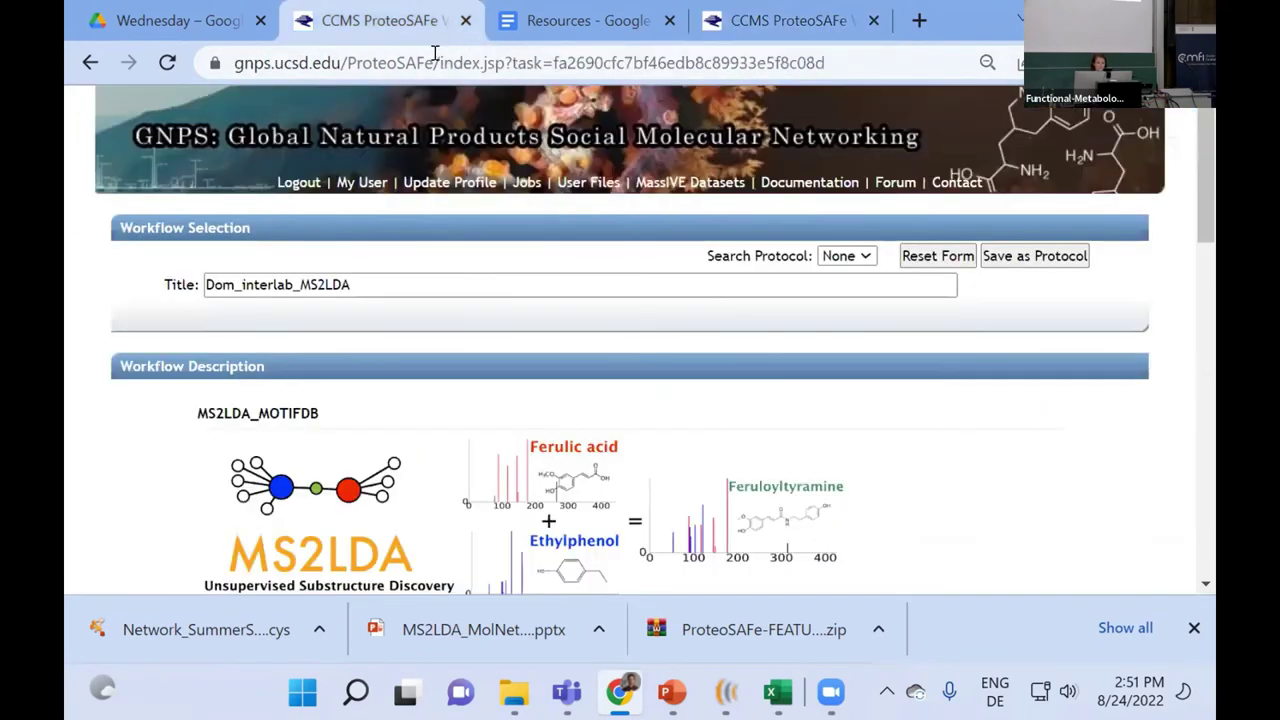
pyautogui.click(523, 186)
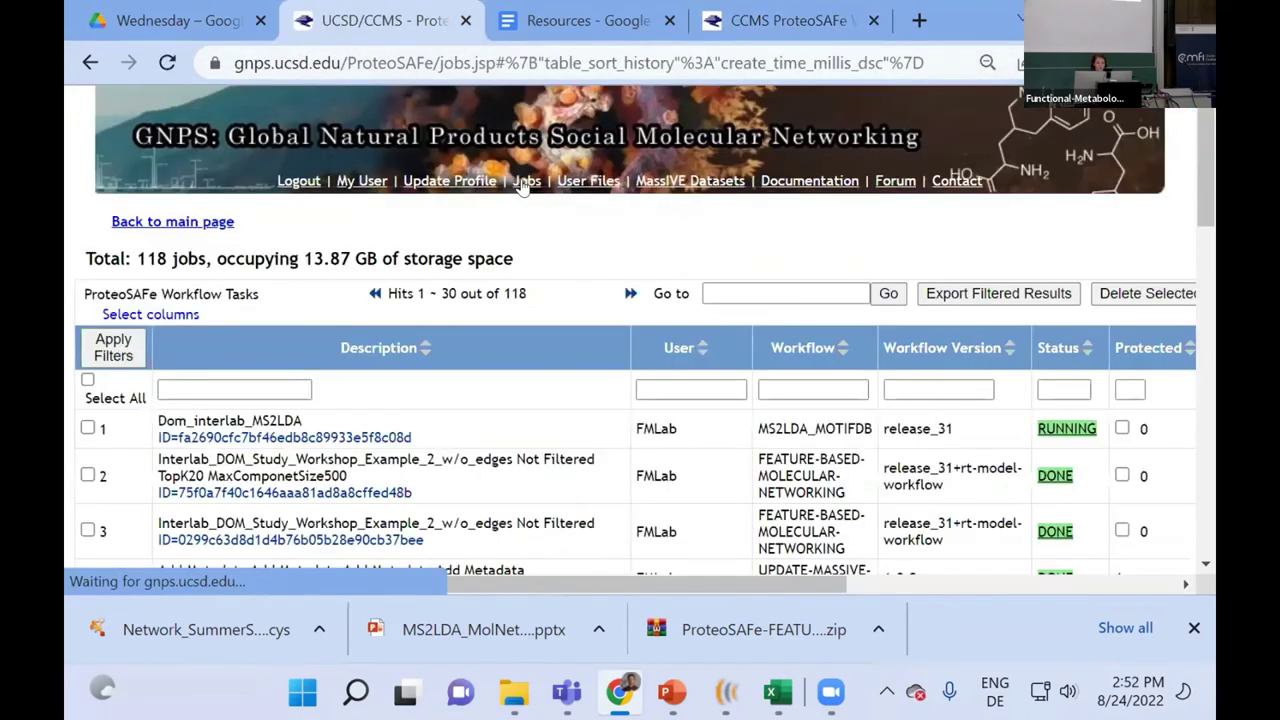
pyautogui.click(1046, 477)
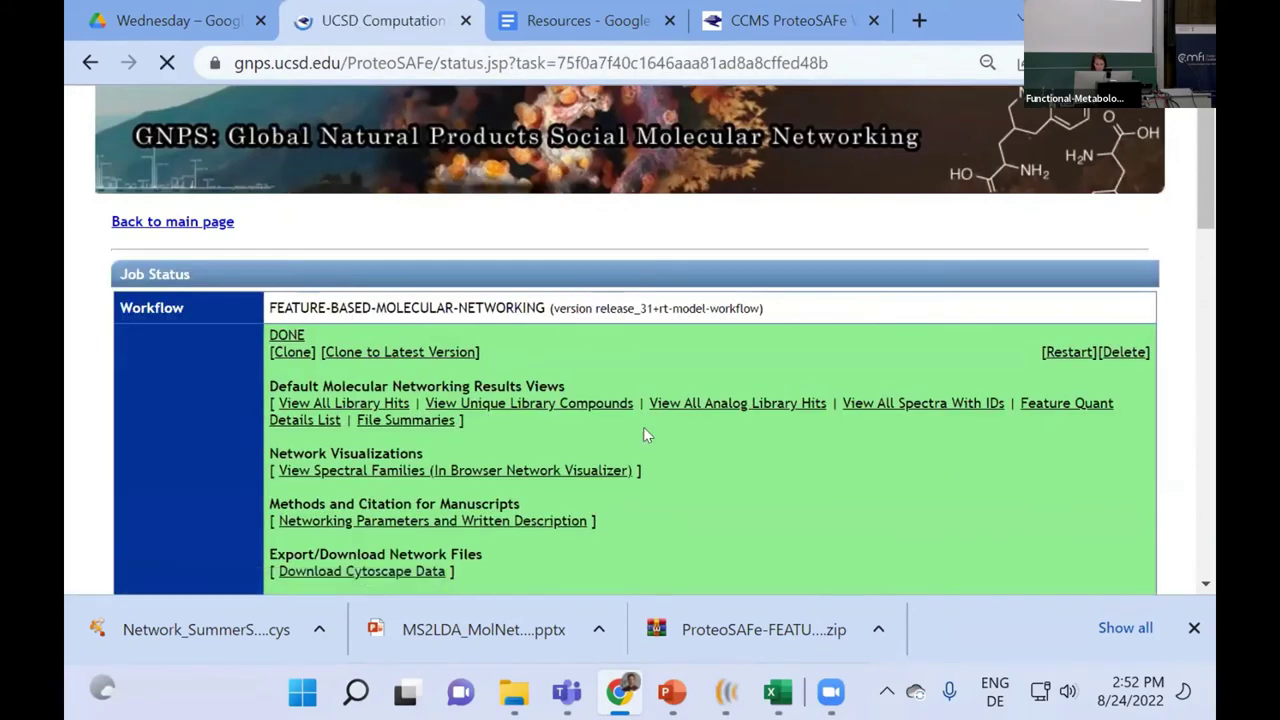
pyautogui.scroll(-2, 640, 426)
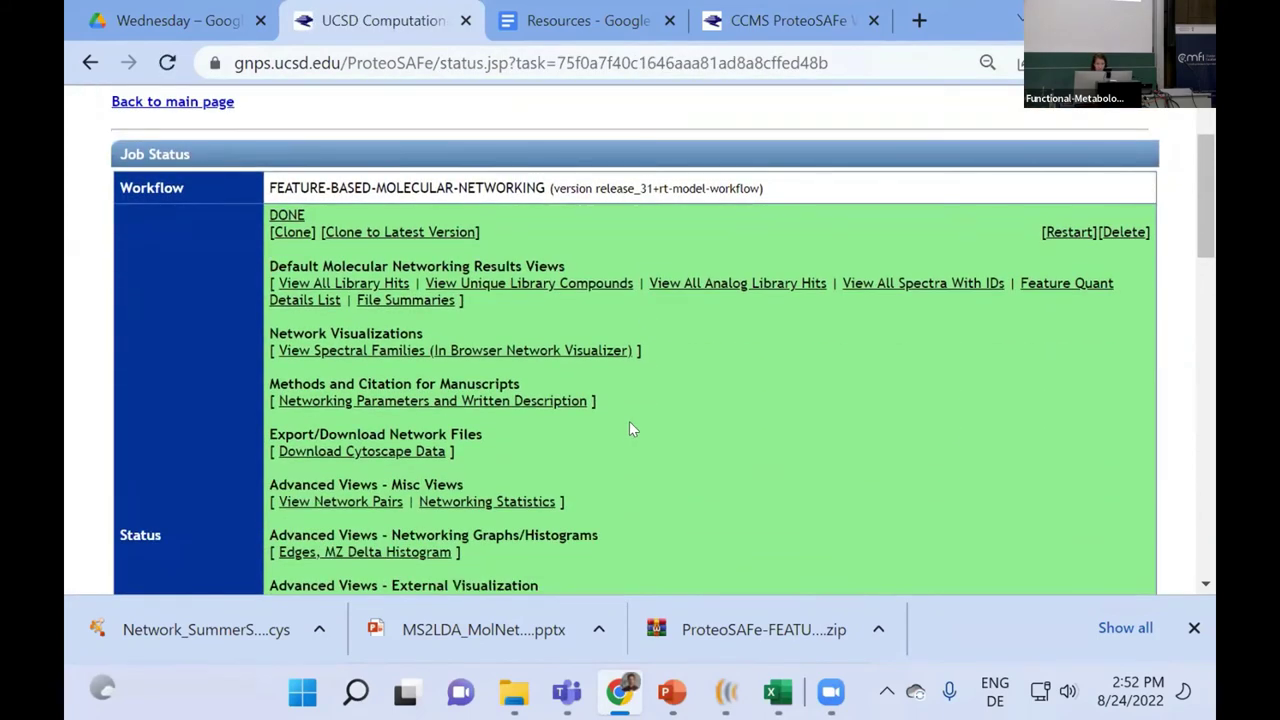
pyautogui.scroll(-1, 343, 260)
pyautogui.scroll(3, 505, 290)
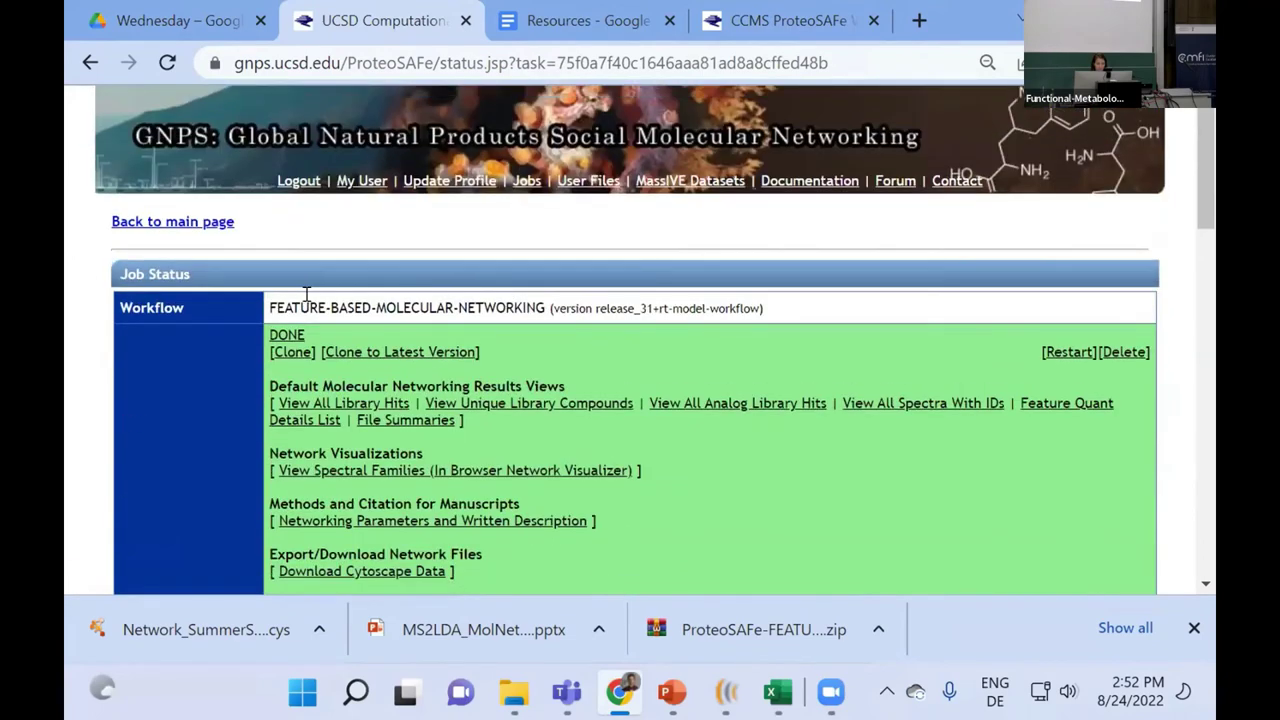
pyautogui.scroll(-2, 388, 330)
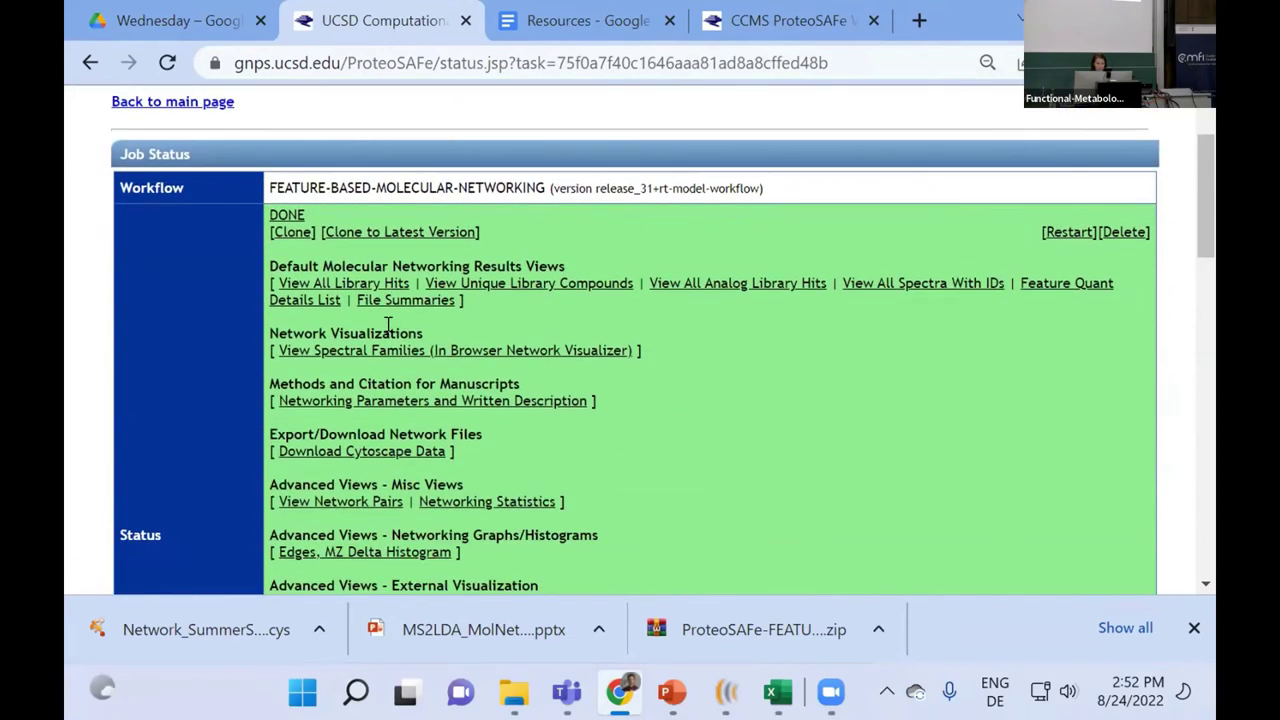
pyautogui.scroll(2, 388, 325)
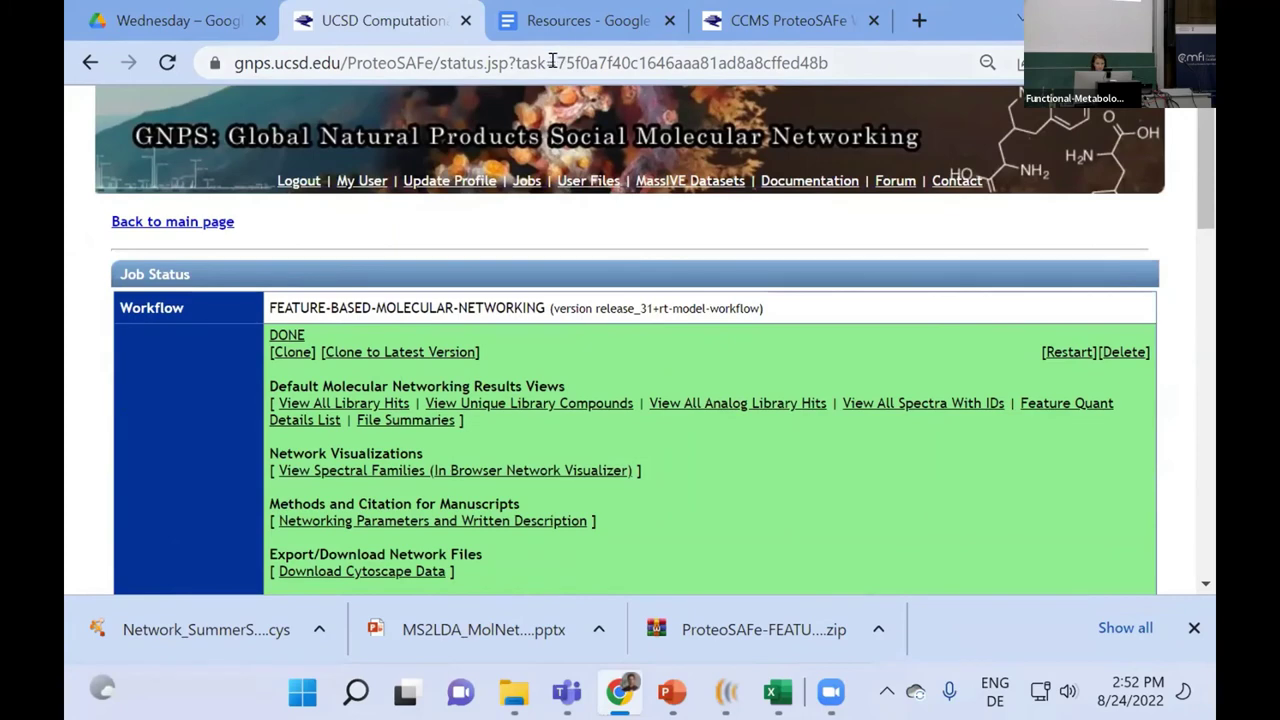
# Step: Copy the FBMN task ID from the address bar and return to the NAP form
pyautogui.moveTo(552, 62); pyautogui.dragTo(835, 60)
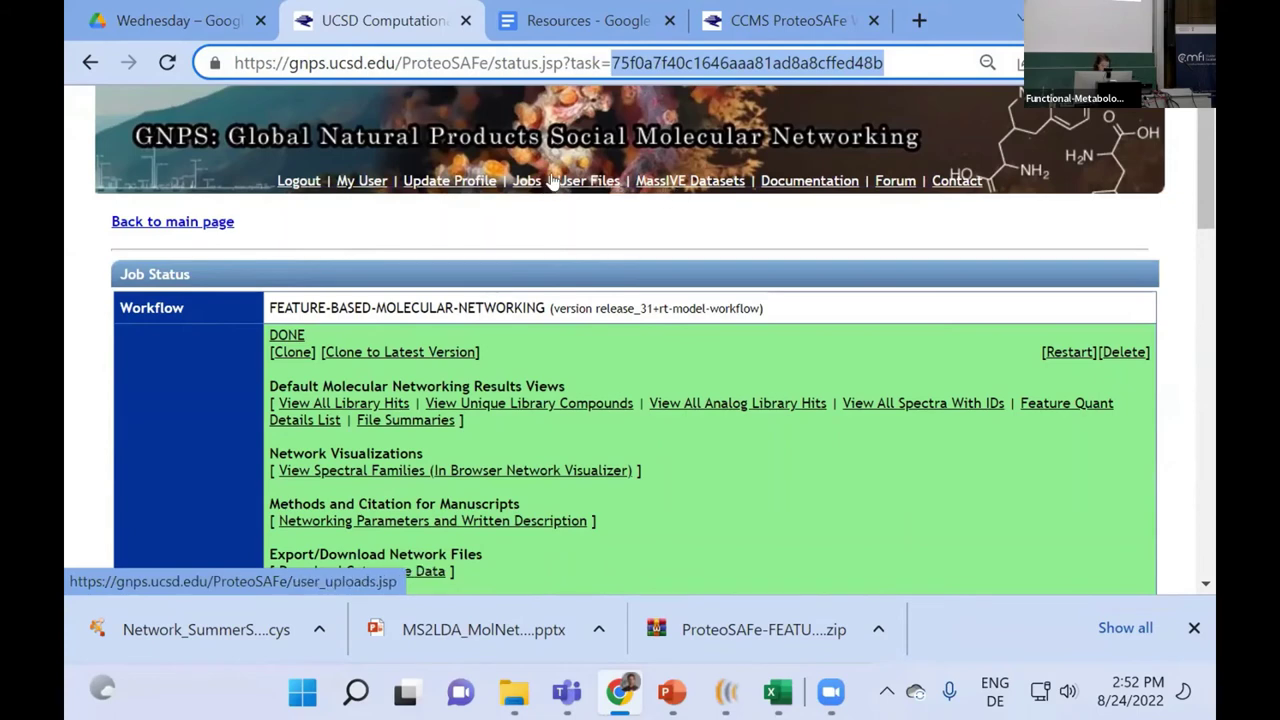
pyautogui.rightClick(645, 62)
pyautogui.click(206, 235)
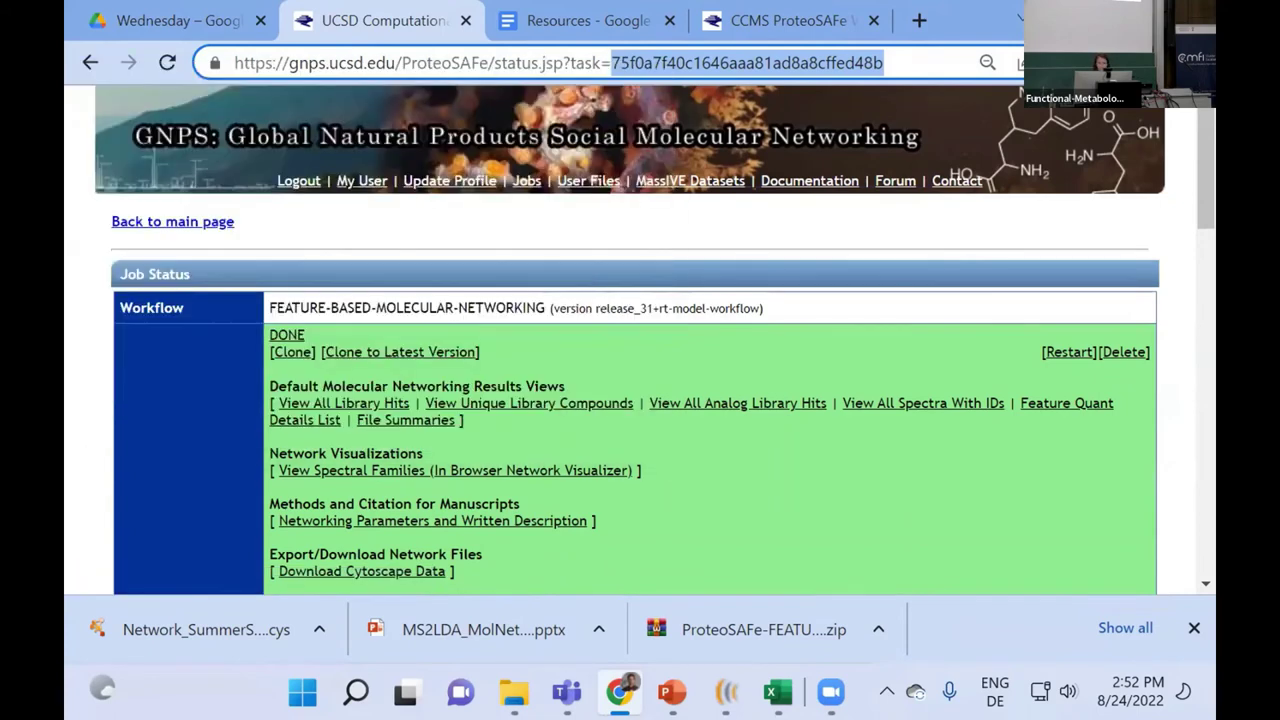
pyautogui.click(820, 28)
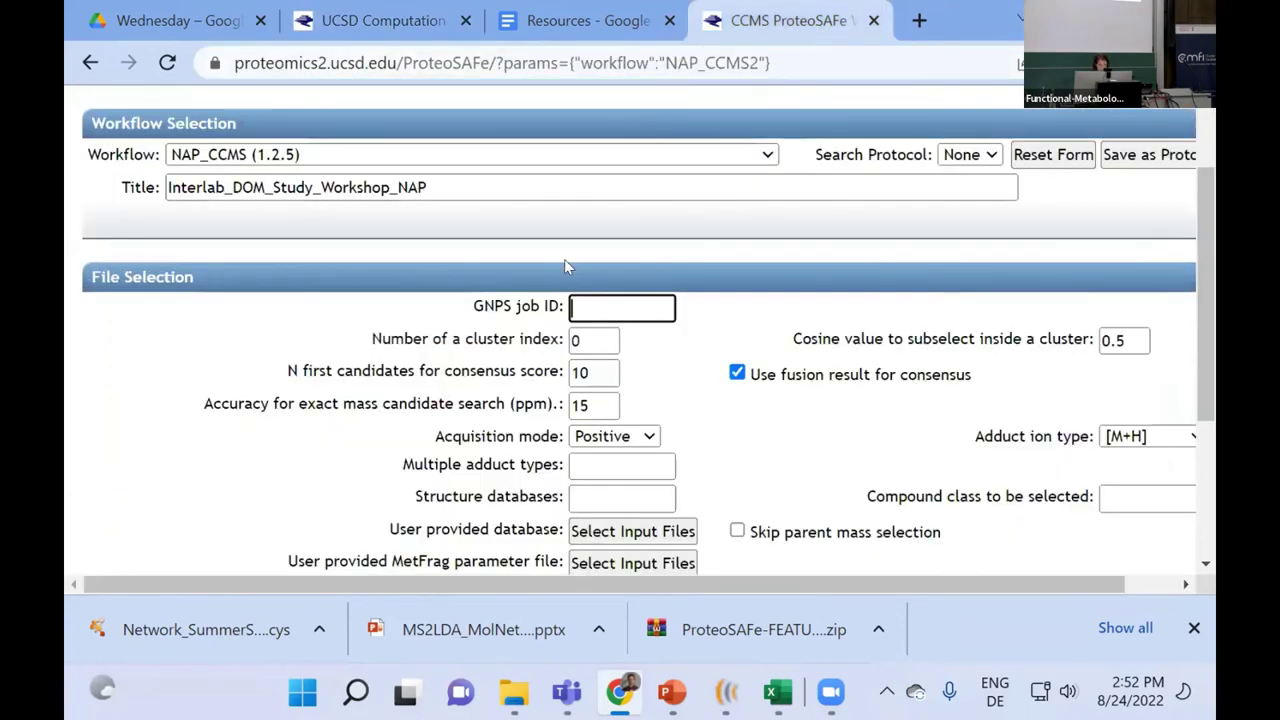
# Step: Paste the FBMN task ID into the NAP form's GNPS job ID field
pyautogui.rightClick(624, 309)
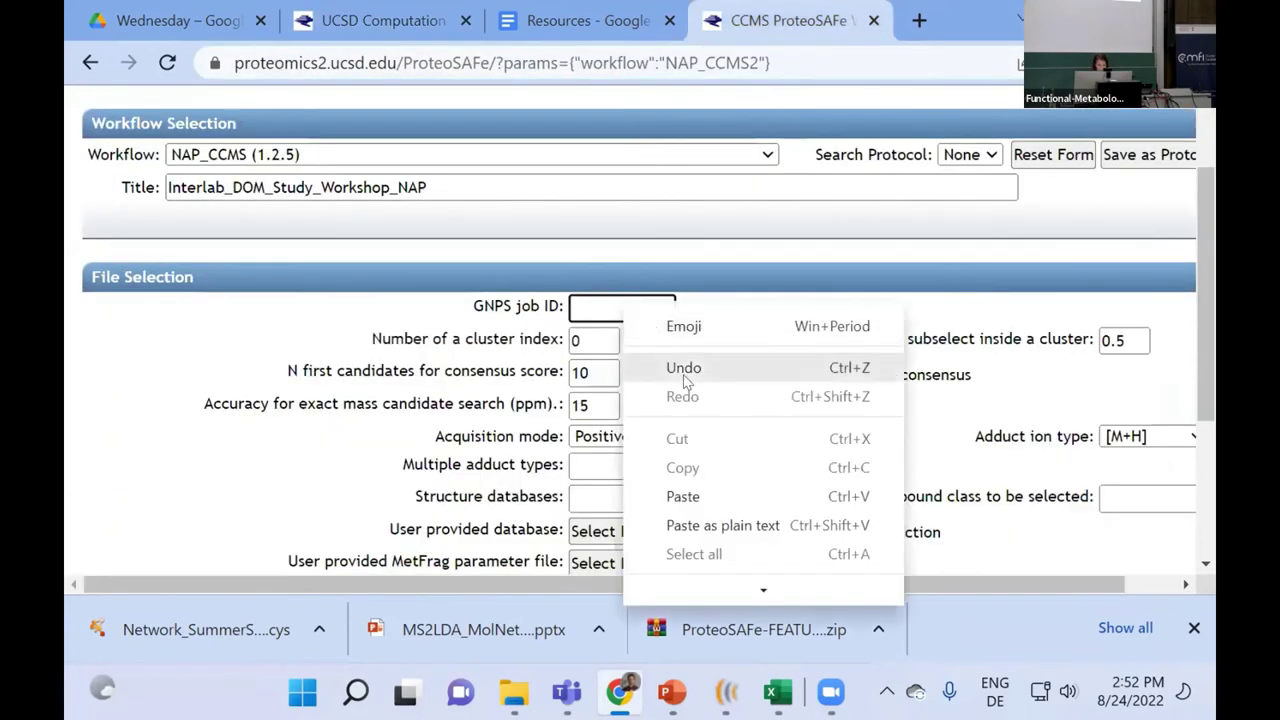
pyautogui.click(683, 496)
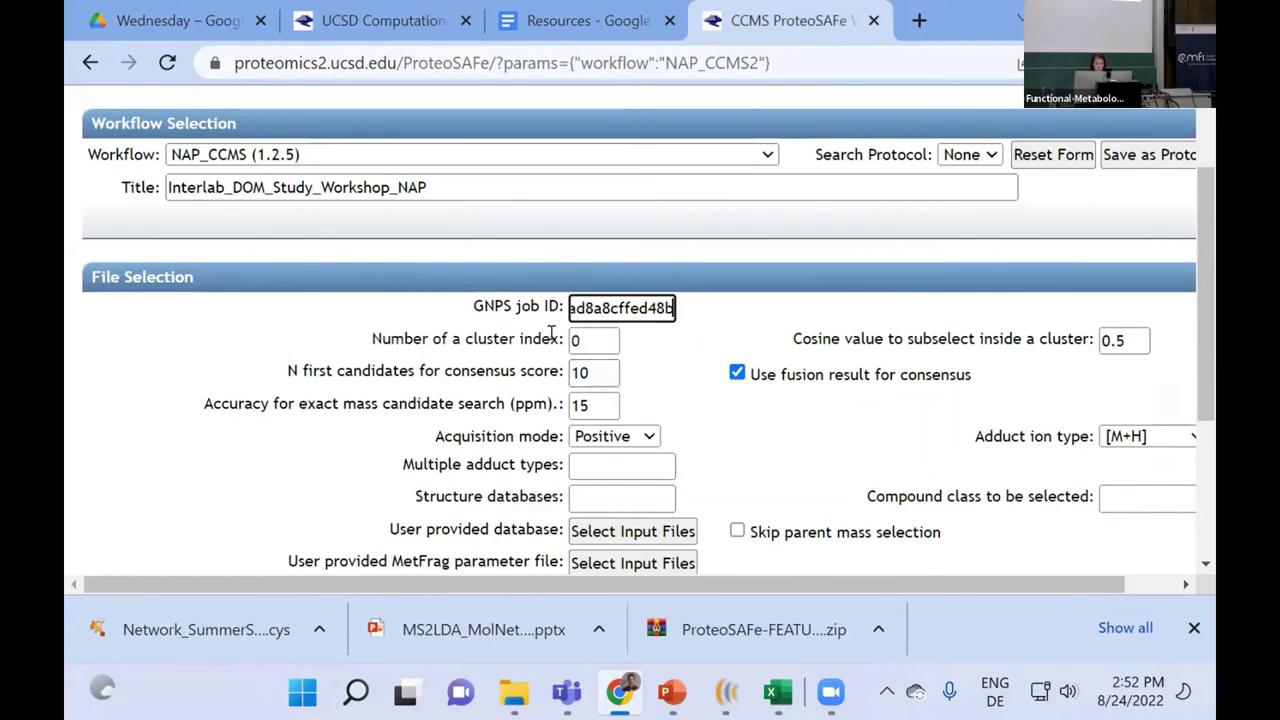
pyautogui.click(588, 342)
pyautogui.scroll(-1, 588, 342)
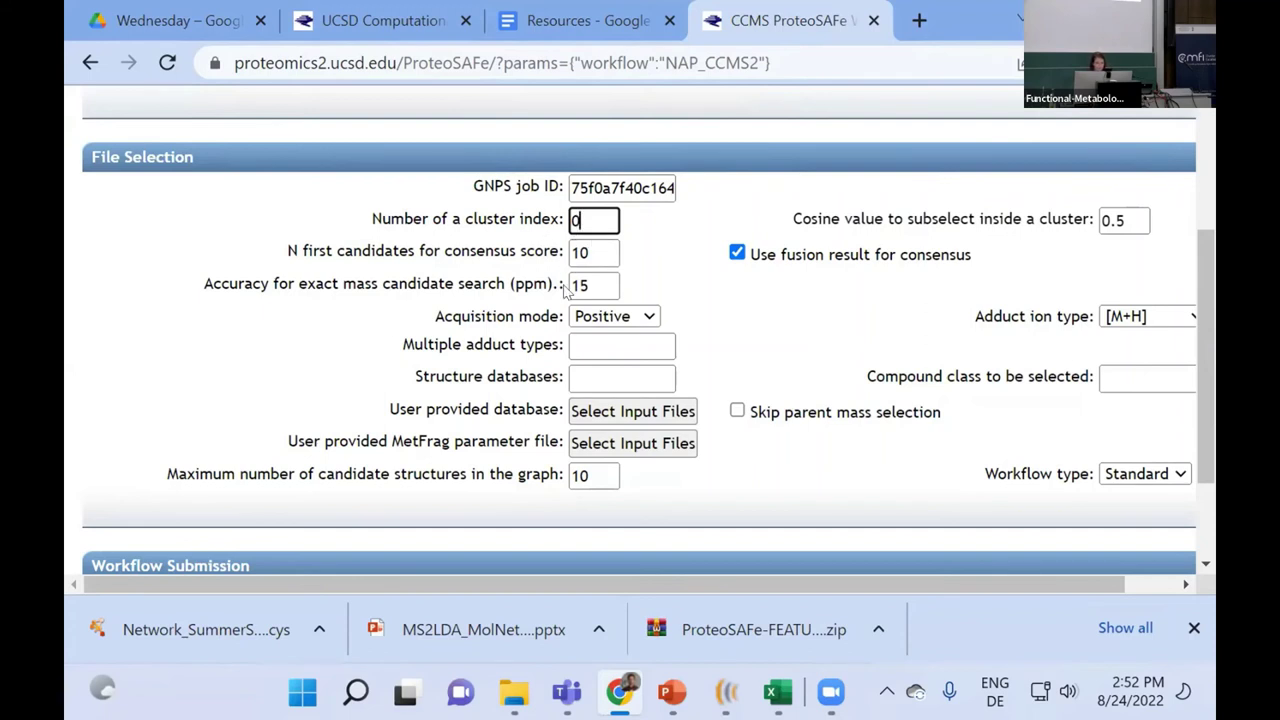
pyautogui.scroll(-2, 563, 289)
pyautogui.scroll(2, 563, 289)
pyautogui.scroll(-2, 563, 287)
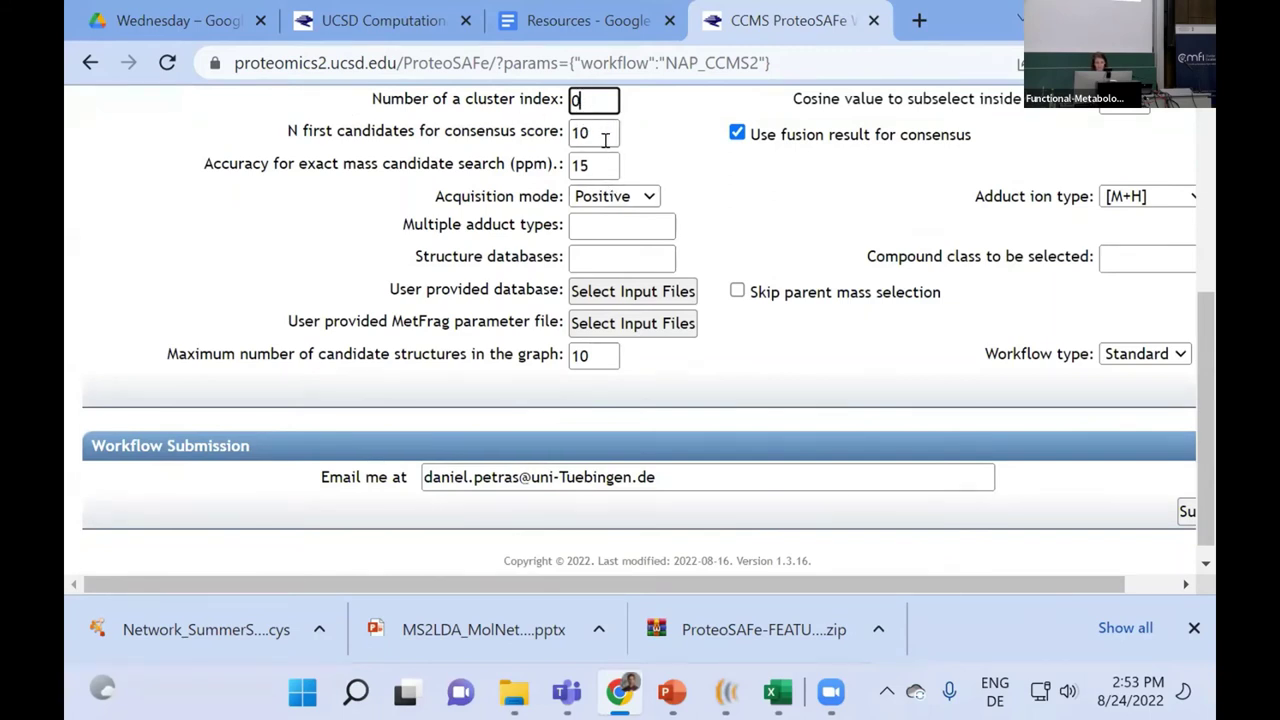
pyautogui.click(588, 166)
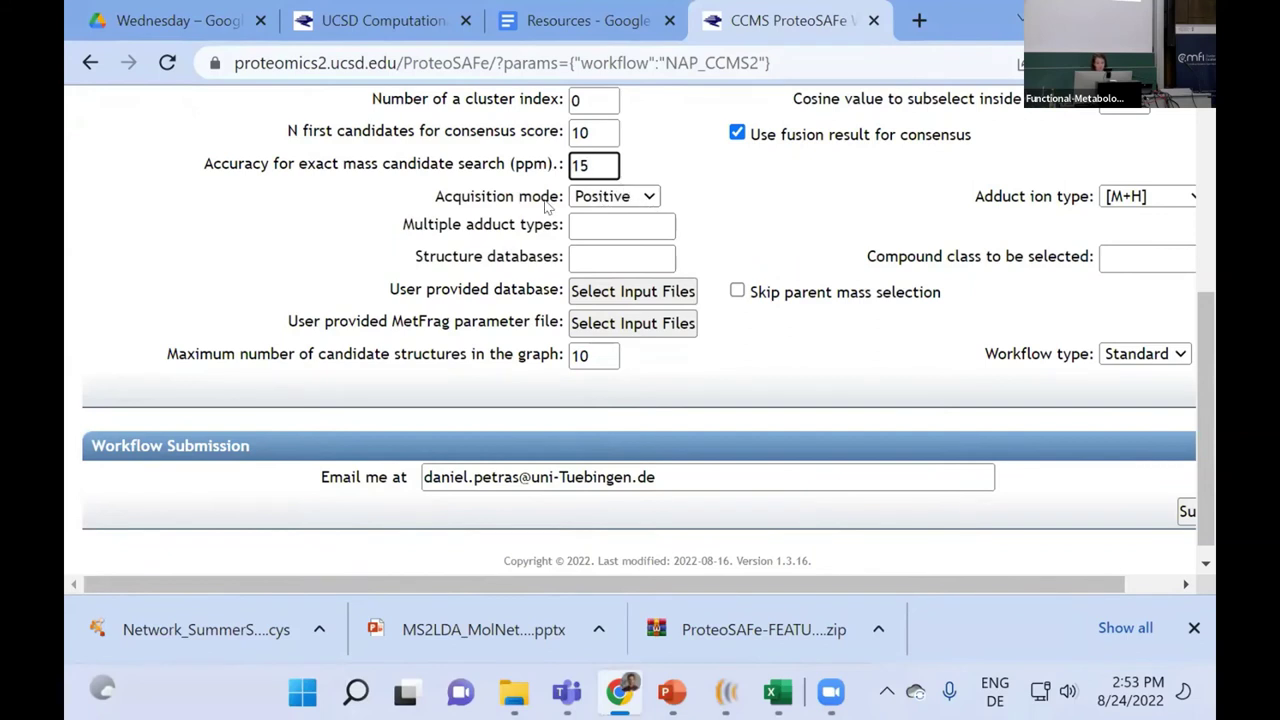
# Step: Enter 'GNPS, COCONUT, HMDB' as the structure databases to search
pyautogui.click(591, 254)
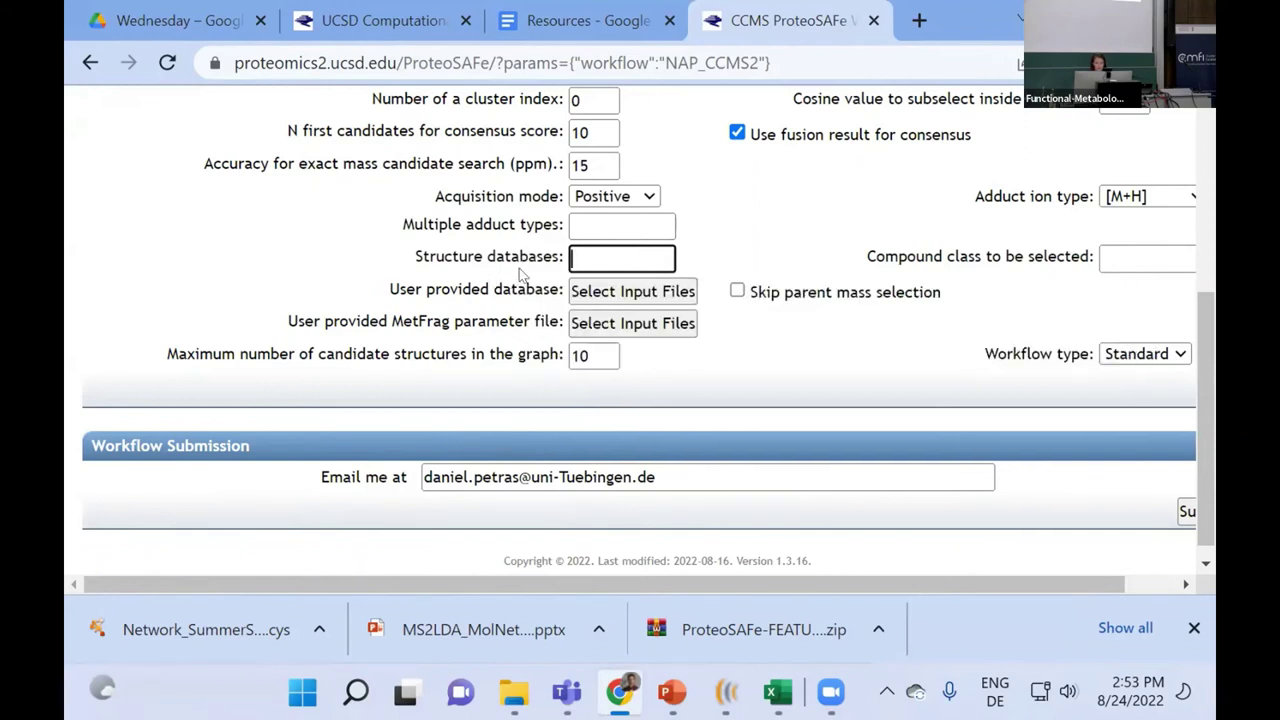
pyautogui.moveTo(537, 265)
pyautogui.write('GNPS, ')
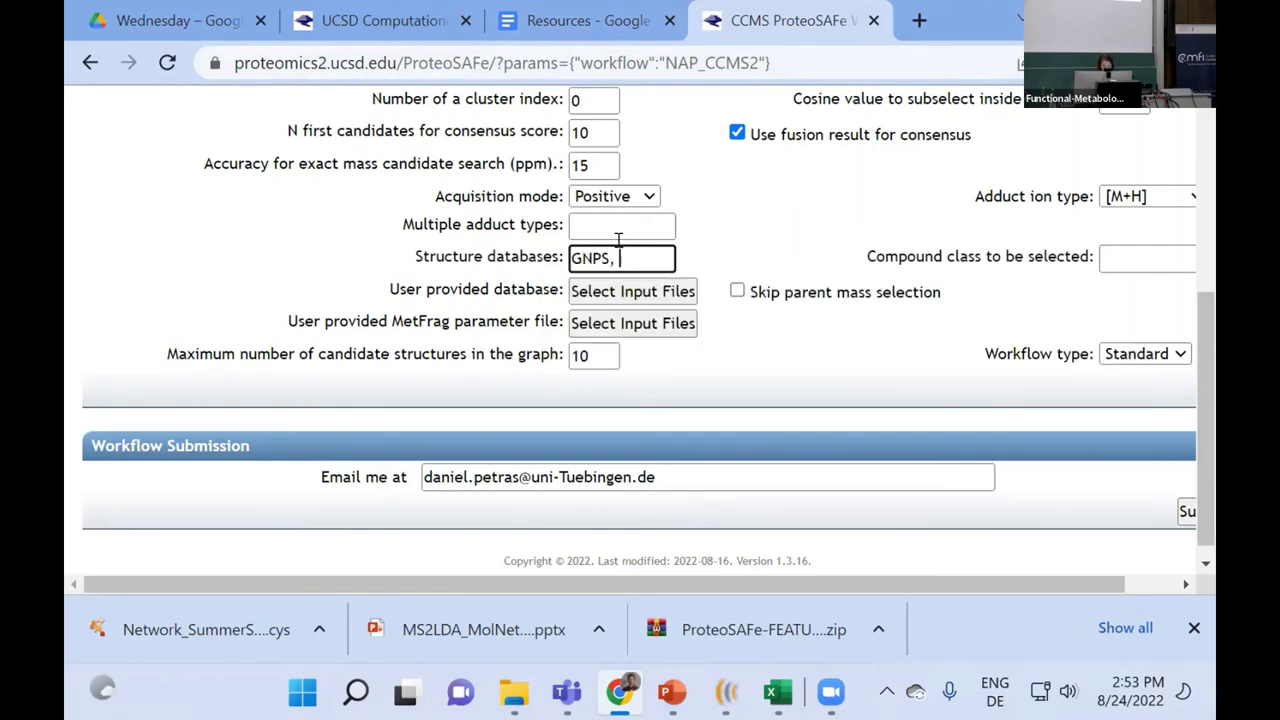
pyautogui.write('COCONUT, ')
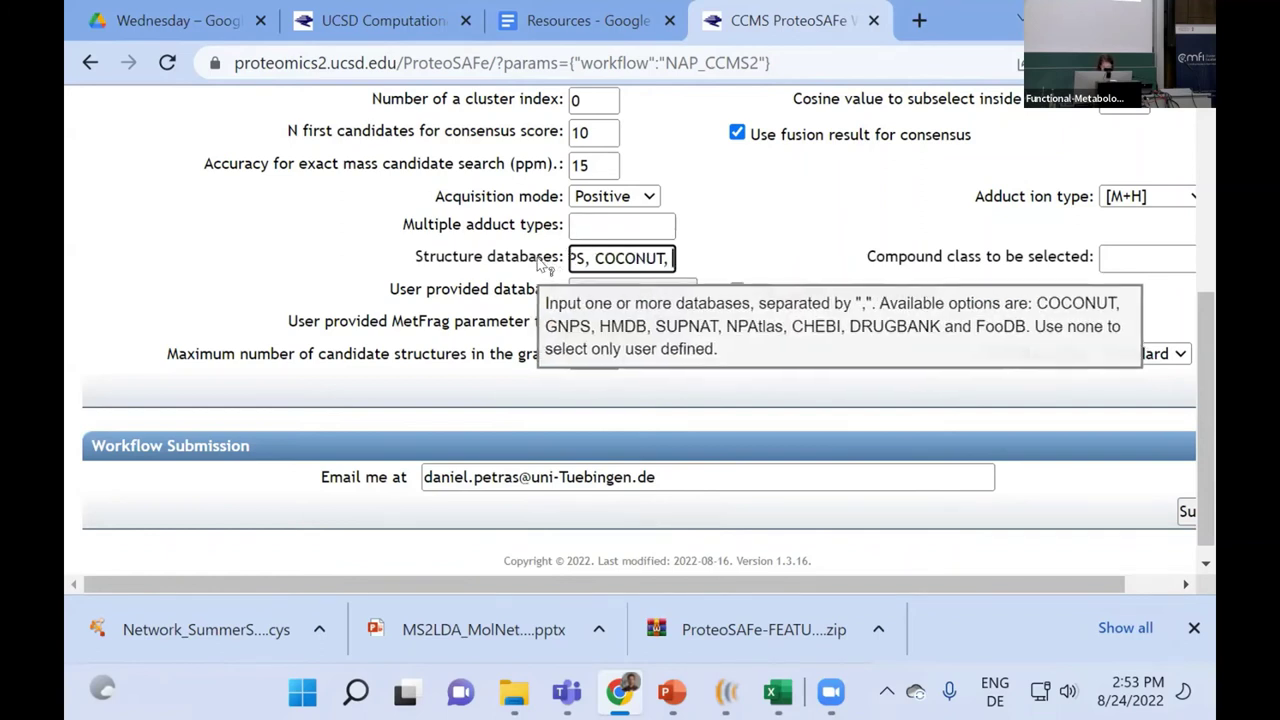
pyautogui.write('HMDB')
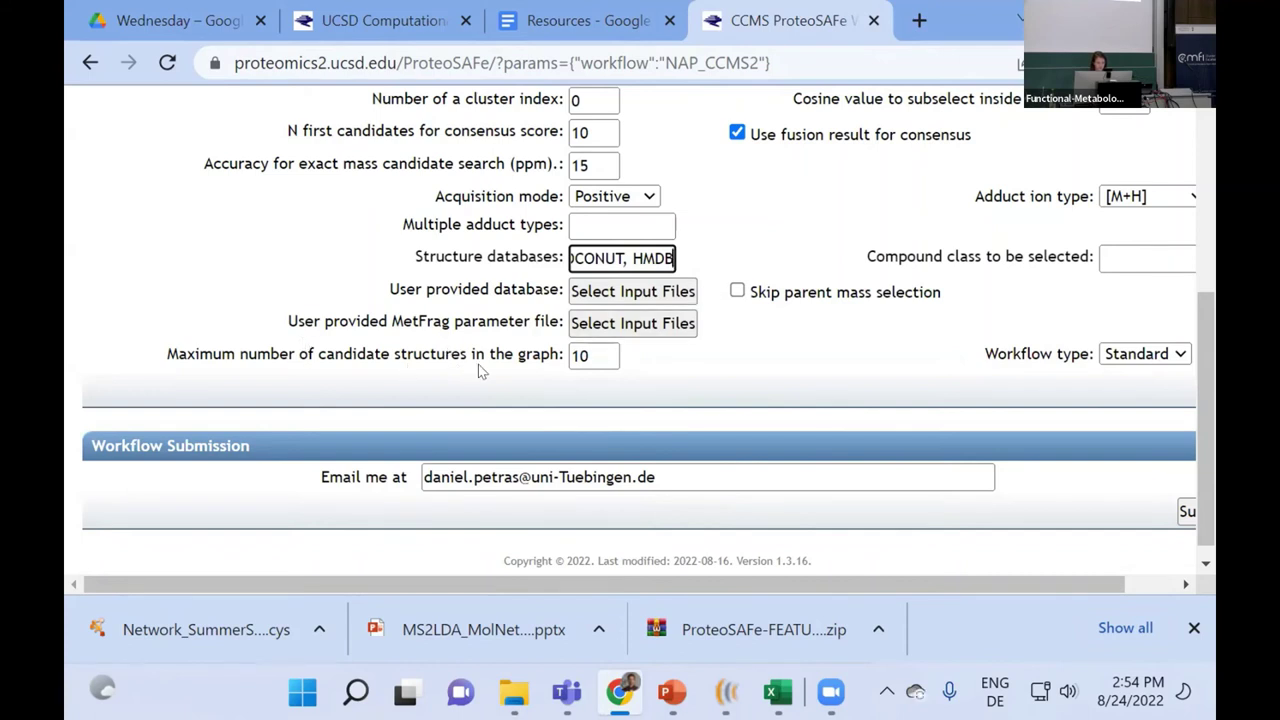
pyautogui.scroll(1, 478, 368)
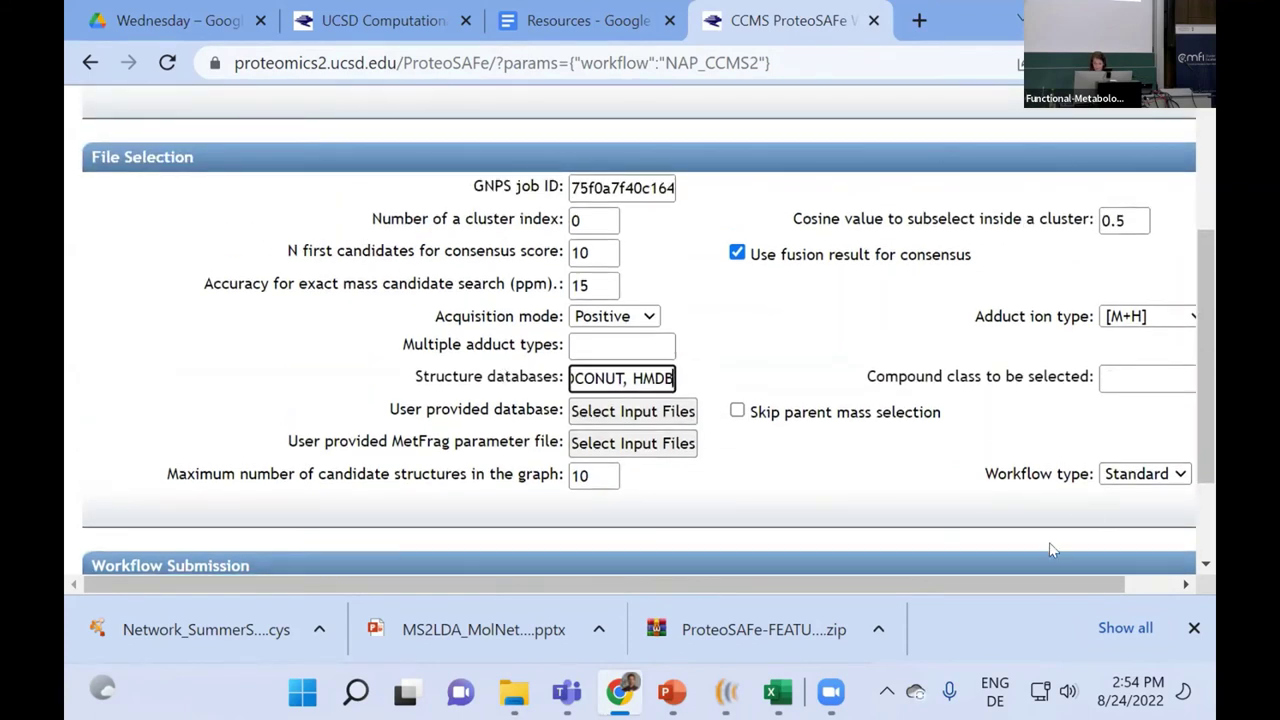
pyautogui.hscroll(1, 1068, 554)
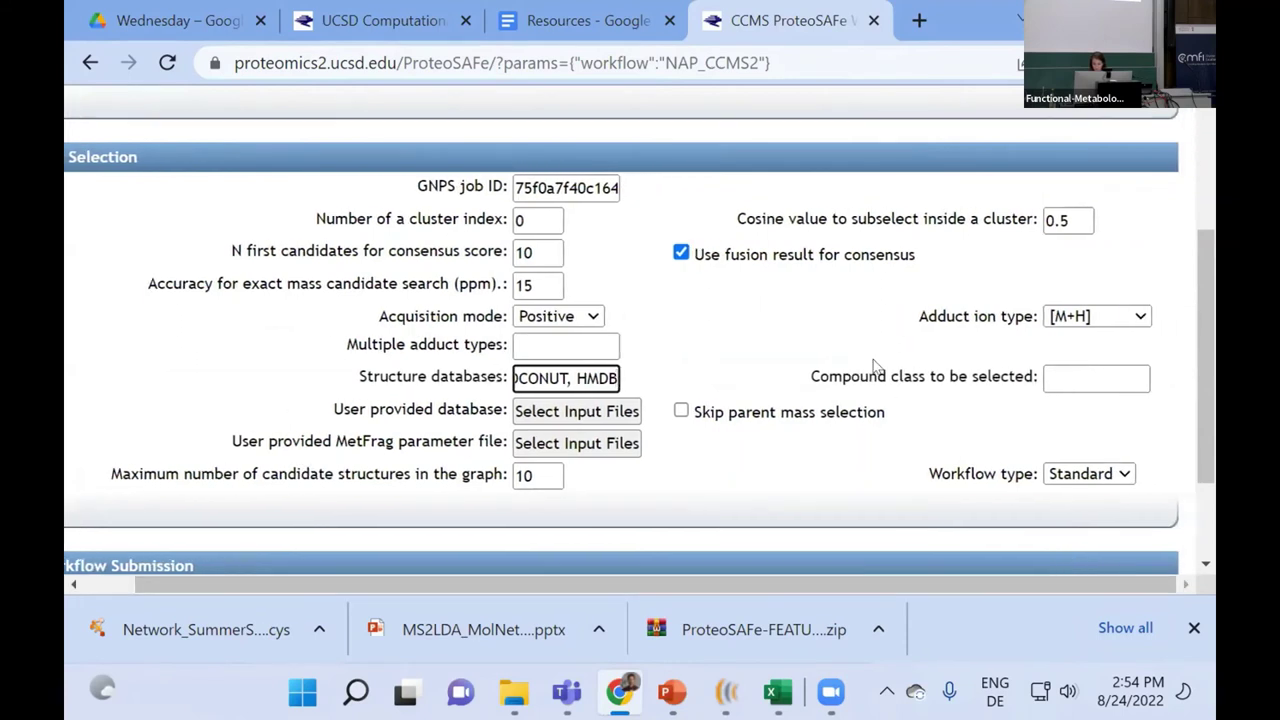
# Step: Keep [M+H] as the adduct ion type and the cosine value at 0.5
pyautogui.click(1106, 319)
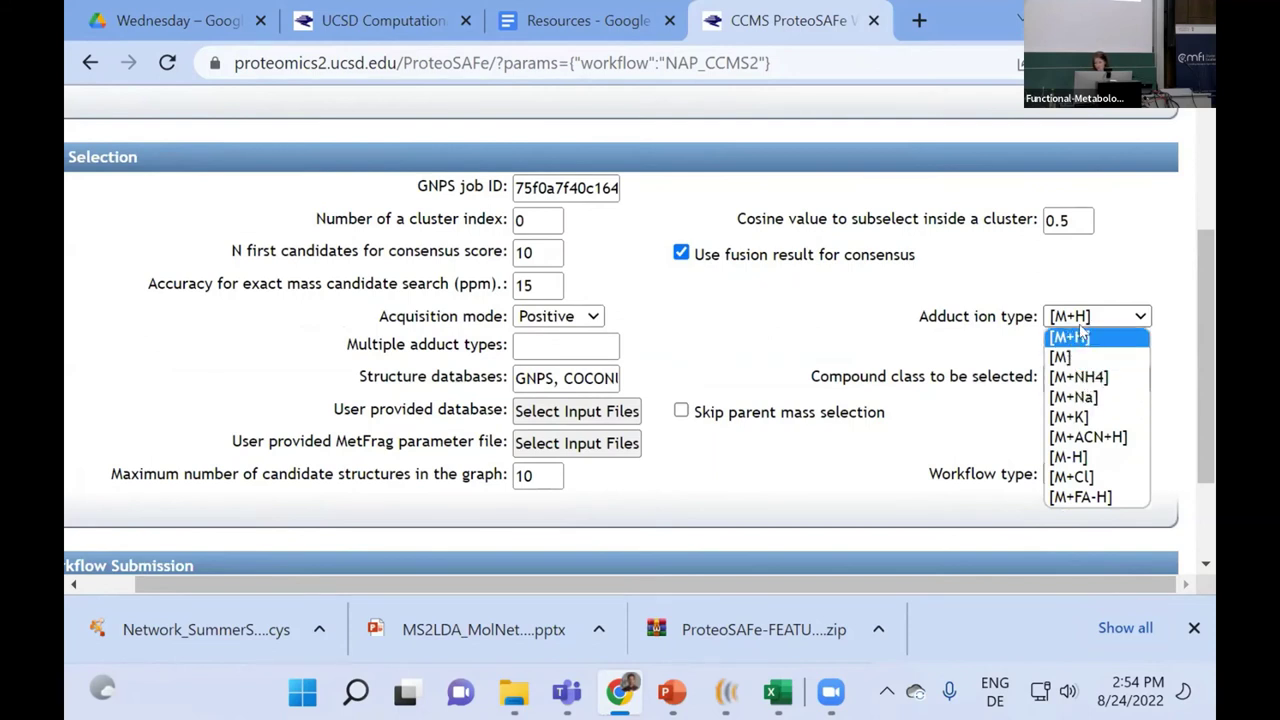
pyautogui.click(1076, 337)
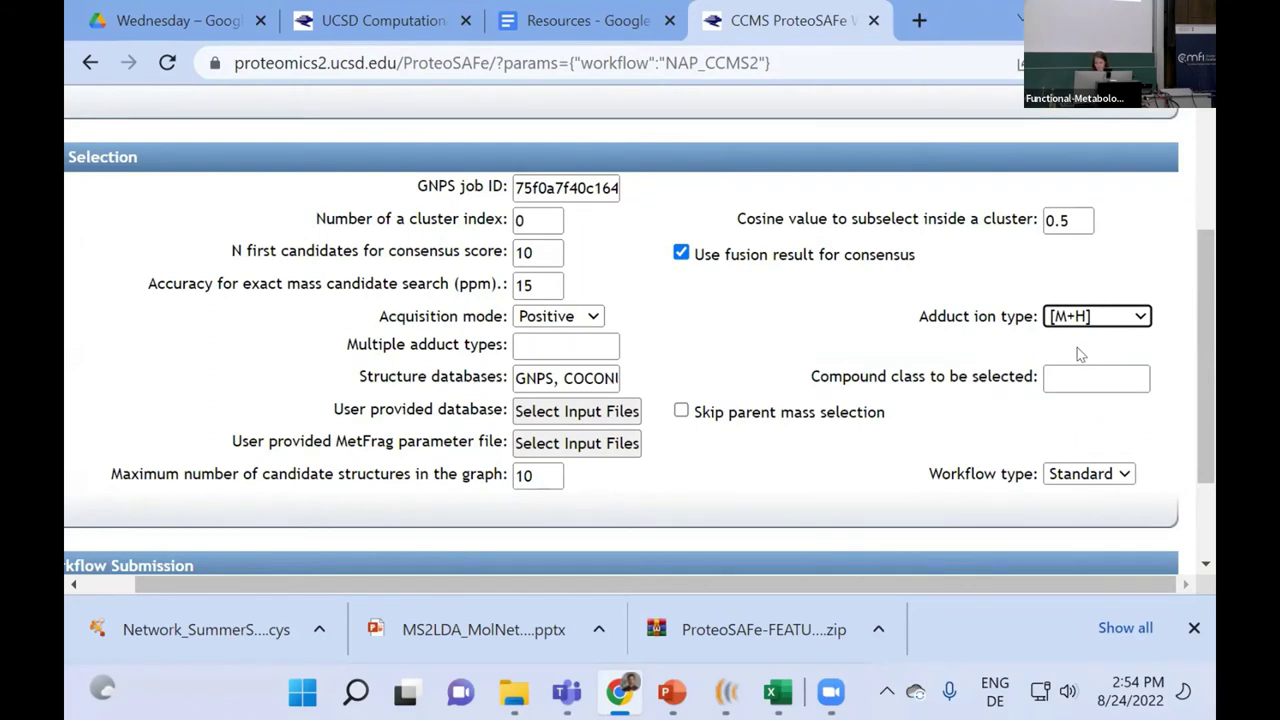
pyautogui.scroll(-2, 1077, 347)
pyautogui.scroll(2, 964, 340)
pyautogui.moveTo(736, 218); pyautogui.dragTo(966, 216)
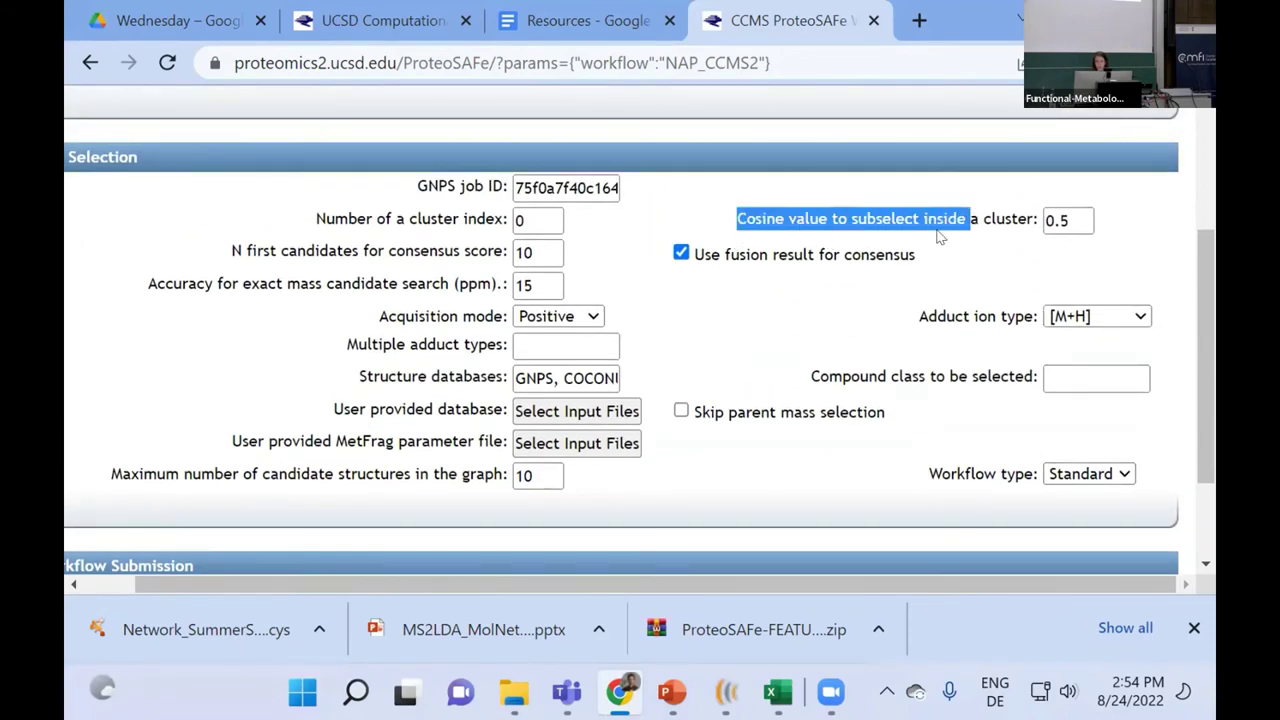
pyautogui.click(1067, 212)
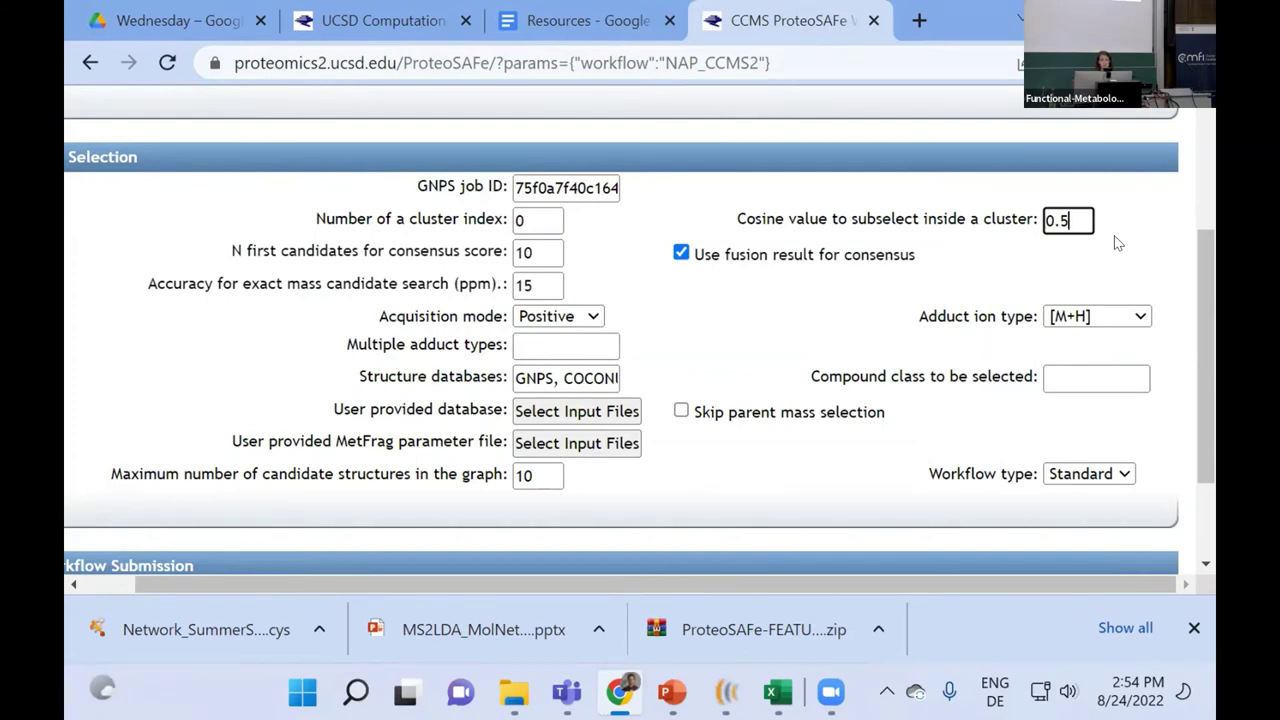
# Step: Submit the NAP job and view its running status page
pyautogui.scroll(-2, 999, 376)
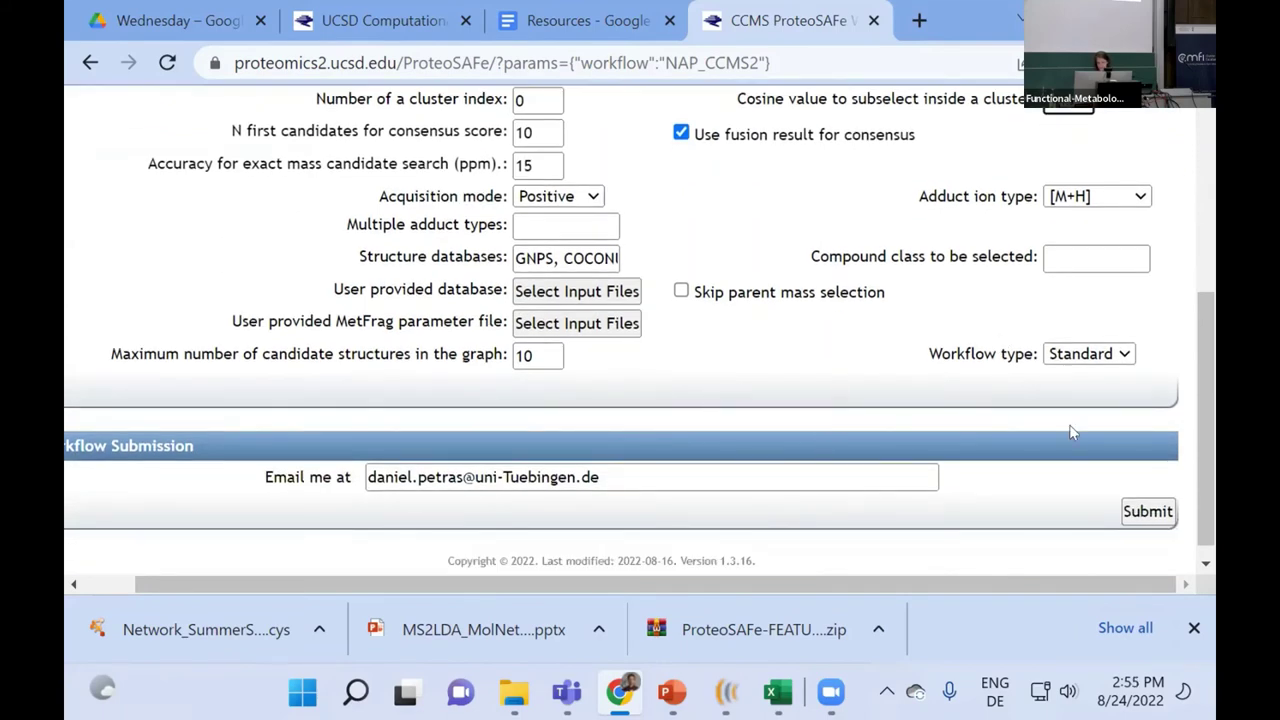
pyautogui.scroll(4, 1071, 429)
pyautogui.scroll(-4, 1071, 429)
pyautogui.click(1147, 518)
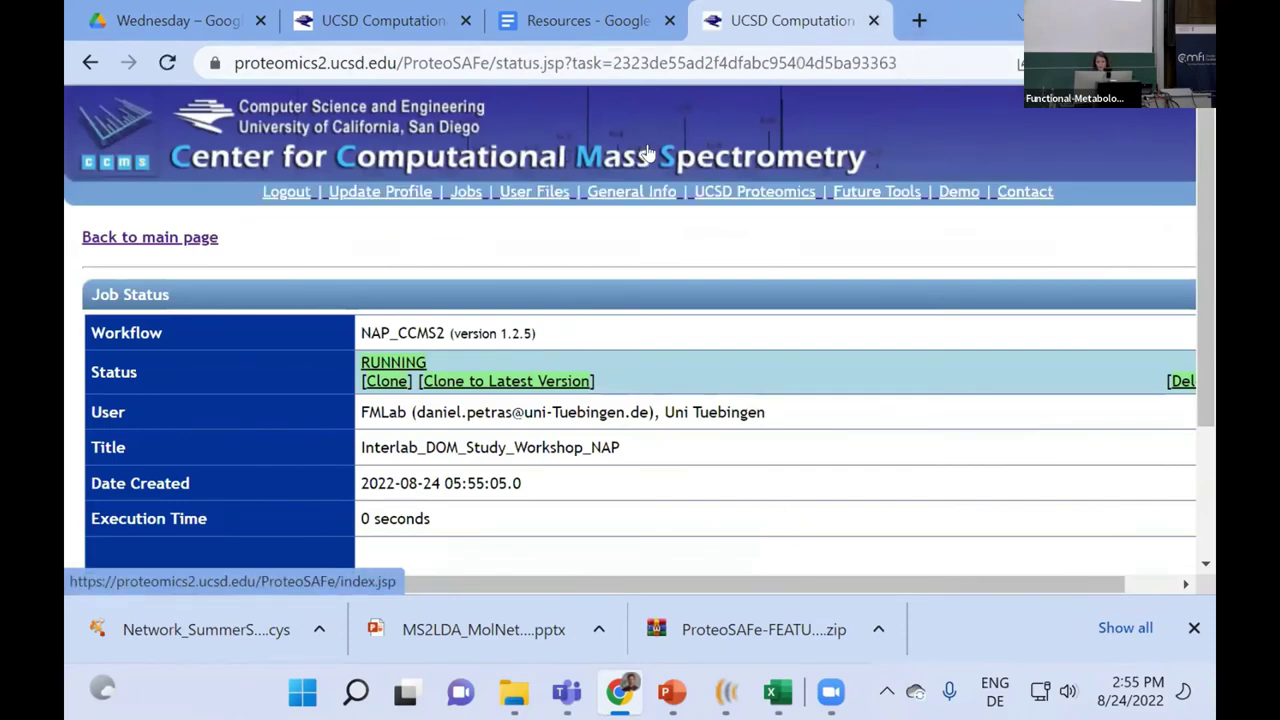
pyautogui.scroll(-2, 668, 181)
pyautogui.scroll(2, 668, 181)
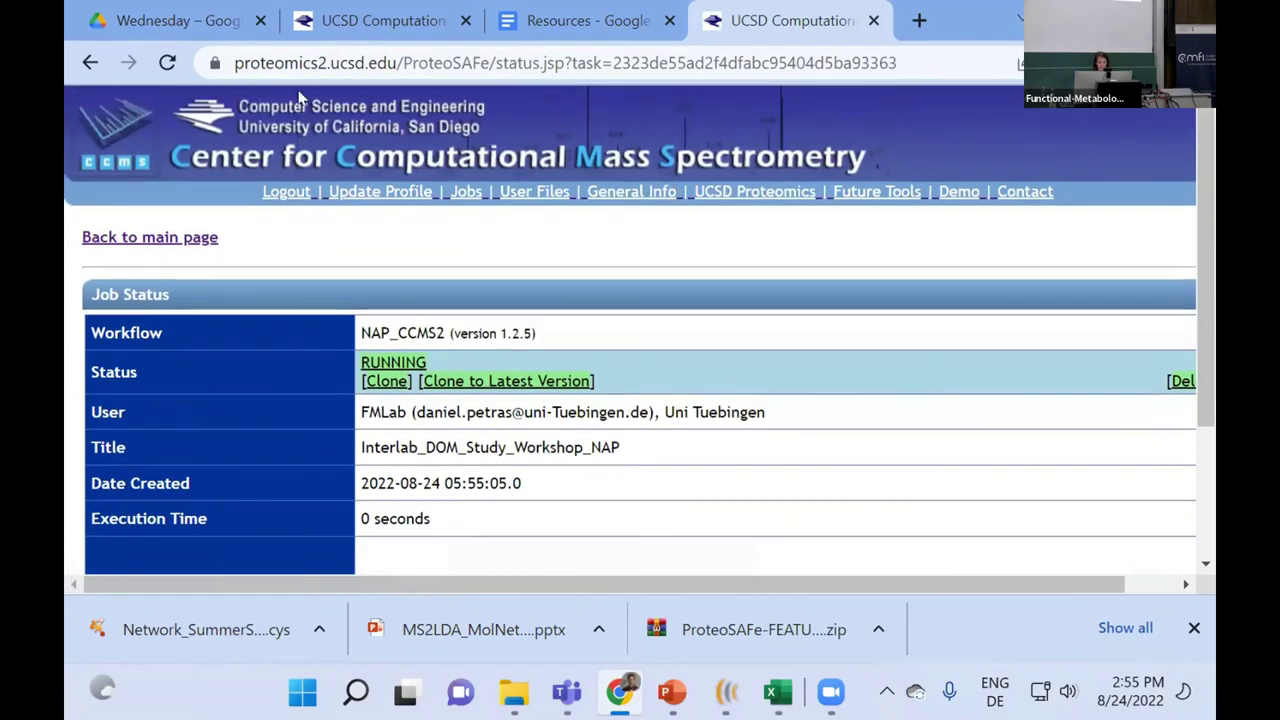
# Step: From the finished FBMN job, start a MolNetEnhancer form titled 'Dom_interlab_MolNetEnhancer'
pyautogui.click(390, 18)
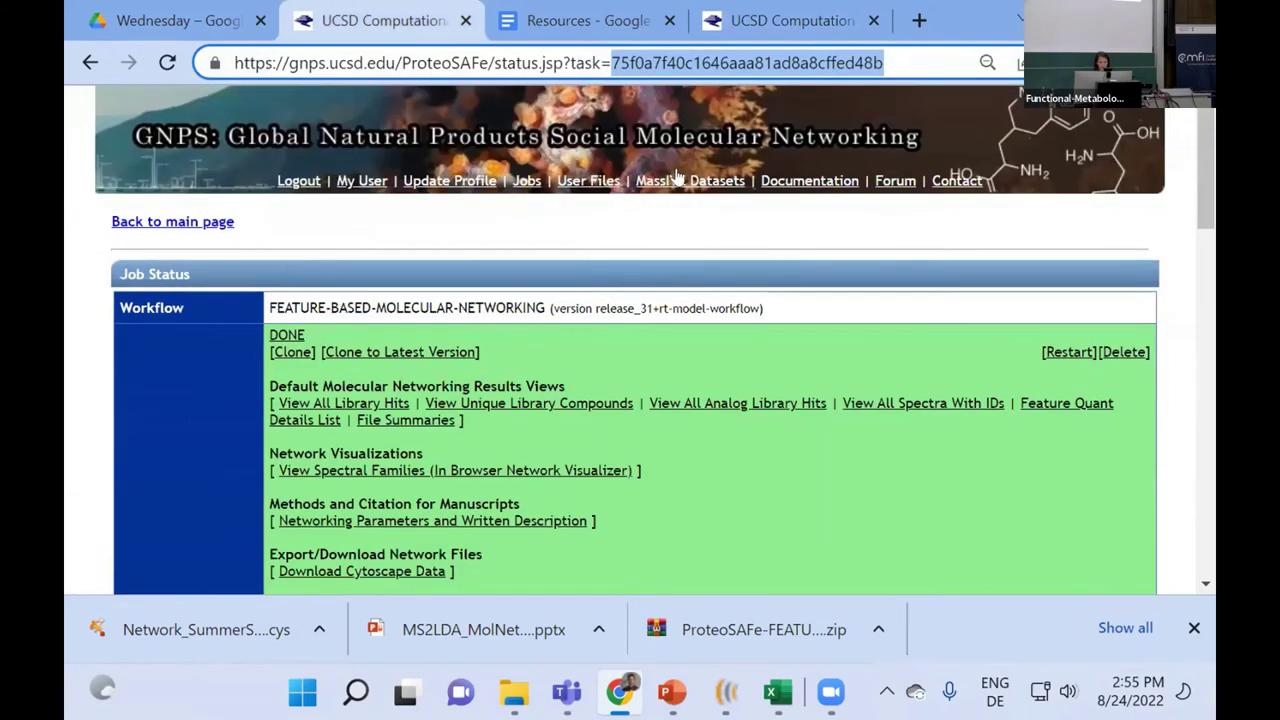
pyautogui.scroll(-3, 774, 345)
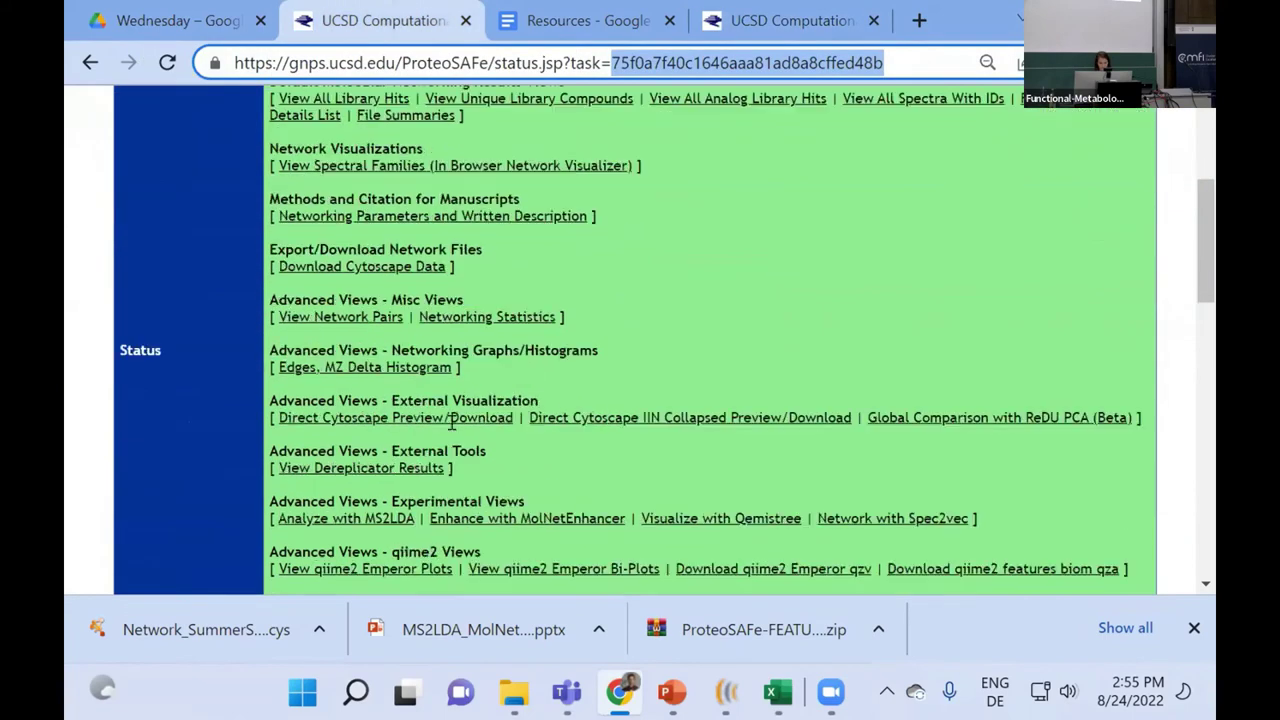
pyautogui.scroll(4, 452, 423)
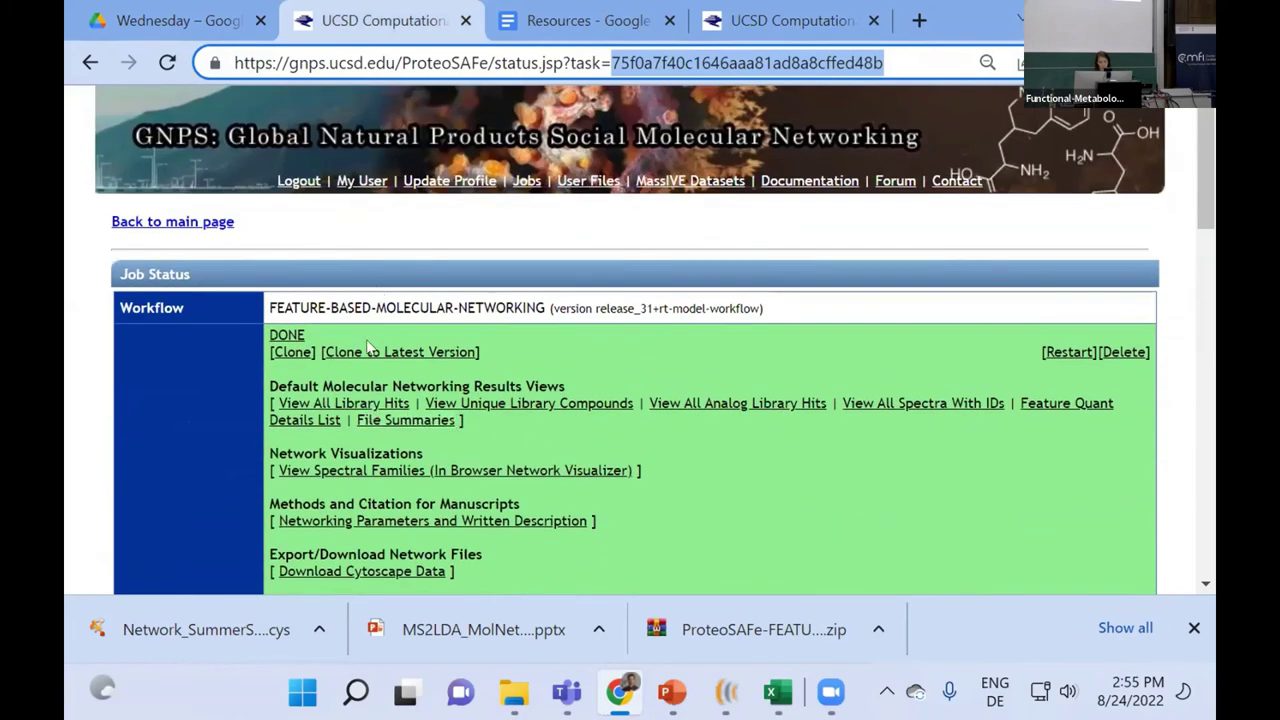
pyautogui.scroll(-5, 490, 376)
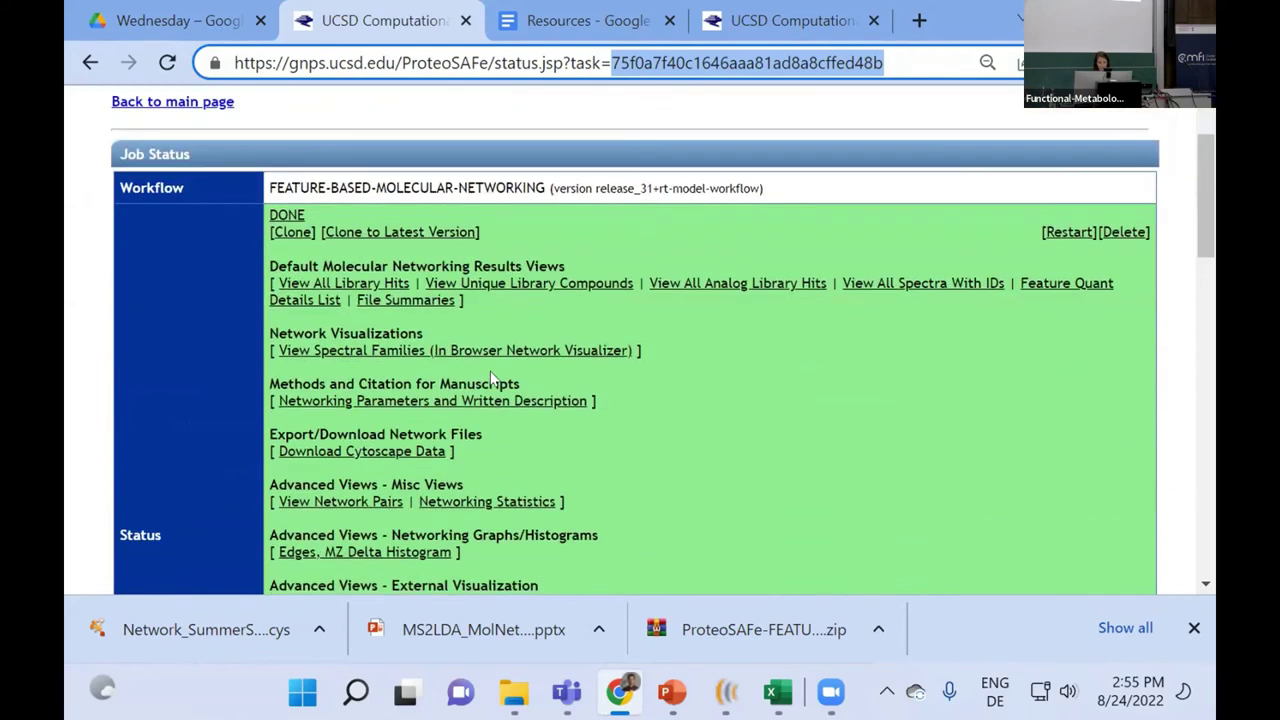
pyautogui.scroll(-1, 490, 376)
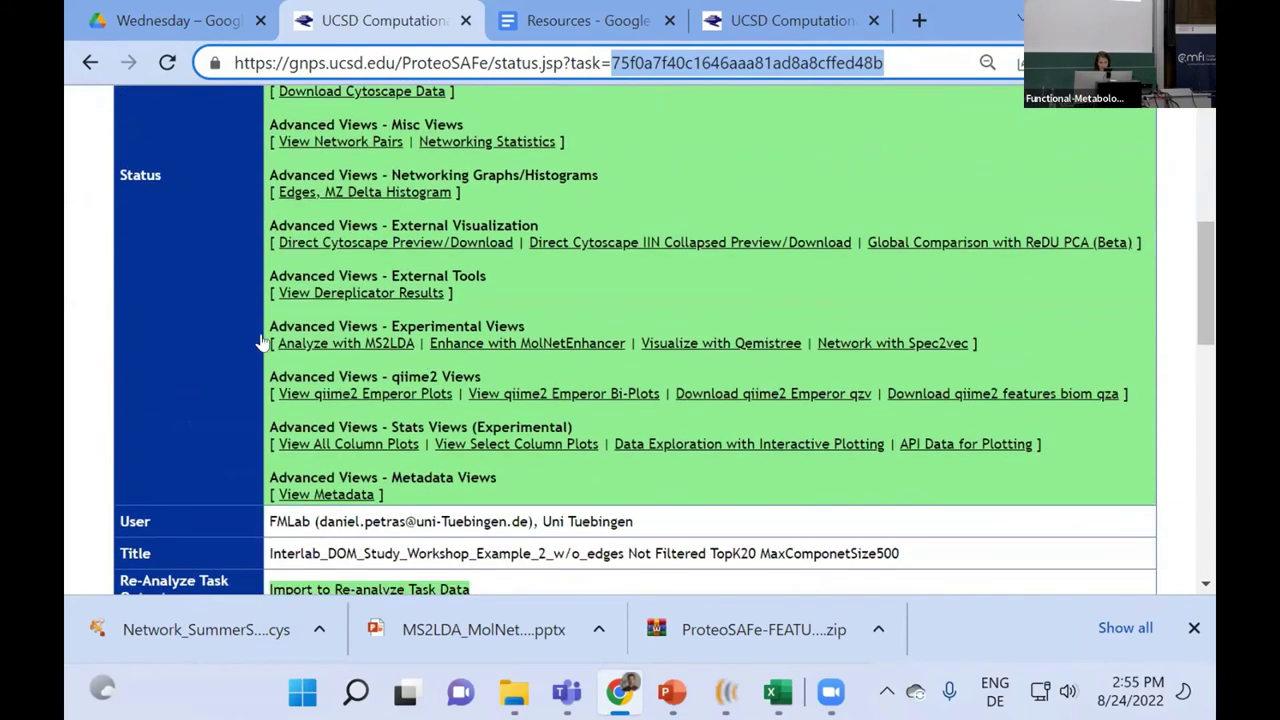
pyautogui.click(532, 343)
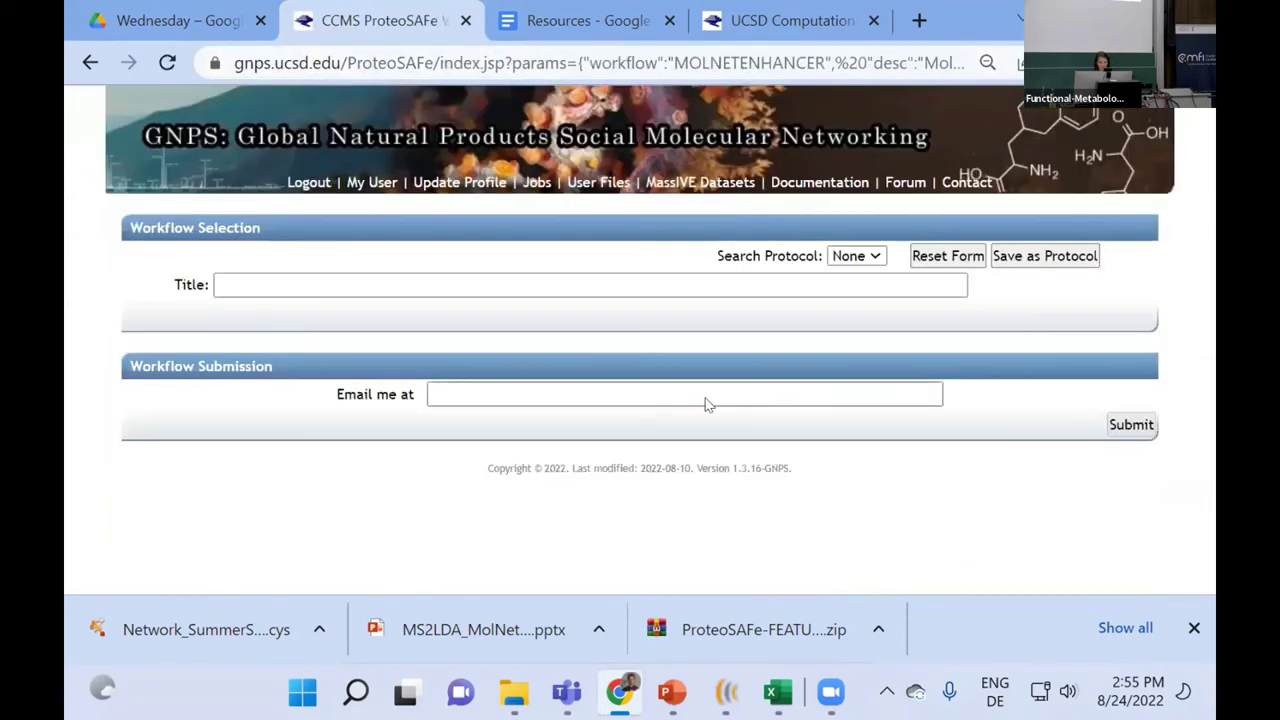
pyautogui.moveTo(812, 280); pyautogui.dragTo(66, 307)
pyautogui.write('D')
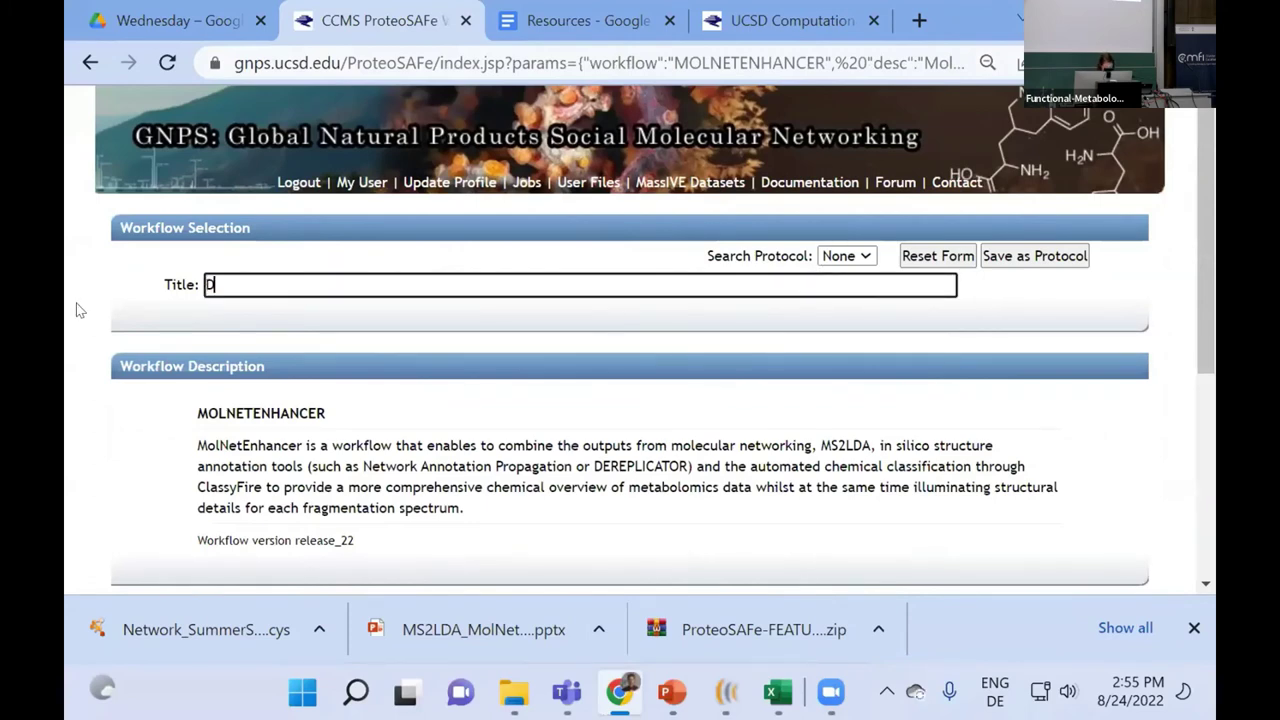
pyautogui.write('om_')
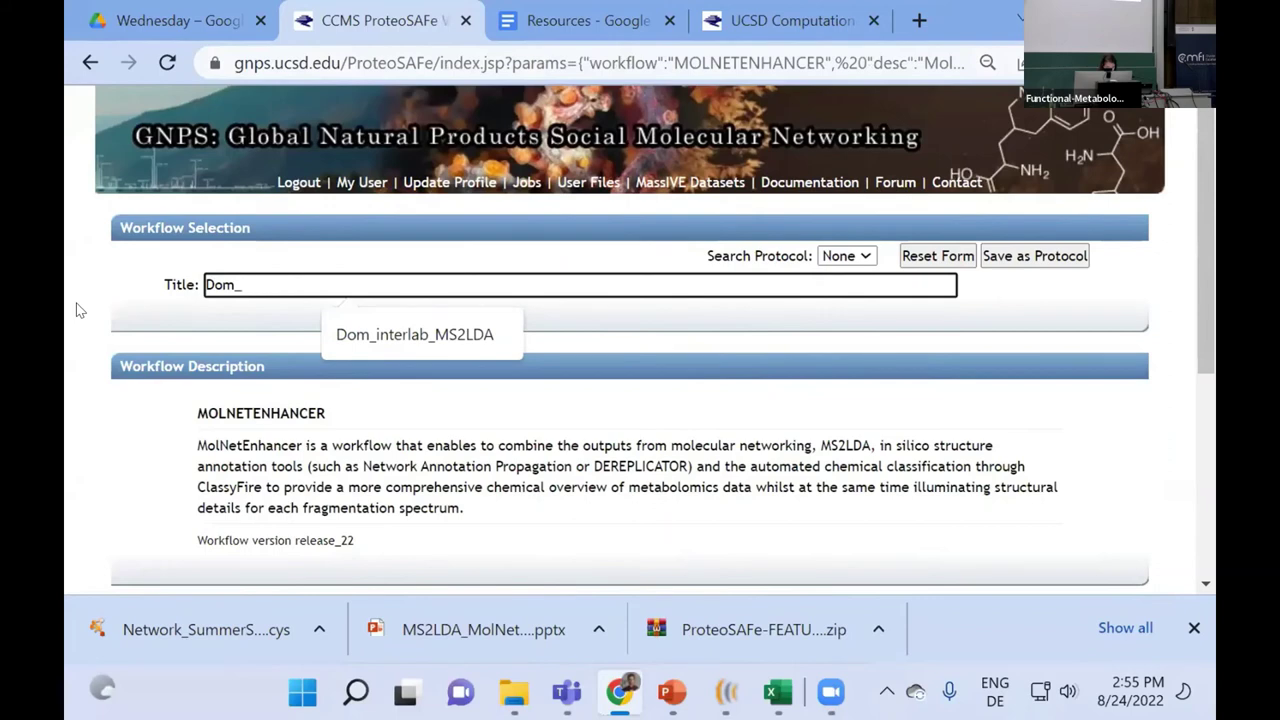
pyautogui.write('interlab')
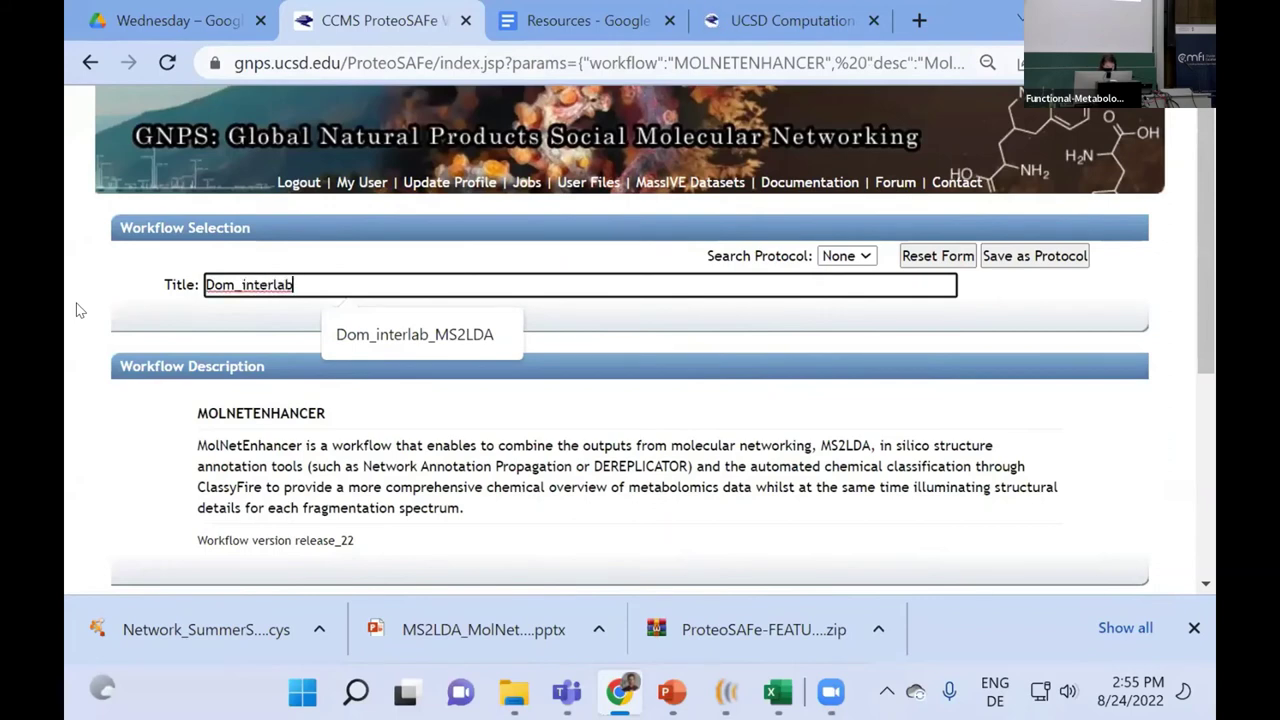
pyautogui.write('_')
pyautogui.write('M')
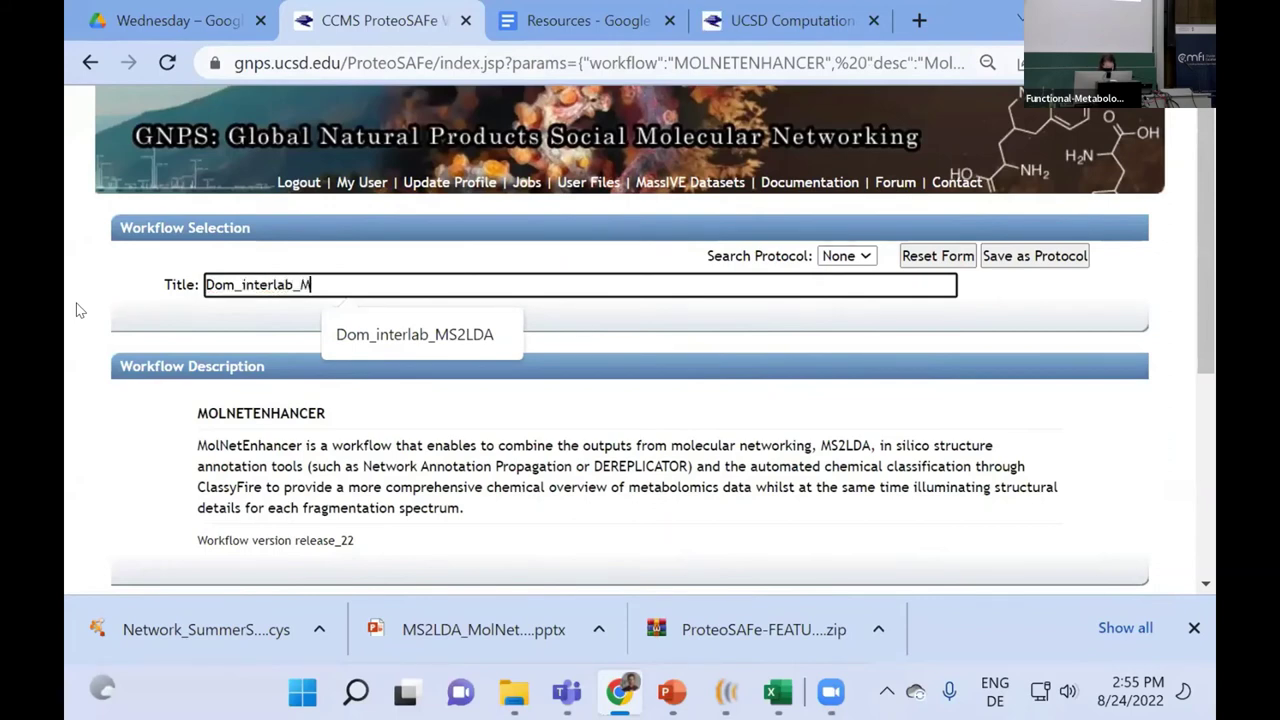
pyautogui.write('olNetEnhancer')
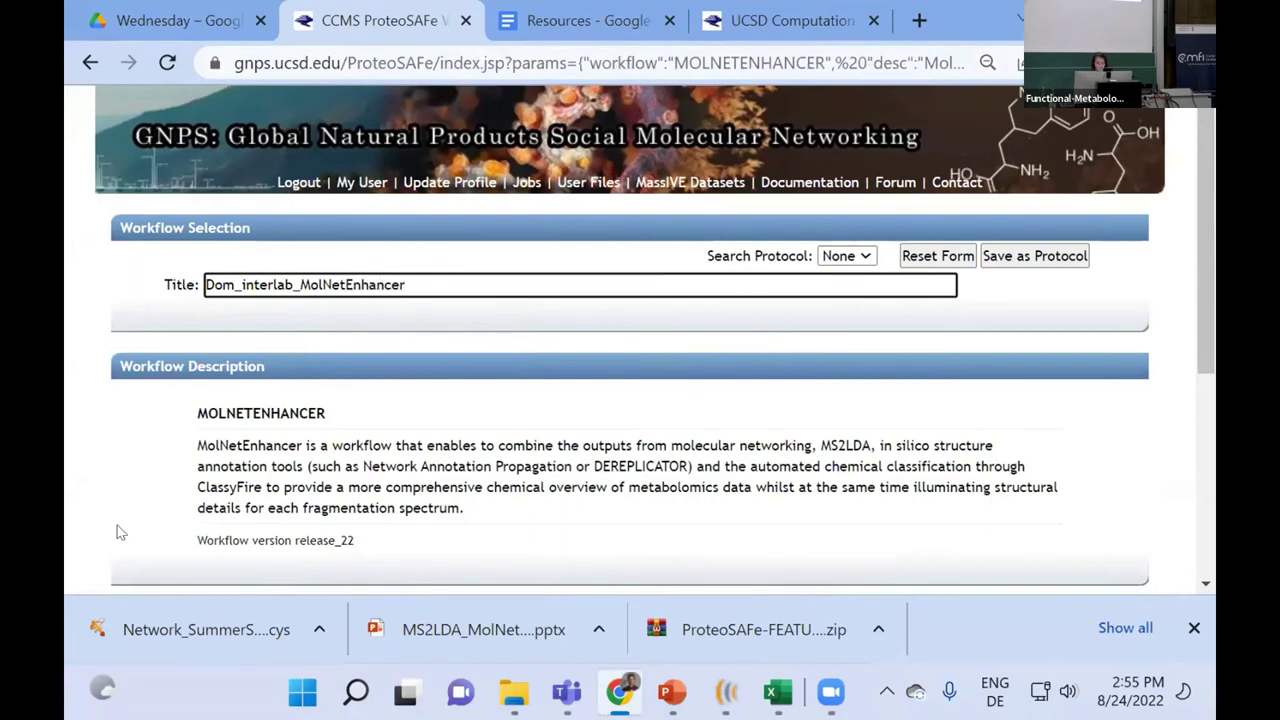
# Step: Check the prefilled GNPS task ID and the empty NAP ID field, then go to the NAP job
pyautogui.scroll(-4, 411, 471)
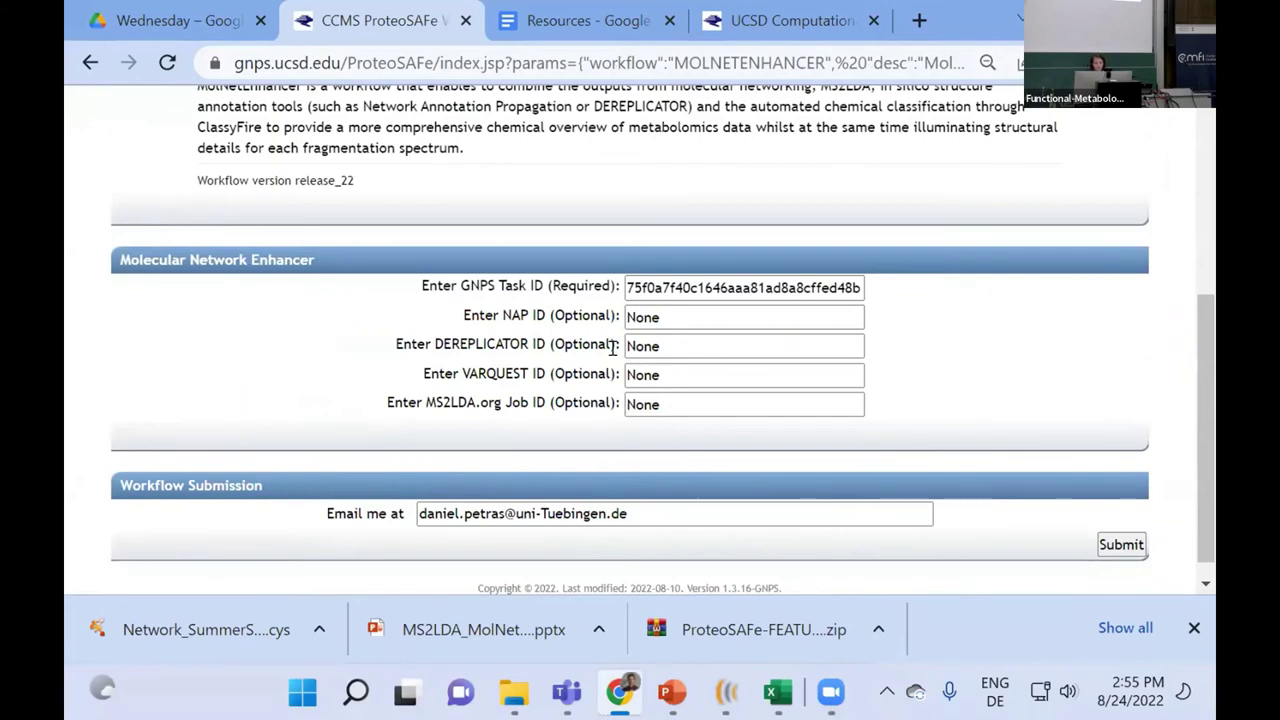
pyautogui.moveTo(460, 287); pyautogui.dragTo(597, 280)
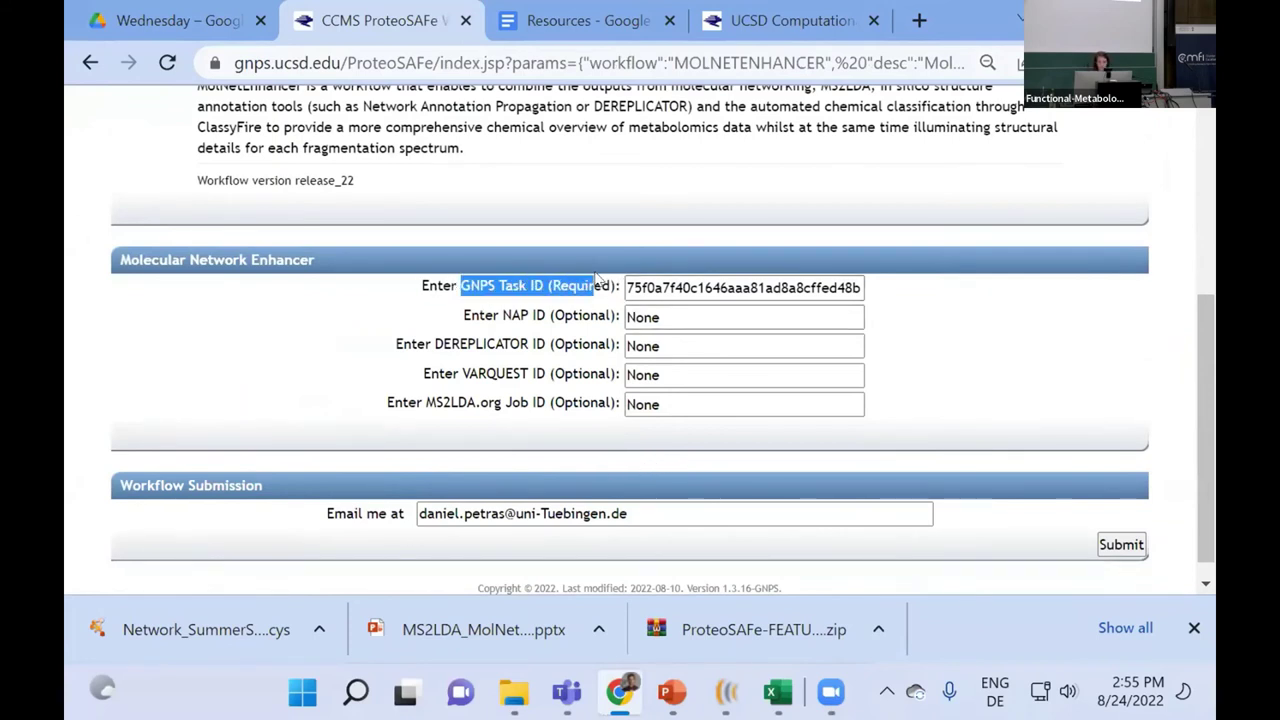
pyautogui.click(685, 287)
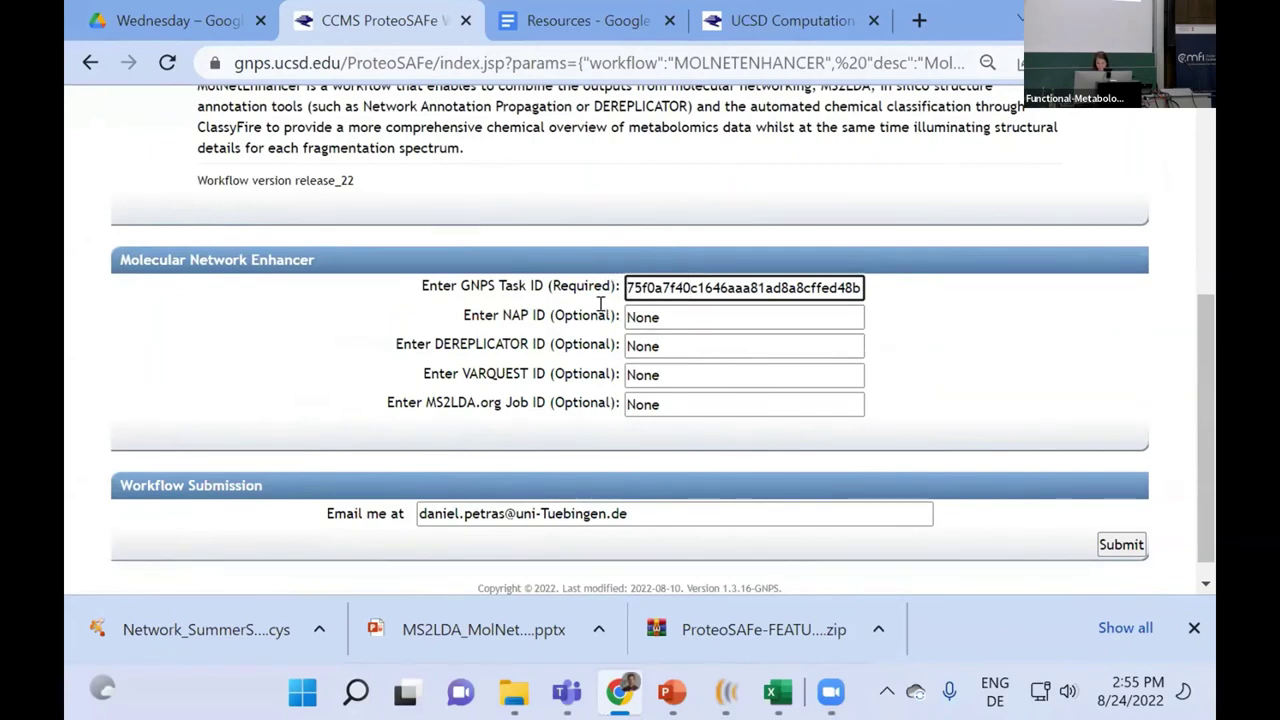
pyautogui.moveTo(464, 314); pyautogui.dragTo(540, 316)
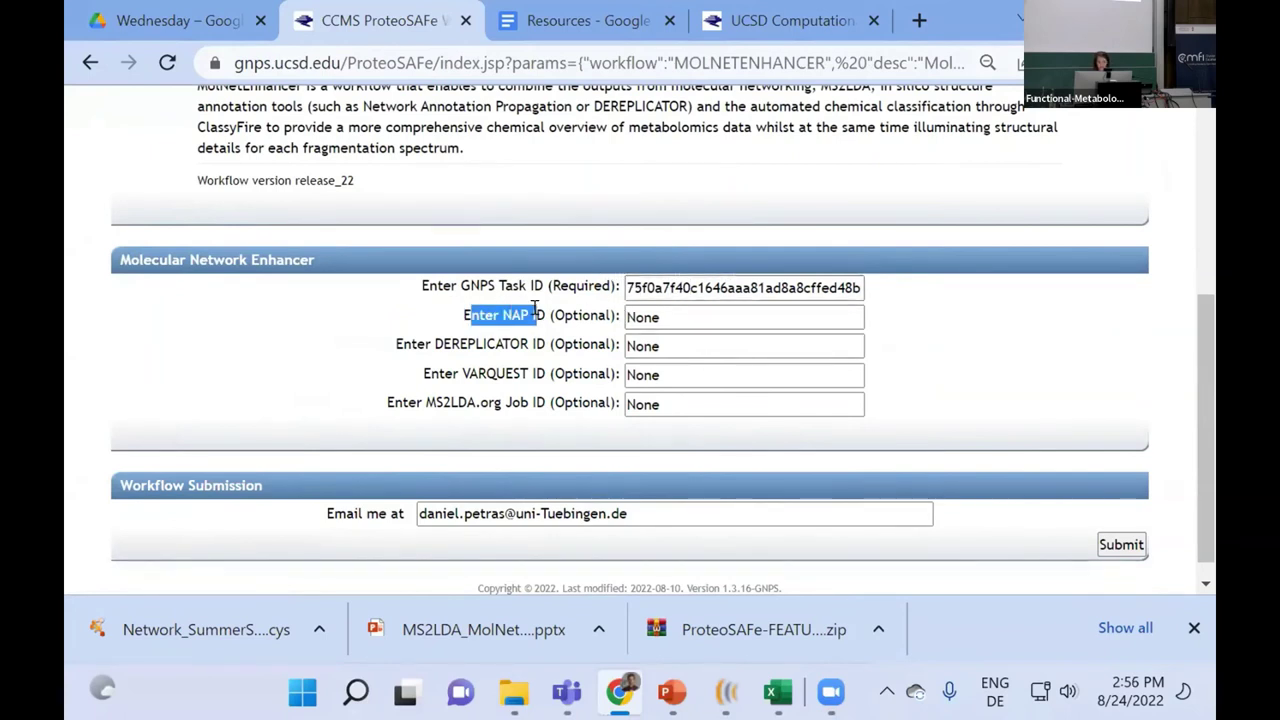
pyautogui.click(686, 320)
pyautogui.click(760, 20)
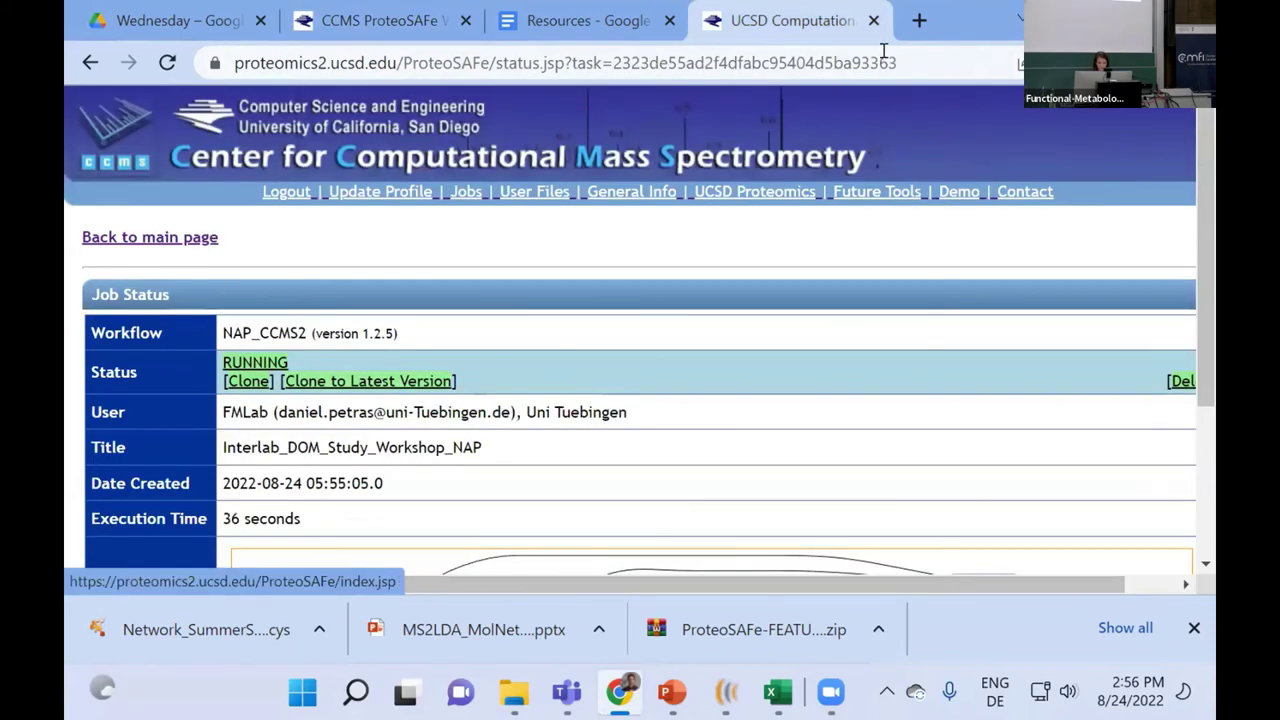
# Step: Copy the running NAP job's task ID from the address bar
pyautogui.moveTo(612, 62); pyautogui.dragTo(906, 50)
pyautogui.hotkey('ctrl', 'c')
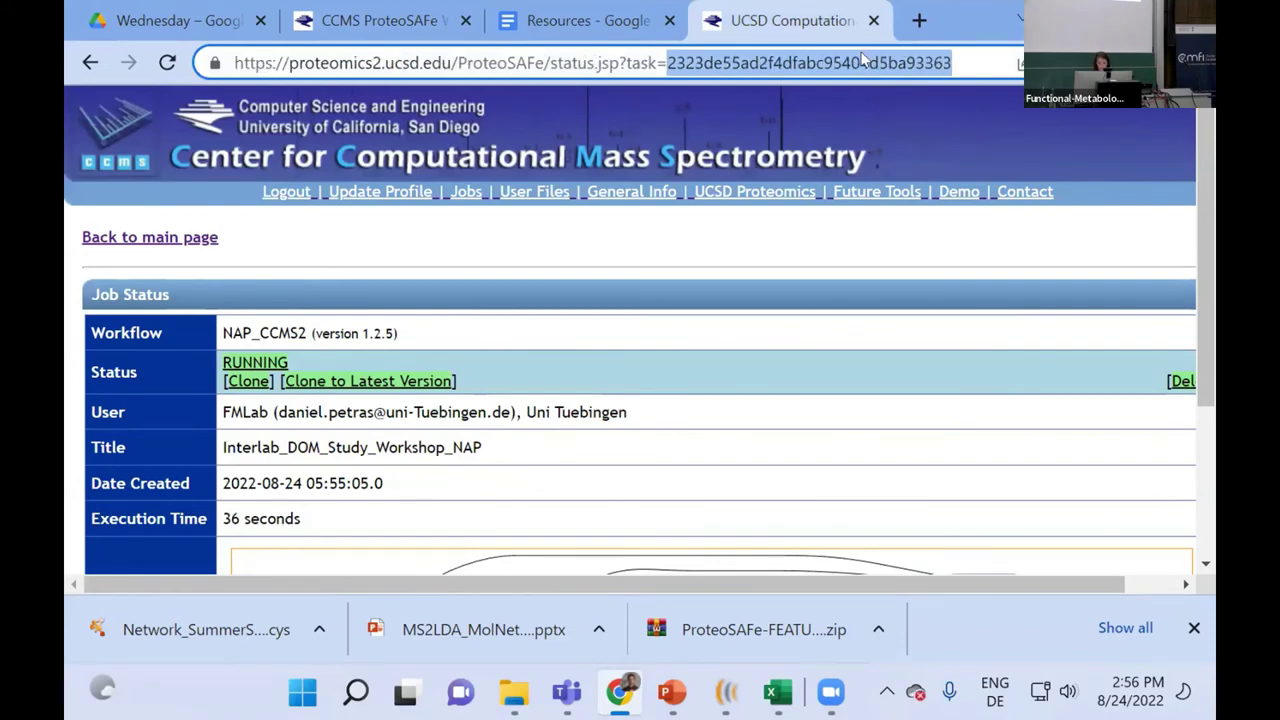
pyautogui.rightClick(864, 66)
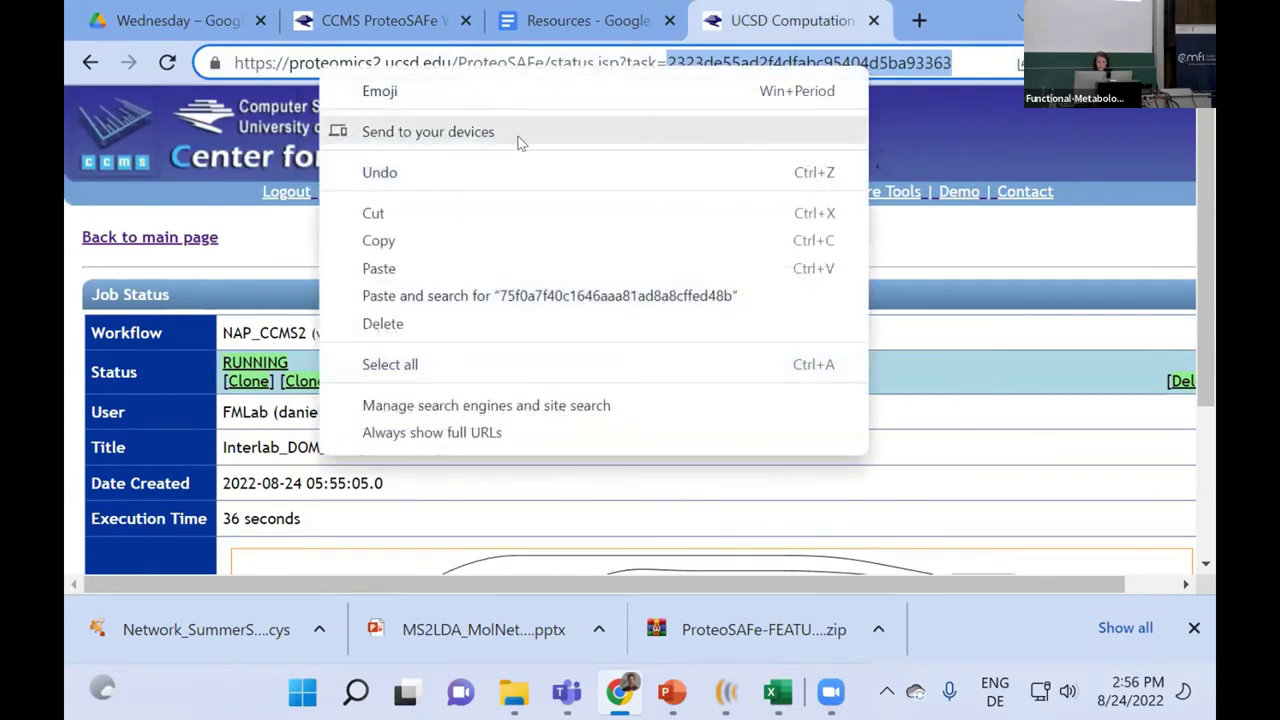
pyautogui.click(429, 240)
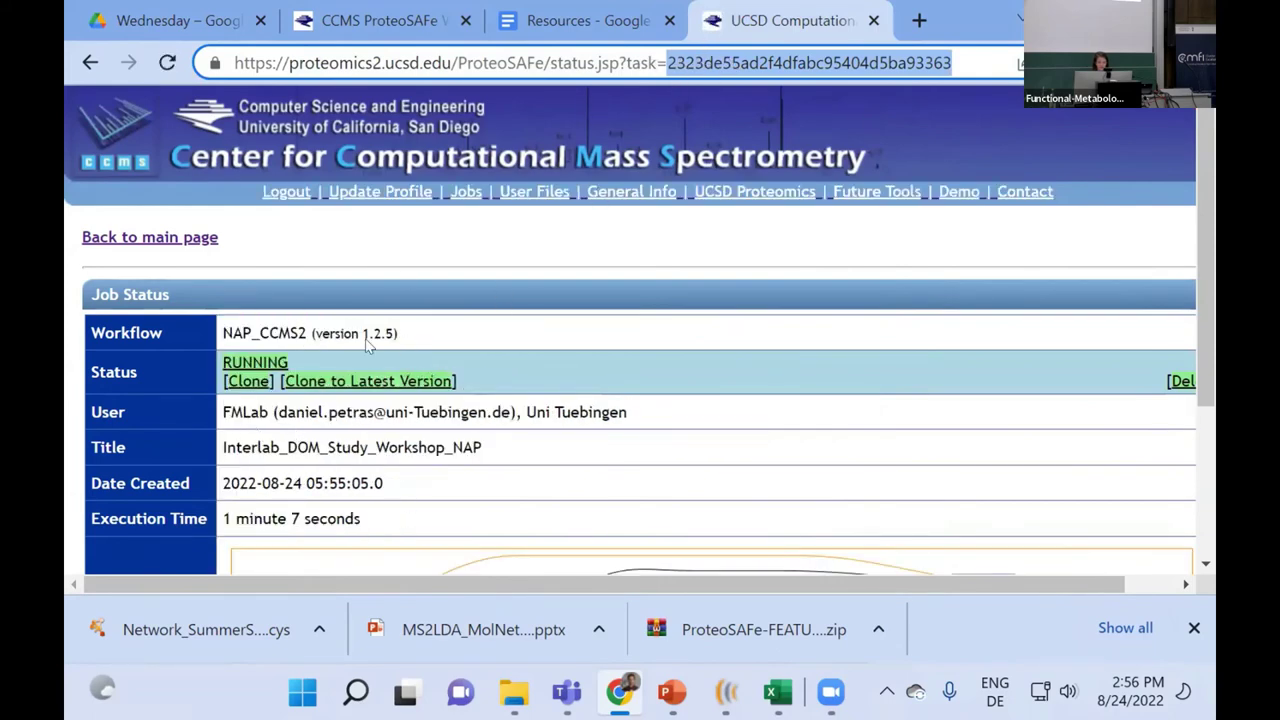
# Step: Paste the NAP task ID into the MolNetEnhancer form's NAP ID field
pyautogui.click(379, 22)
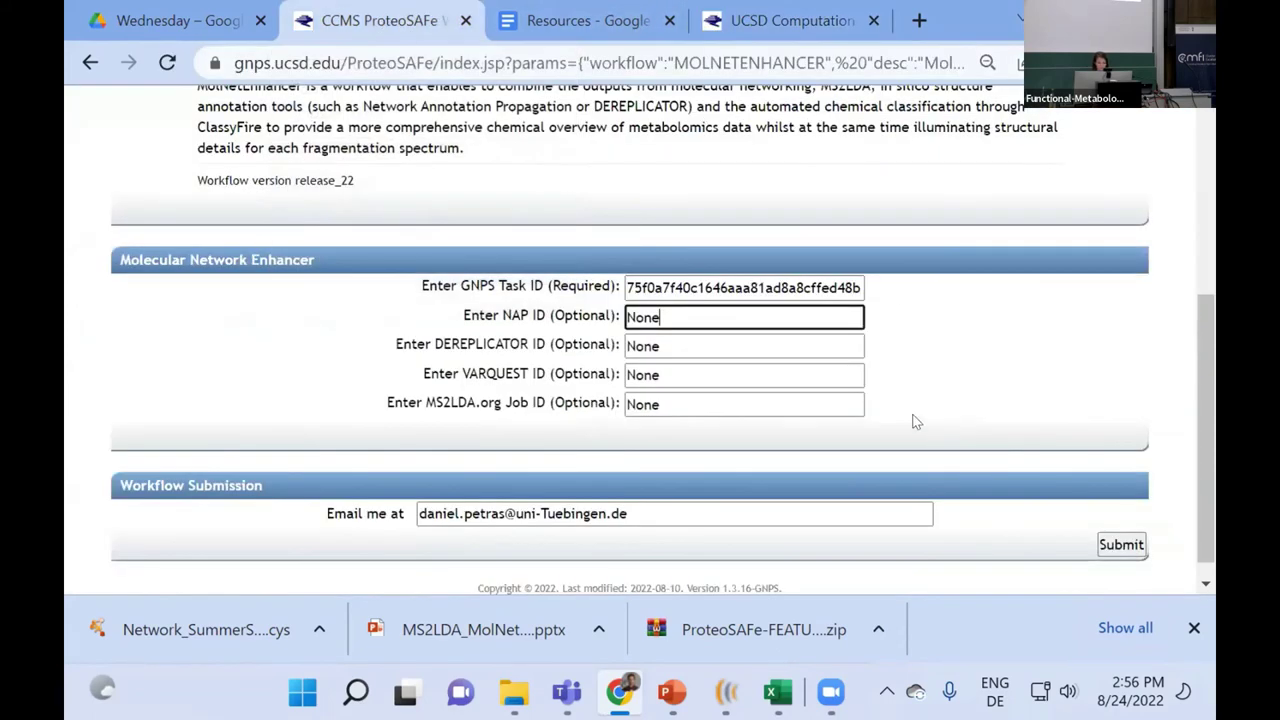
pyautogui.moveTo(677, 313); pyautogui.dragTo(579, 313)
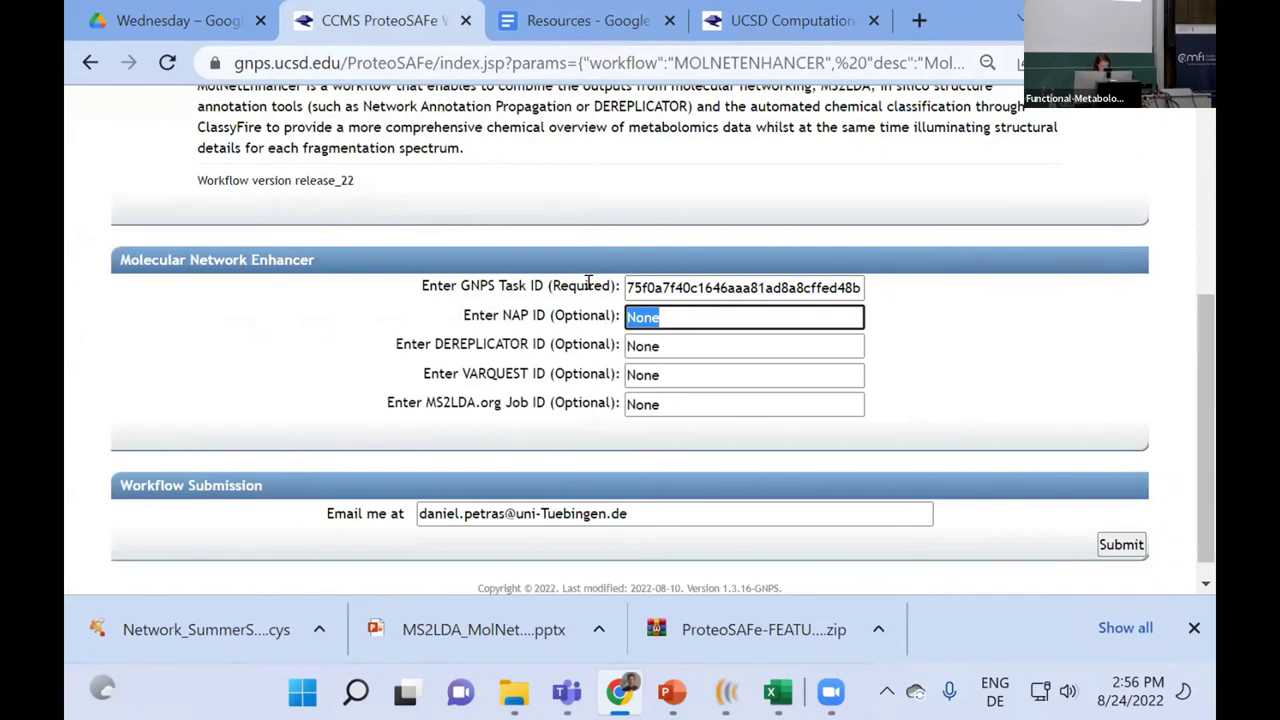
pyautogui.rightClick(672, 318)
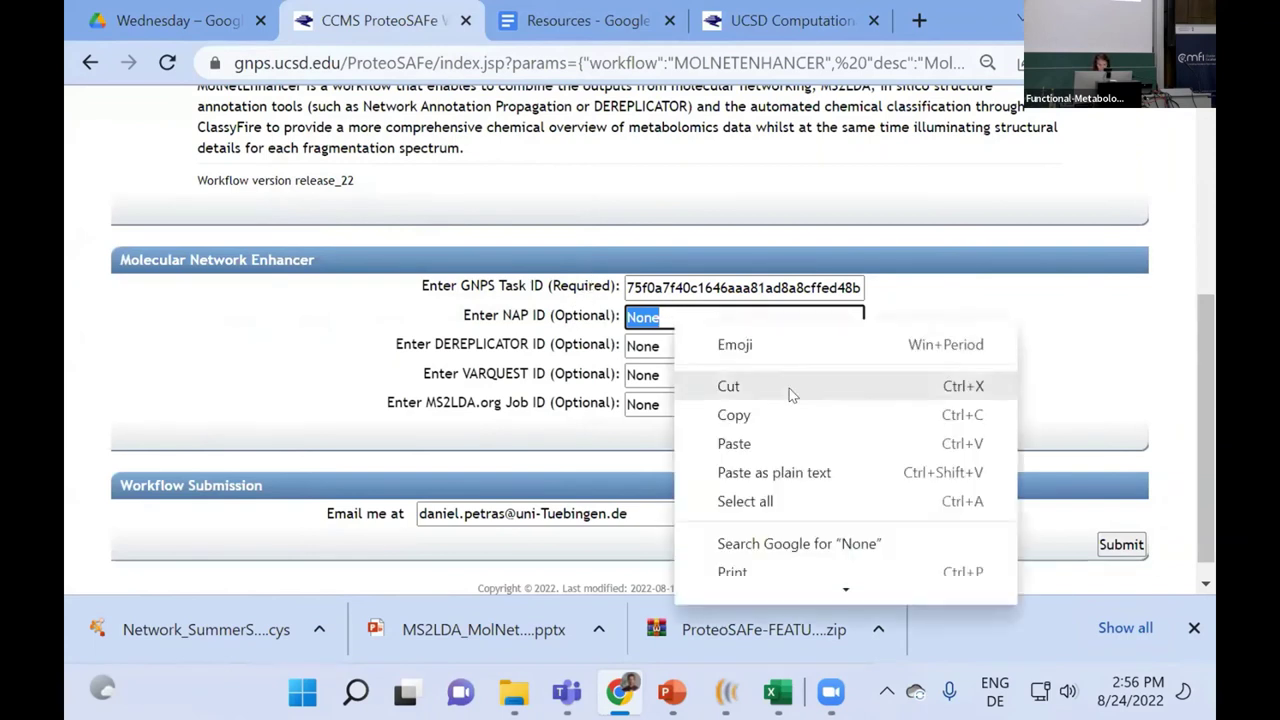
pyautogui.click(787, 446)
pyautogui.click(712, 348)
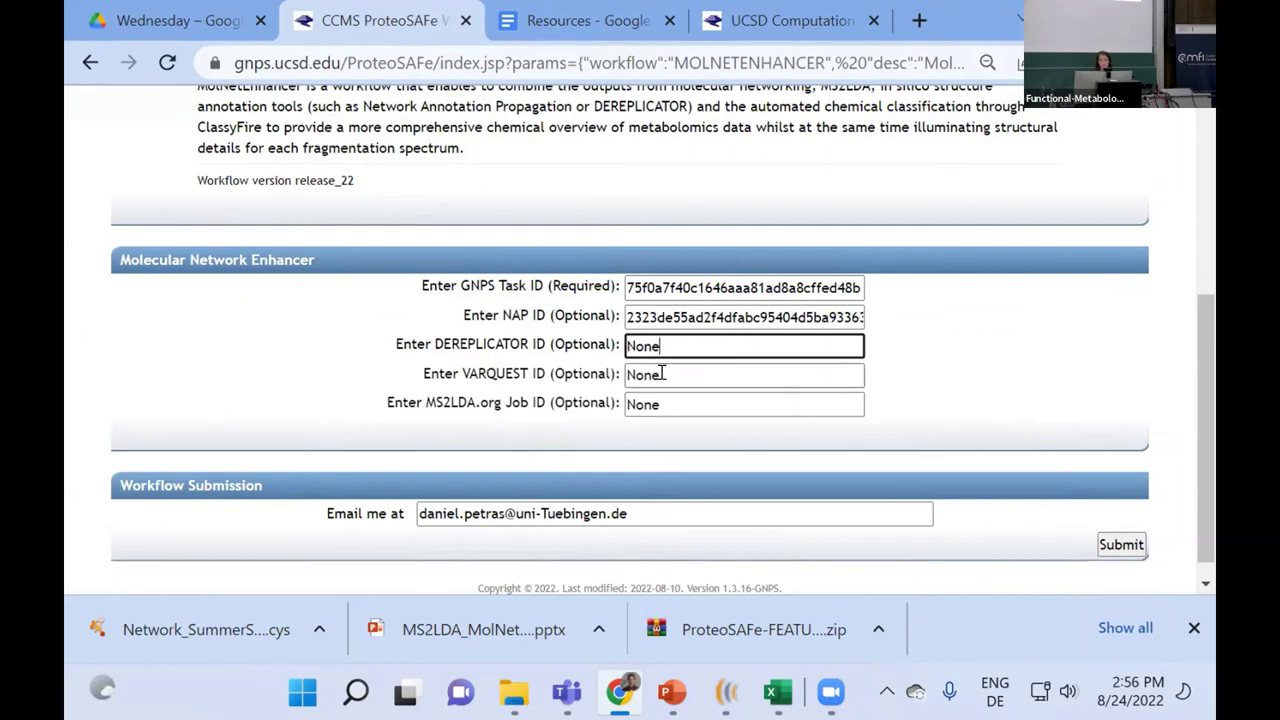
# Step: Leave DEREPLICATOR, VARQUEST and MS2LDA.org Job IDs as None and submit the MolNetEnhancer job
pyautogui.scroll(-1, 665, 385)
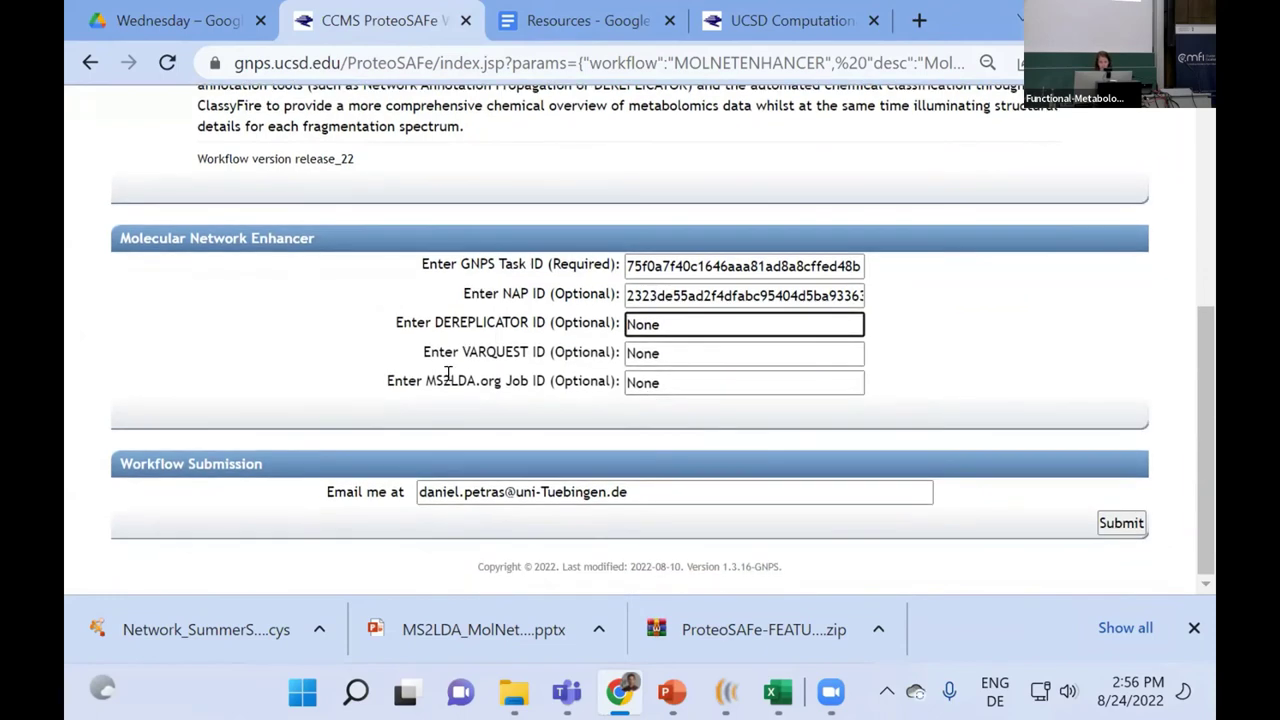
pyautogui.moveTo(415, 378); pyautogui.dragTo(549, 373)
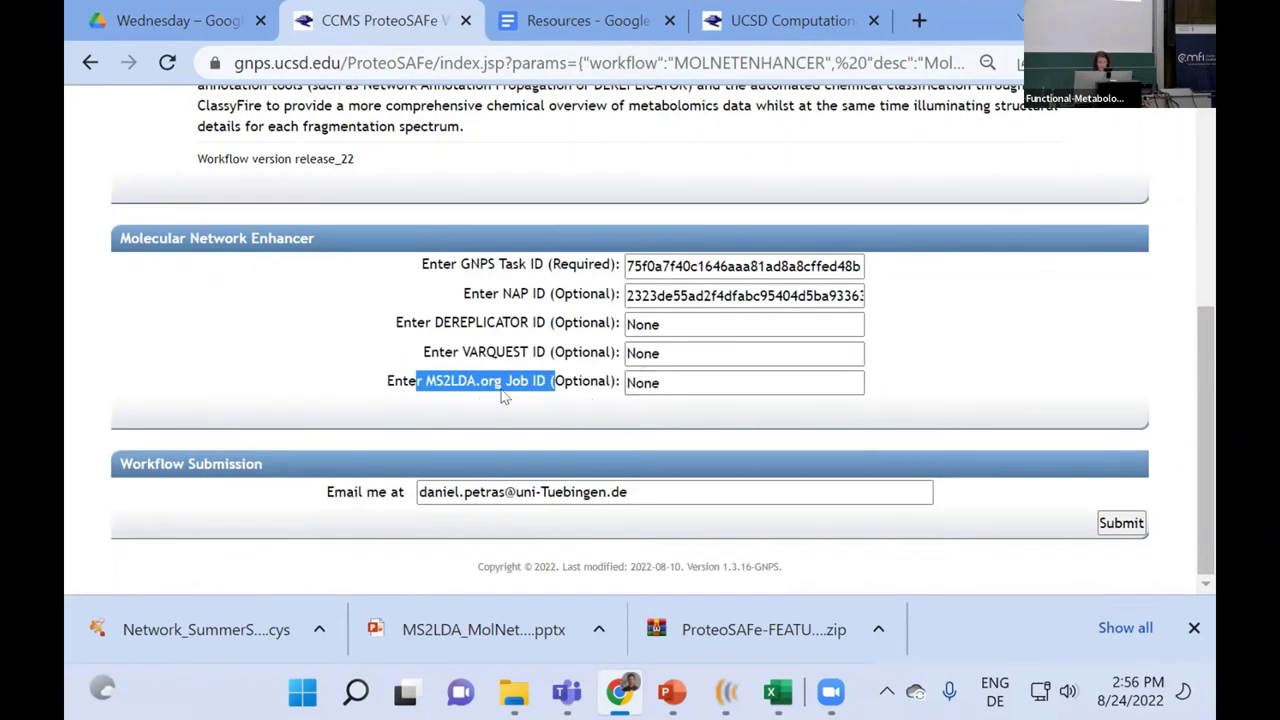
pyautogui.click(560, 374)
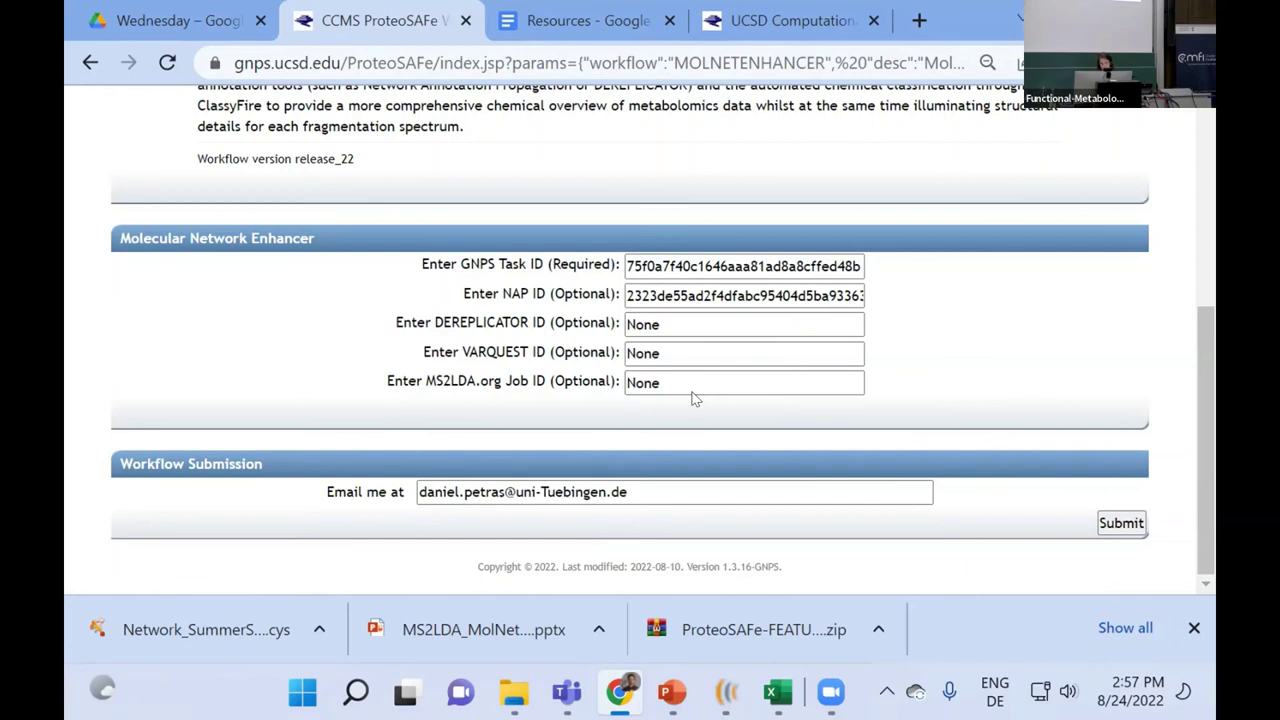
pyautogui.click(1117, 530)
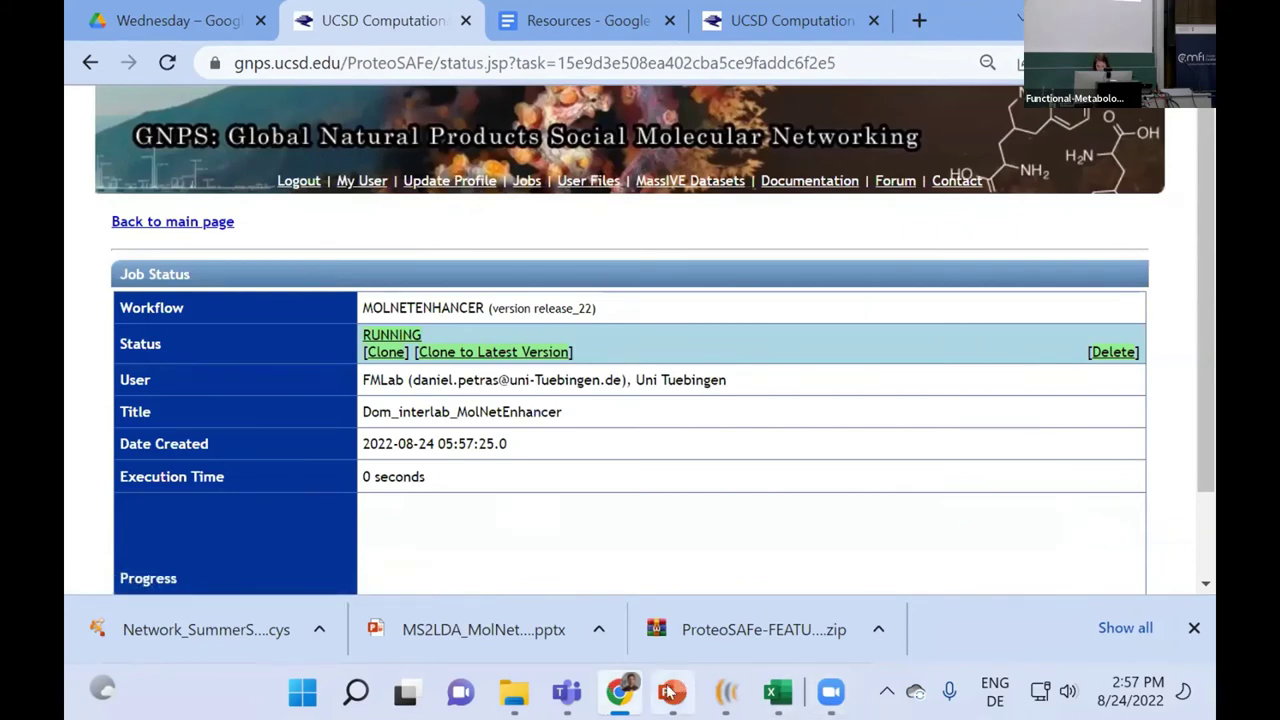
# Step: Wait for the Dom_interlab_MolNetEnhancer status page to show MOLNETENHANCER as RUNNING
pyautogui.moveTo(612, 686)
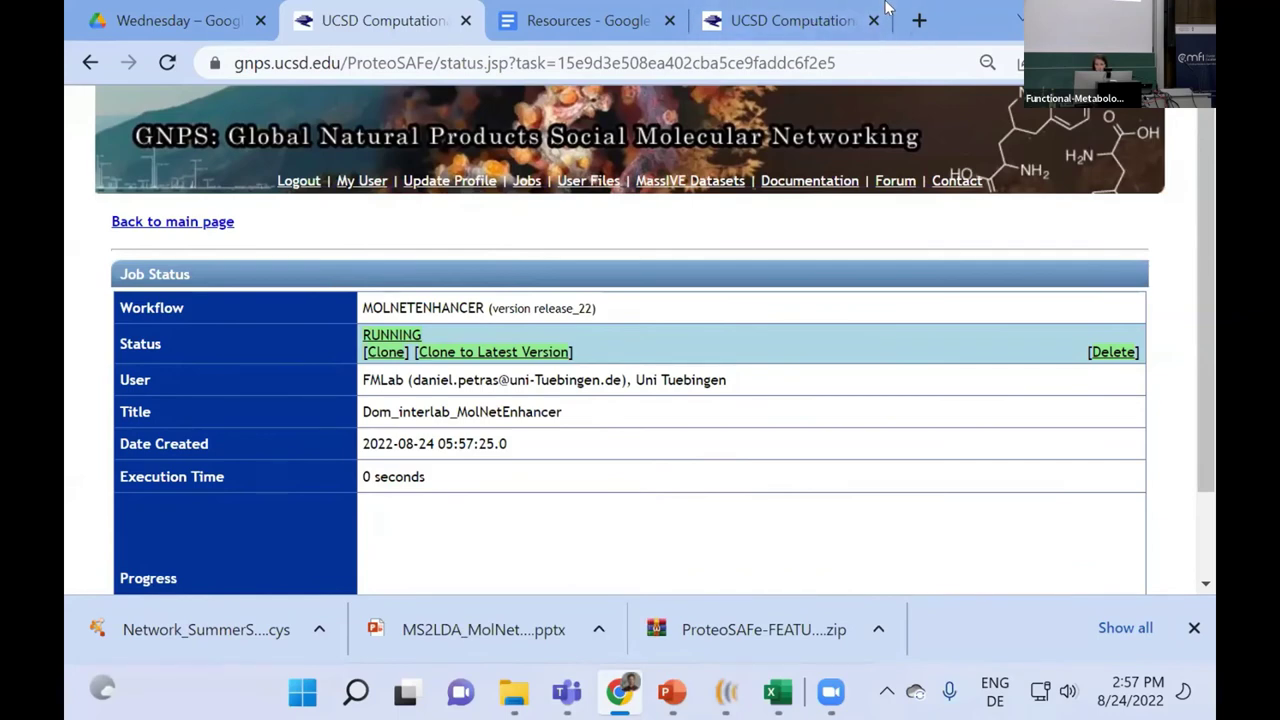
# Step: From the MolNetEnhancer folder, load Network_SummerSchool.cys into Cytoscape with its MS2LDA_MOTIFDB network
pyautogui.hotkey('alt', 'Tab')
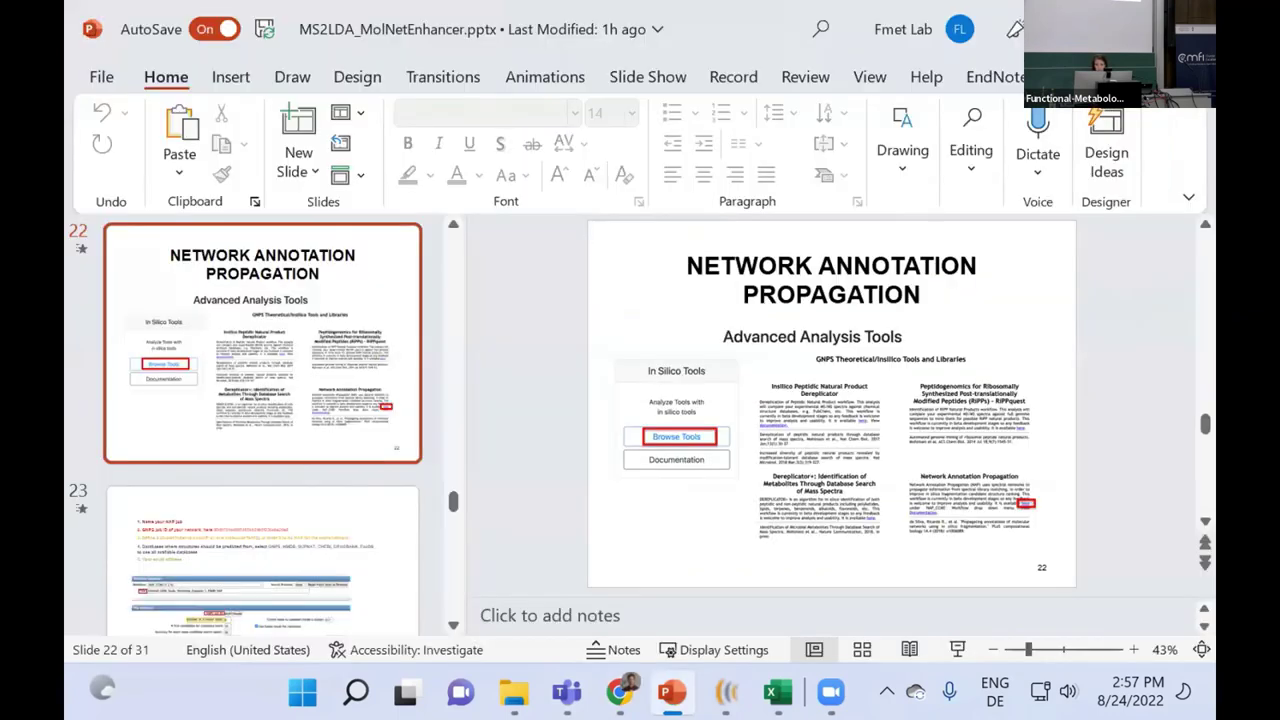
pyautogui.hotkey('alt', 'Tab')
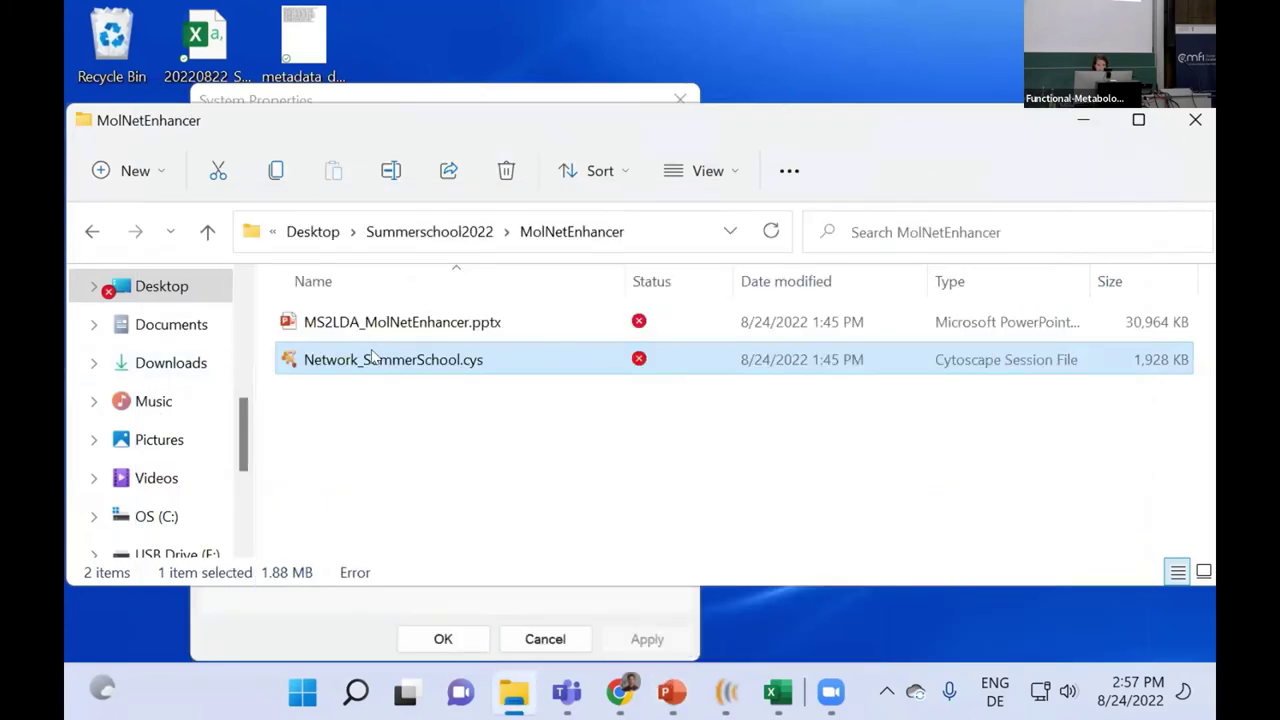
pyautogui.doubleClick(372, 358)
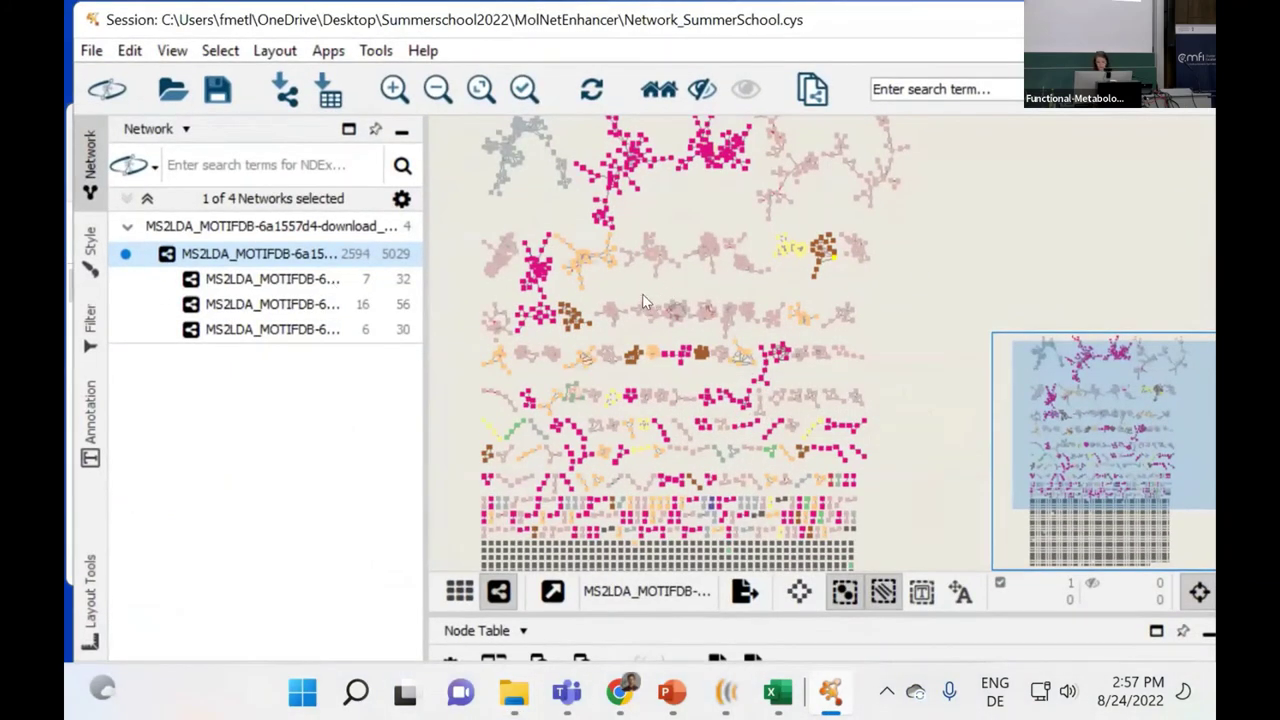
# Step: In the Style panel, expand the node Fill Color mapping and list the CF_ columns available to colour by
pyautogui.click(90, 240)
pyautogui.scroll(-3, 366, 425)
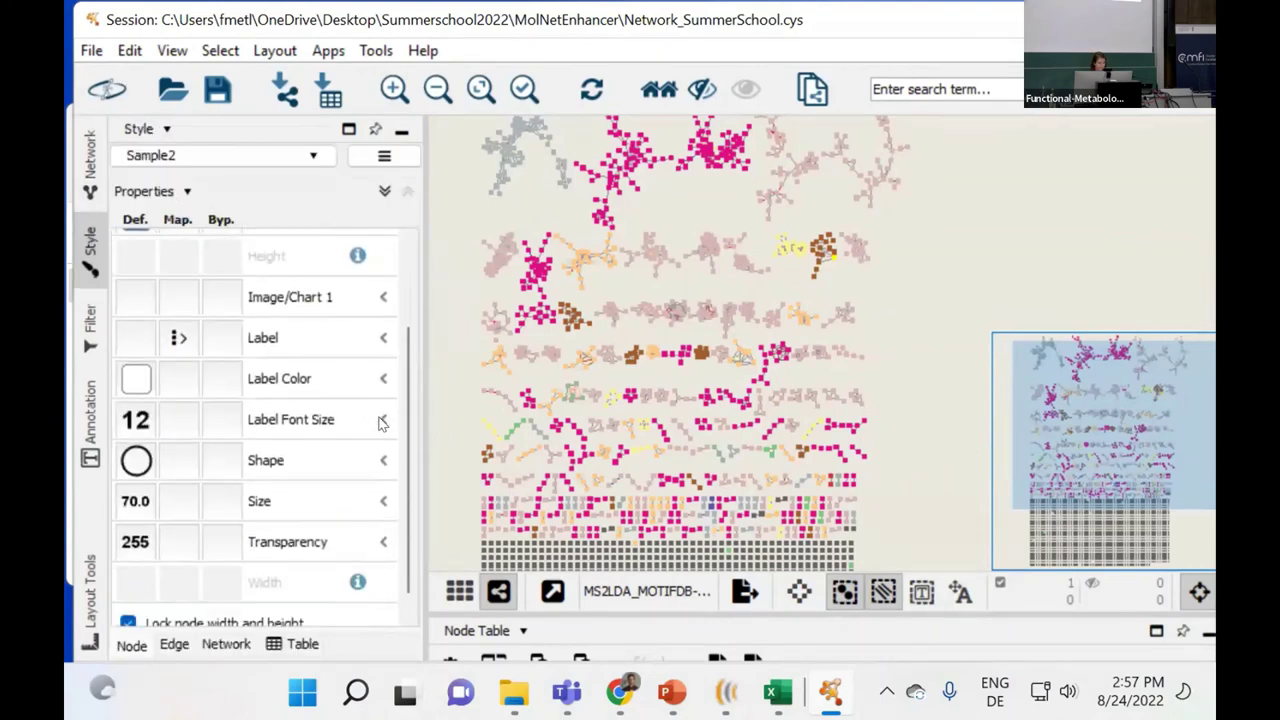
pyautogui.scroll(1, 378, 430)
pyautogui.scroll(-1, 368, 386)
pyautogui.scroll(1, 366, 441)
pyautogui.click(380, 243)
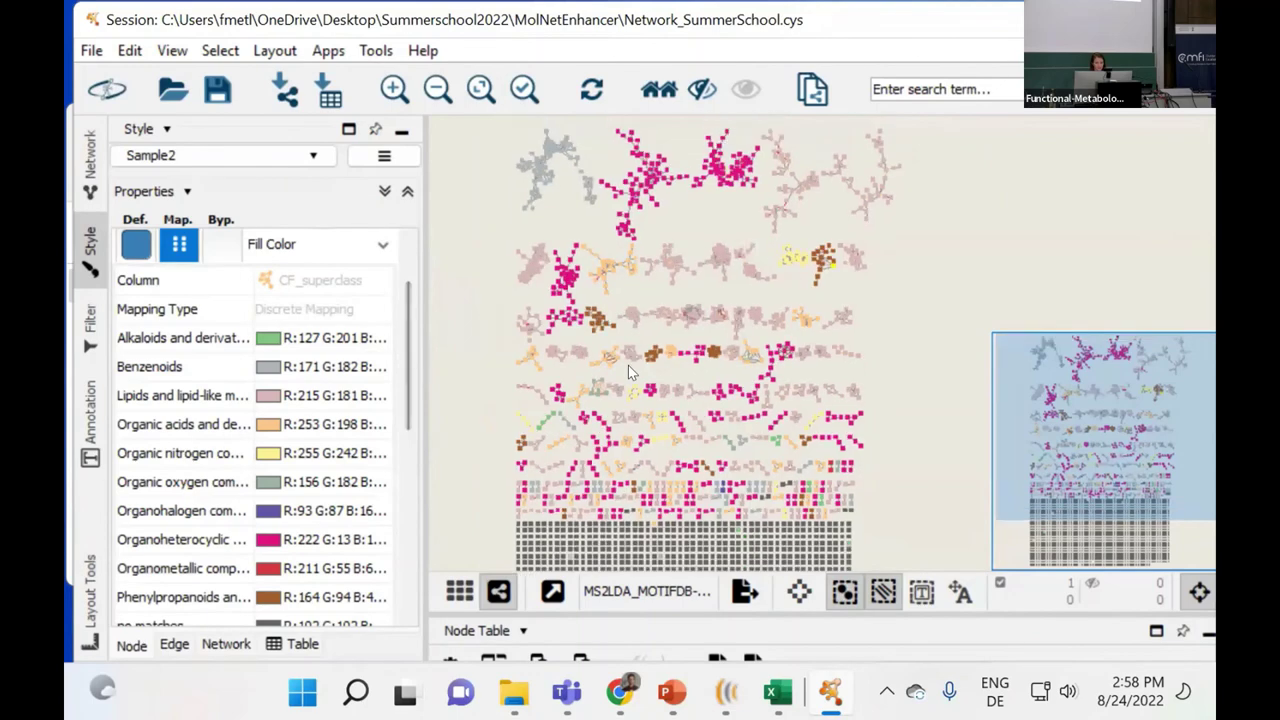
pyautogui.click(335, 278)
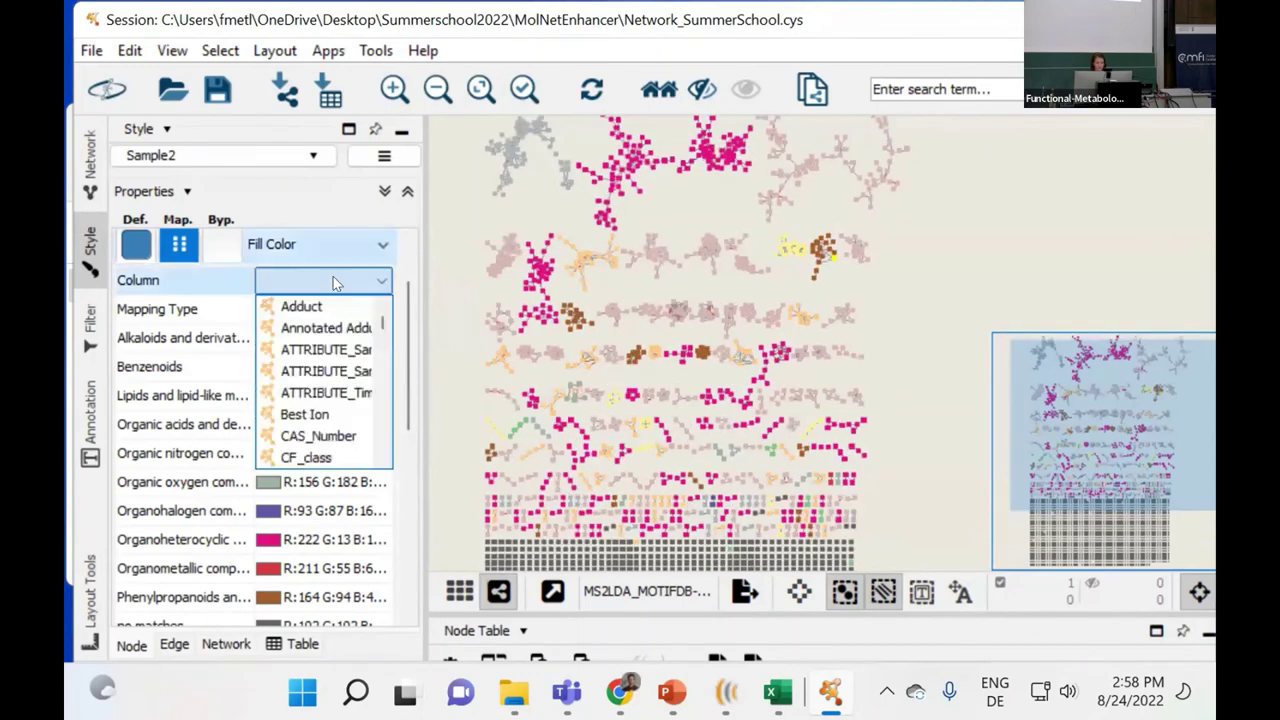
pyautogui.scroll(-4, 330, 405)
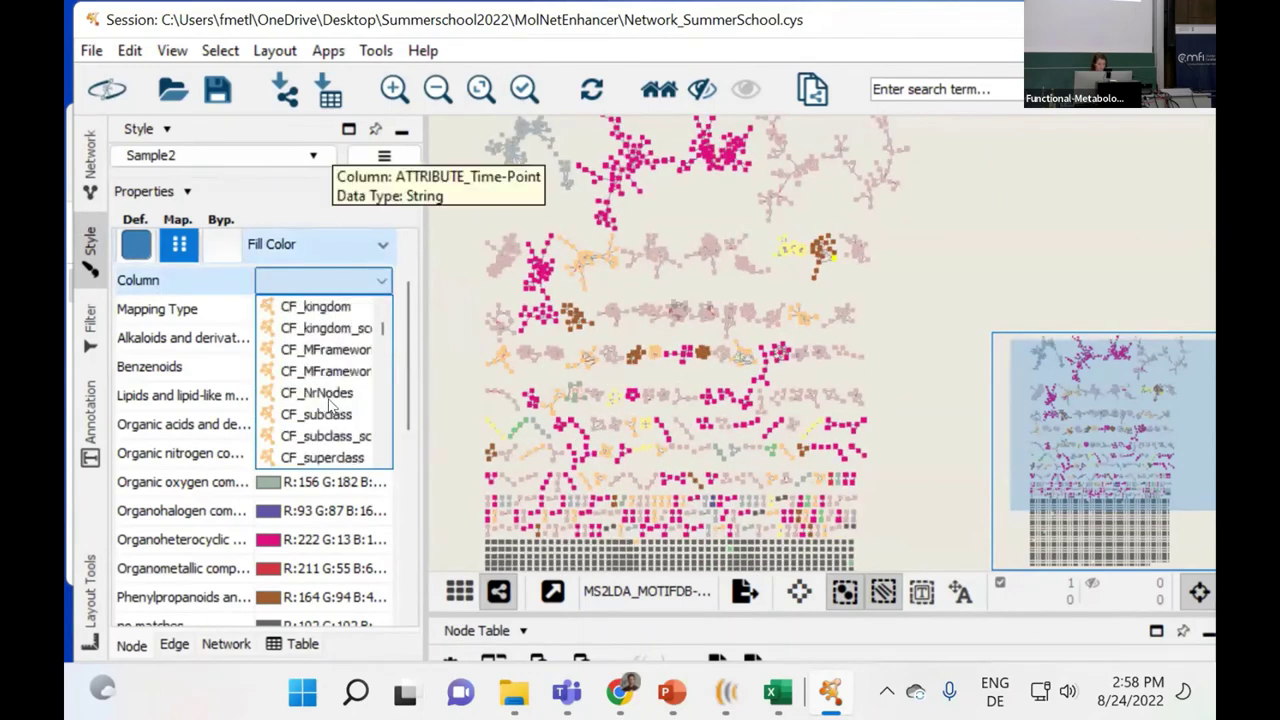
pyautogui.scroll(-1, 347, 405)
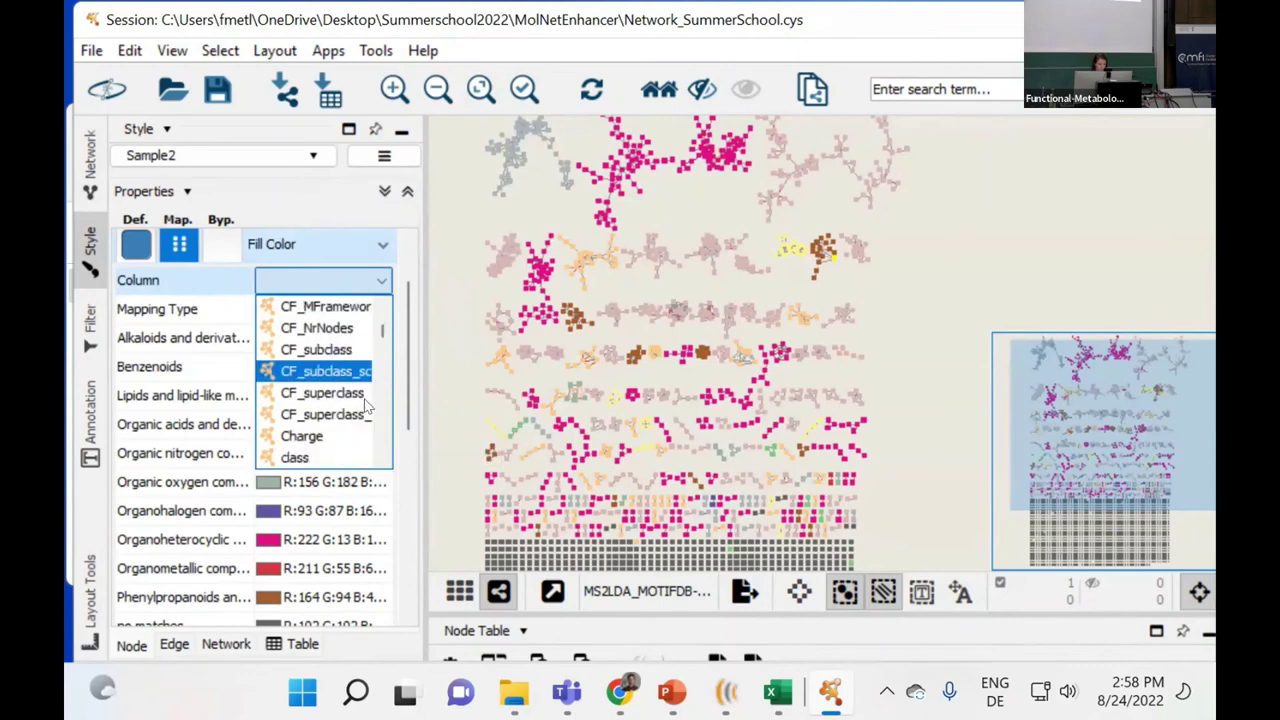
# Step: Map node Fill Color to CF_subclass and give all subclass values ColorBrewer Accents colours
pyautogui.click(338, 350)
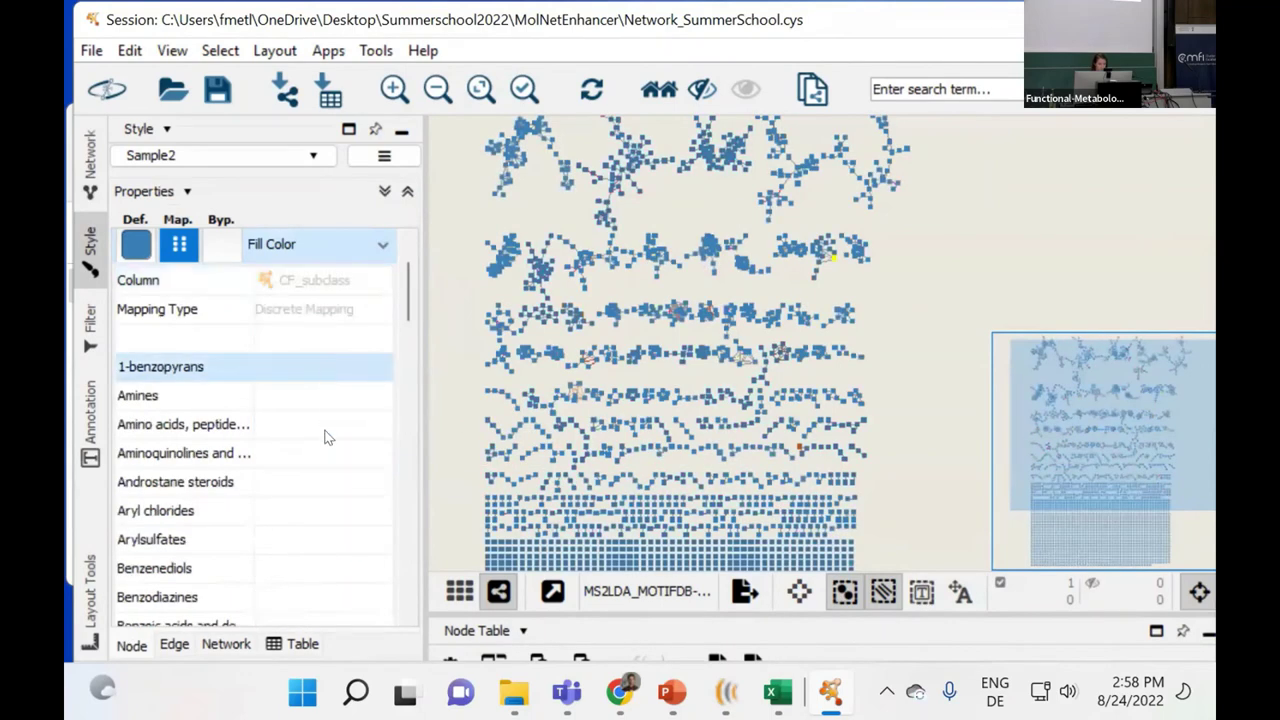
pyautogui.scroll(-4, 328, 413)
pyautogui.scroll(-9, 328, 416)
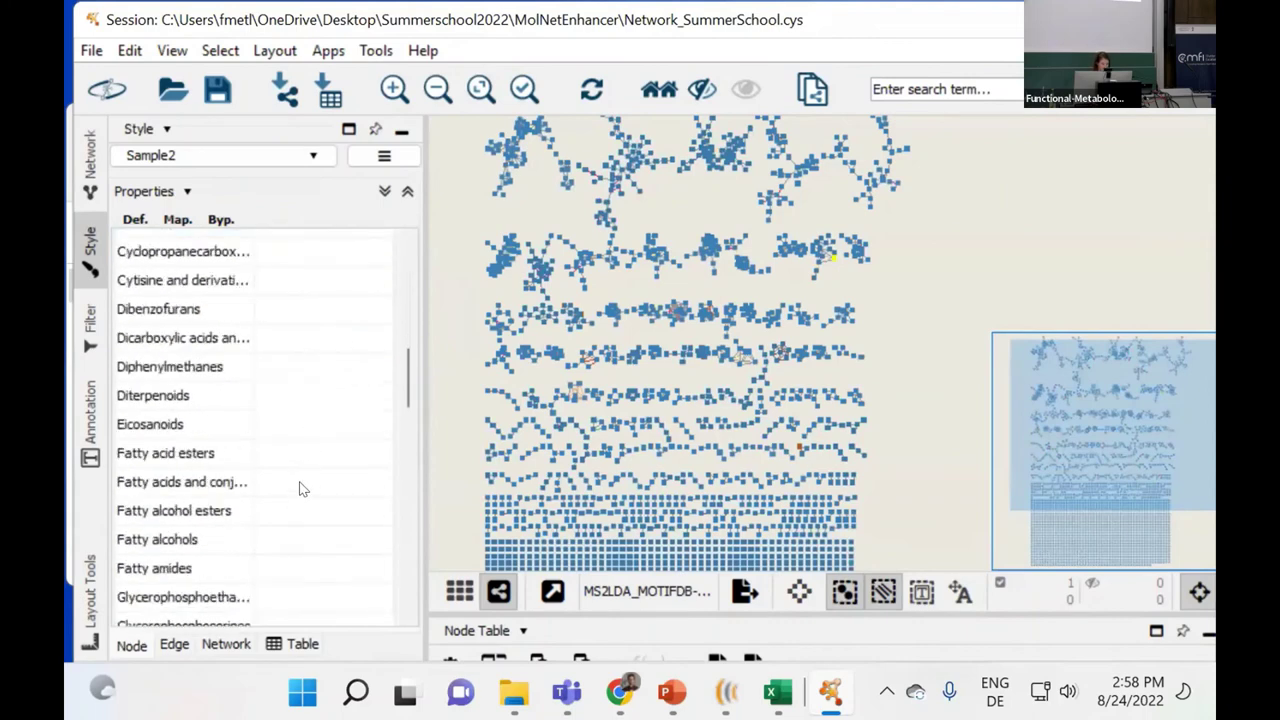
pyautogui.scroll(-5, 308, 483)
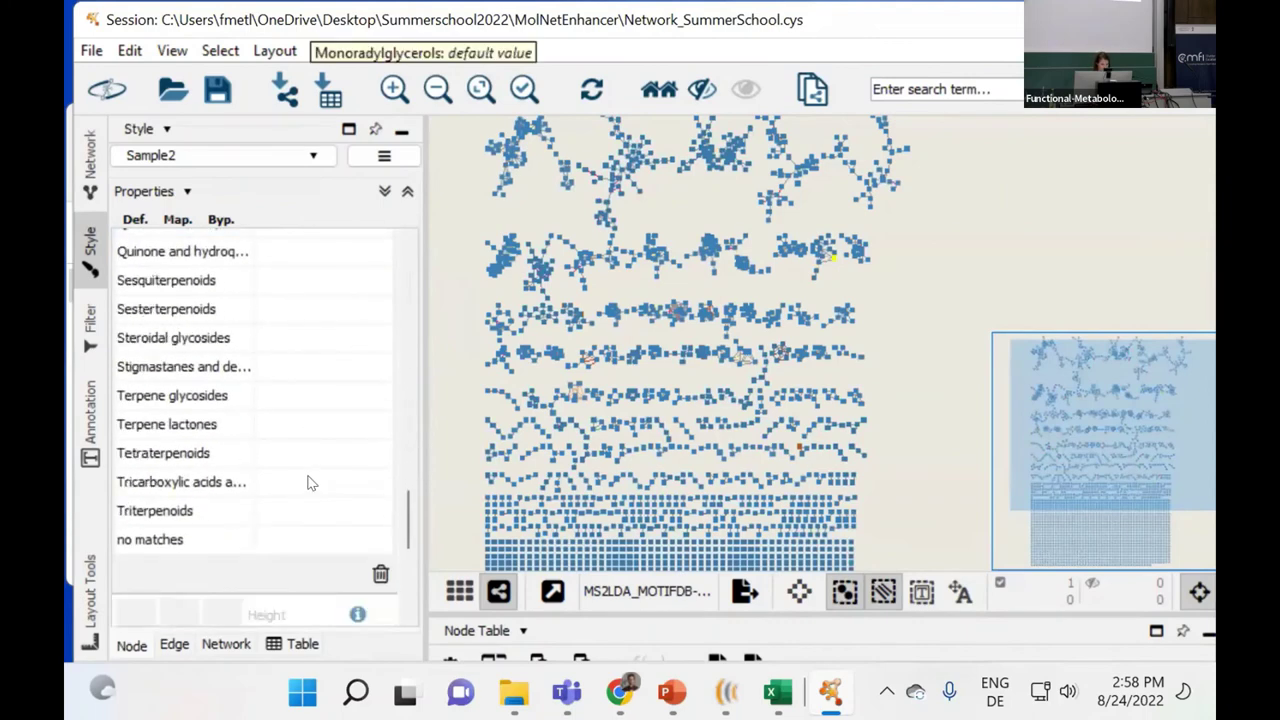
pyautogui.hotkey('ctrl', 'a')
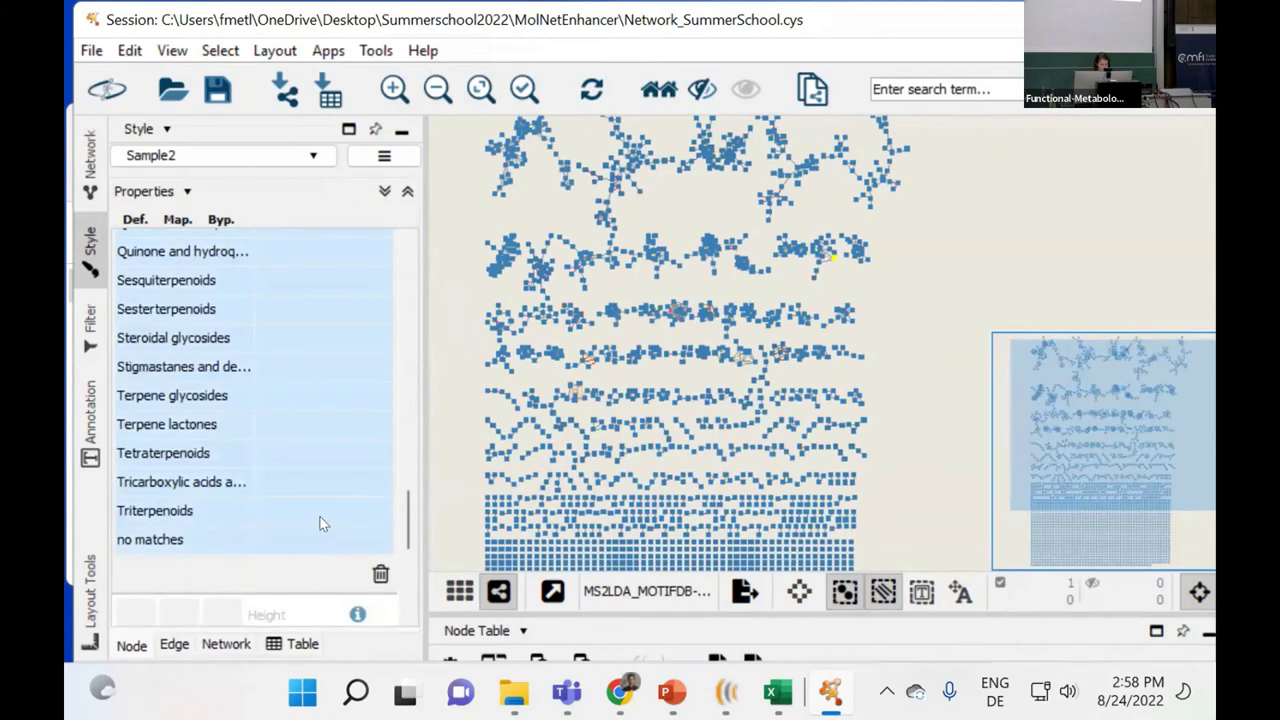
pyautogui.rightClick(316, 522)
pyautogui.moveTo(438, 580)
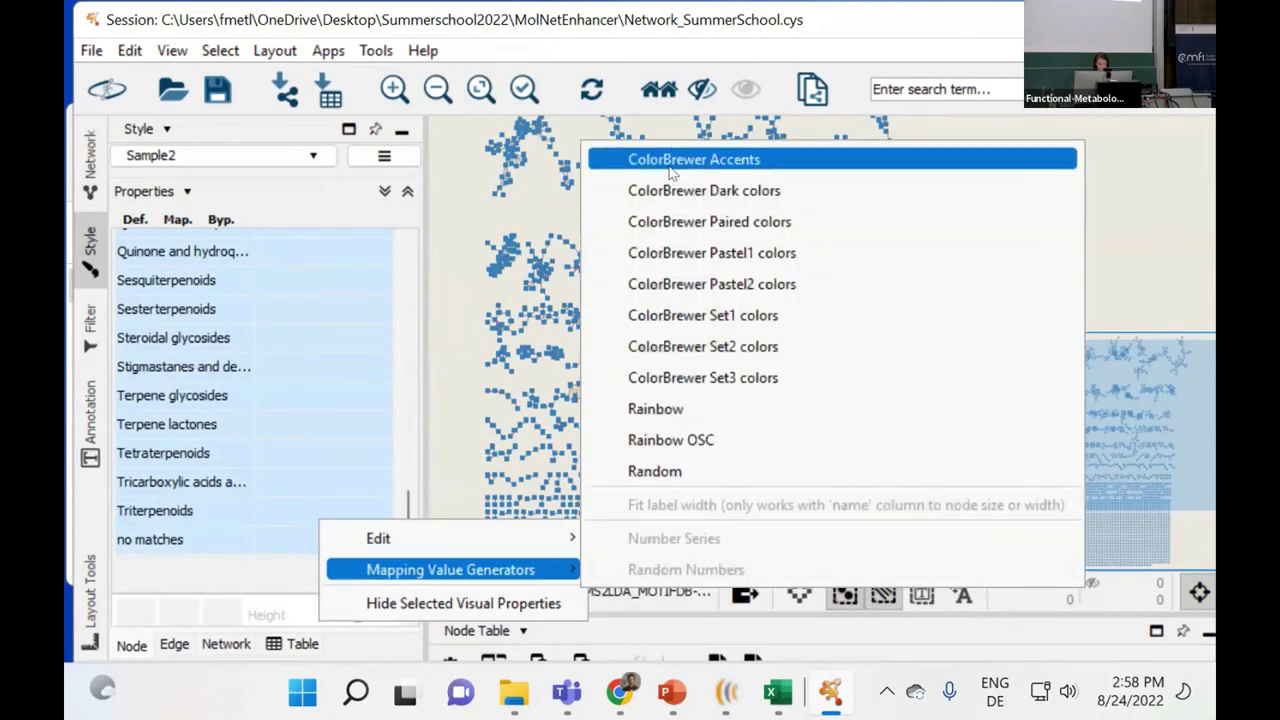
pyautogui.click(672, 164)
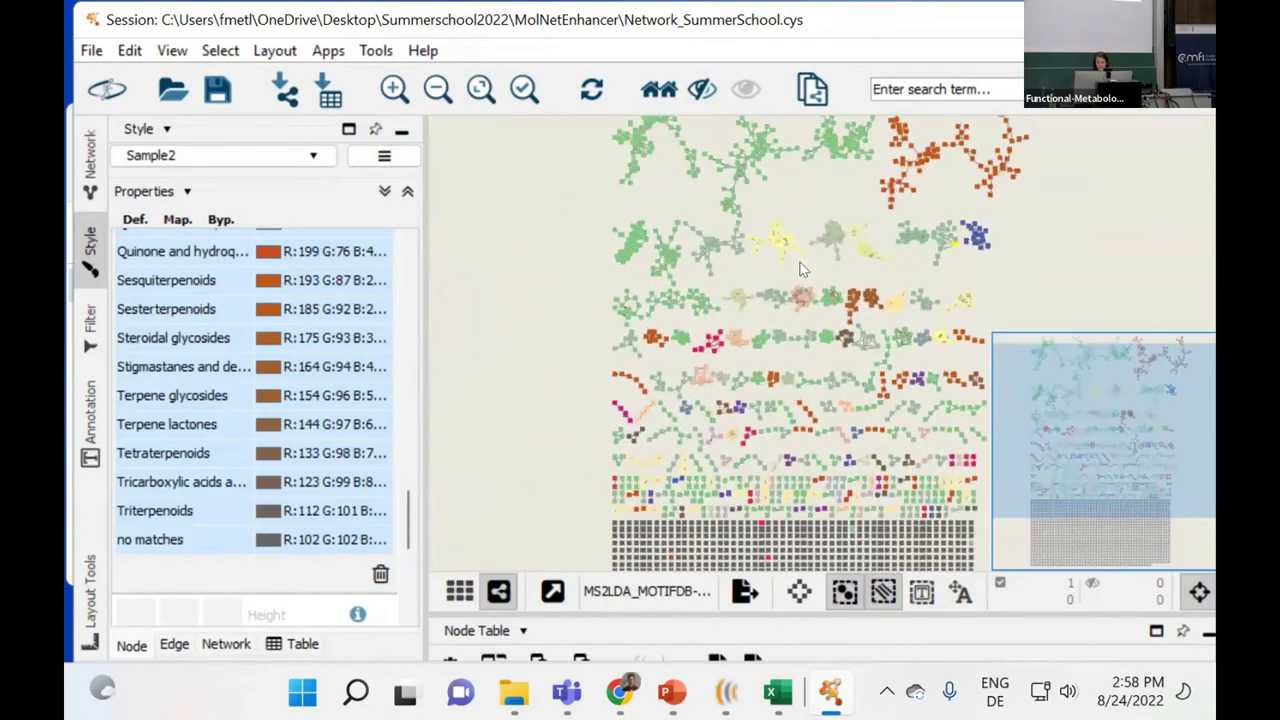
pyautogui.scroll(6, 799, 265)
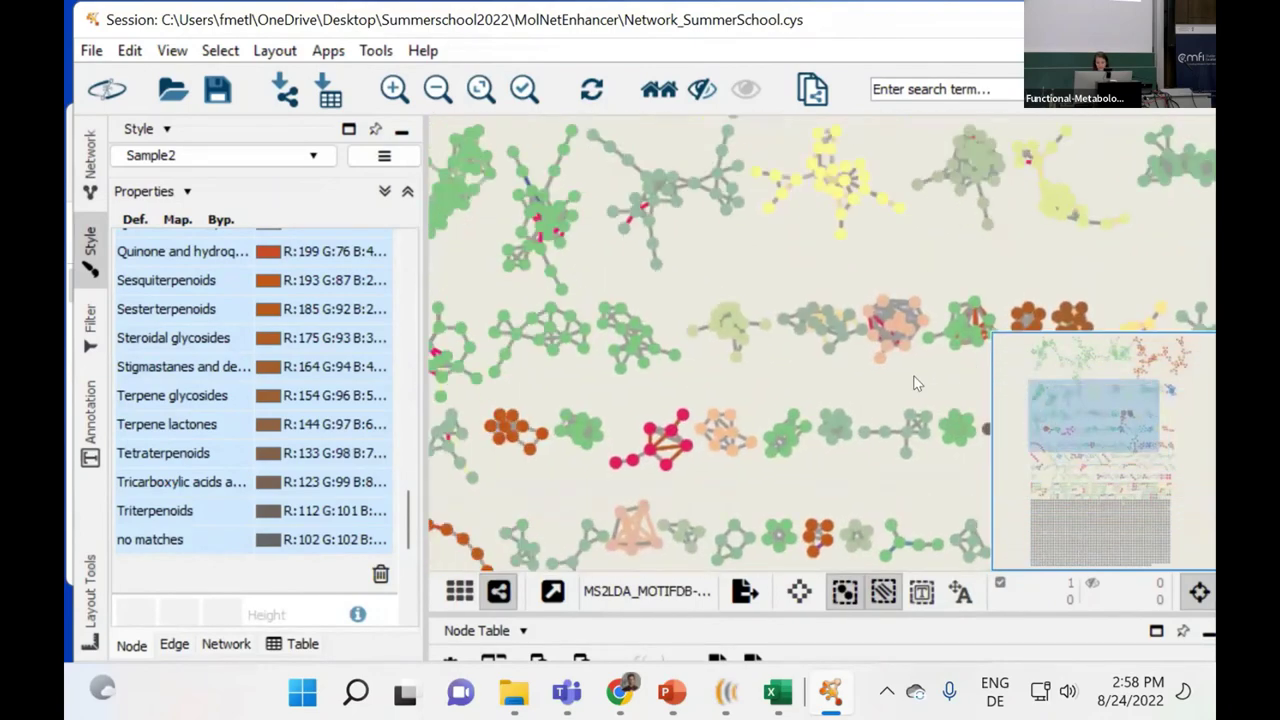
# Step: Zoom and pan the network to inspect the orange, brown and yellow subclass clusters
pyautogui.scroll(8, 917, 383)
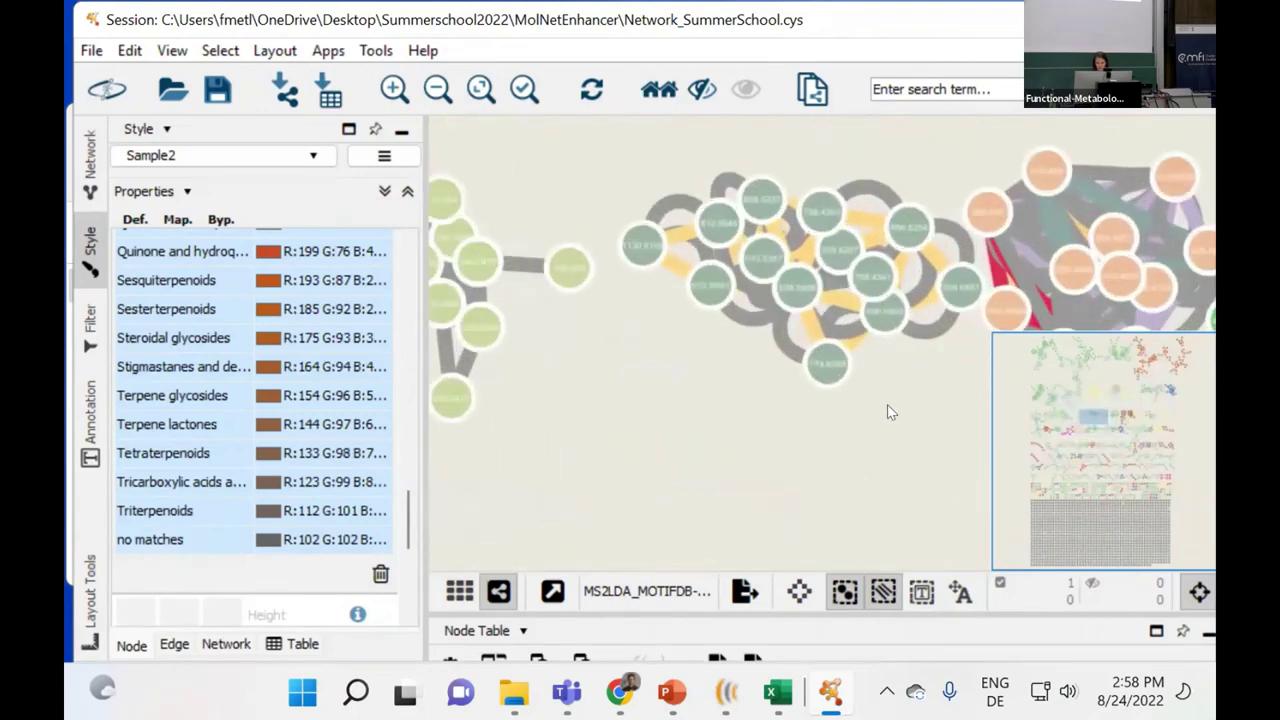
pyautogui.moveTo(890, 412); pyautogui.dragTo(606, 449)
pyautogui.scroll(2, 652, 340)
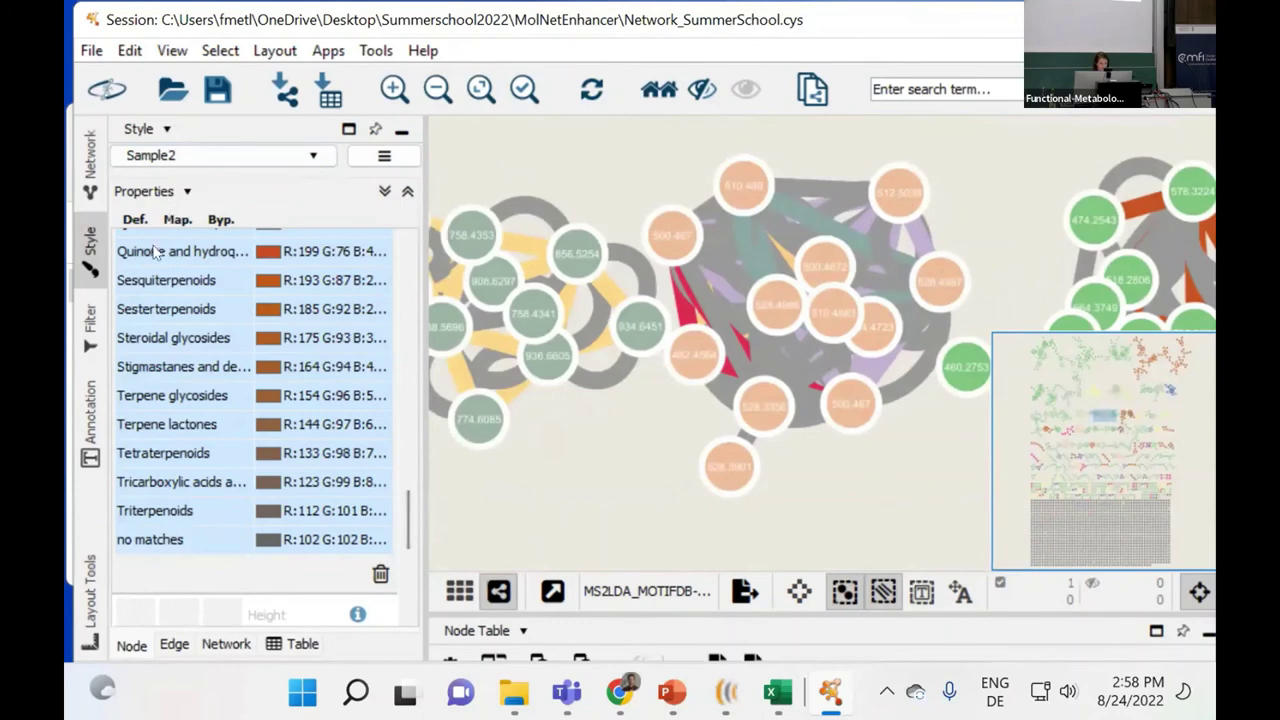
pyautogui.scroll(1, 175, 340)
pyautogui.scroll(-5, 283, 545)
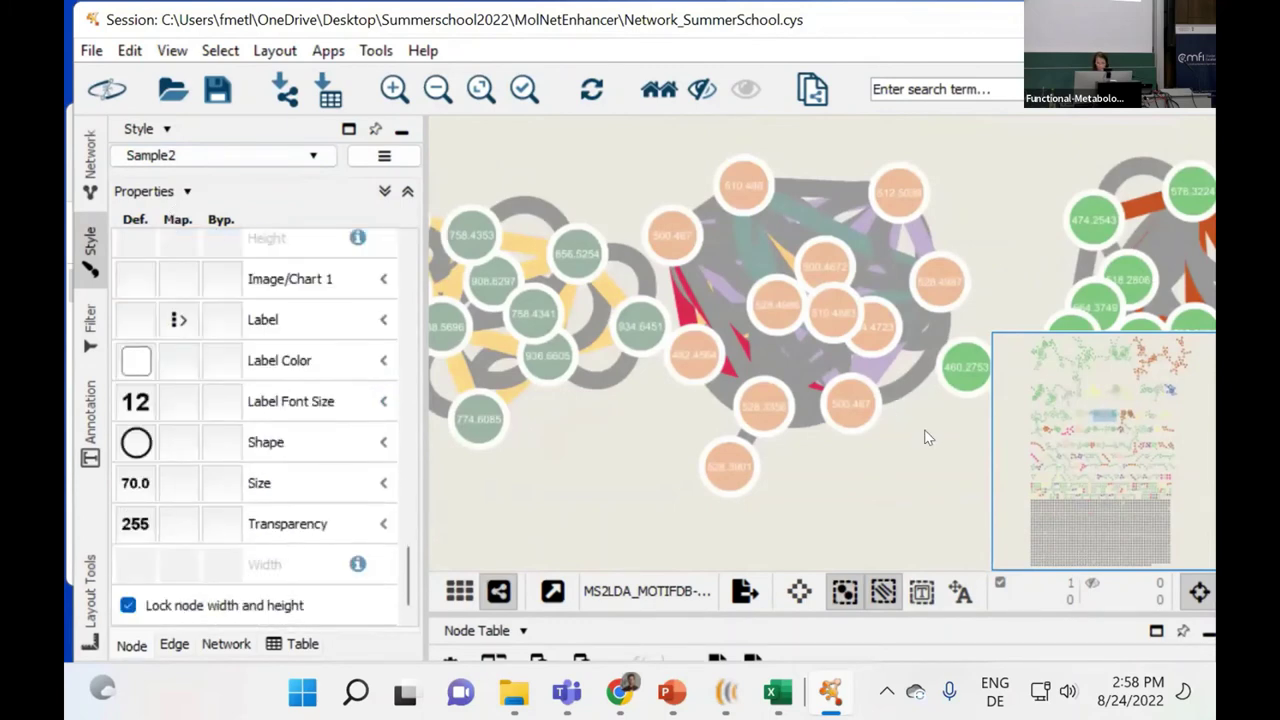
pyautogui.hscroll(10, 928, 437)
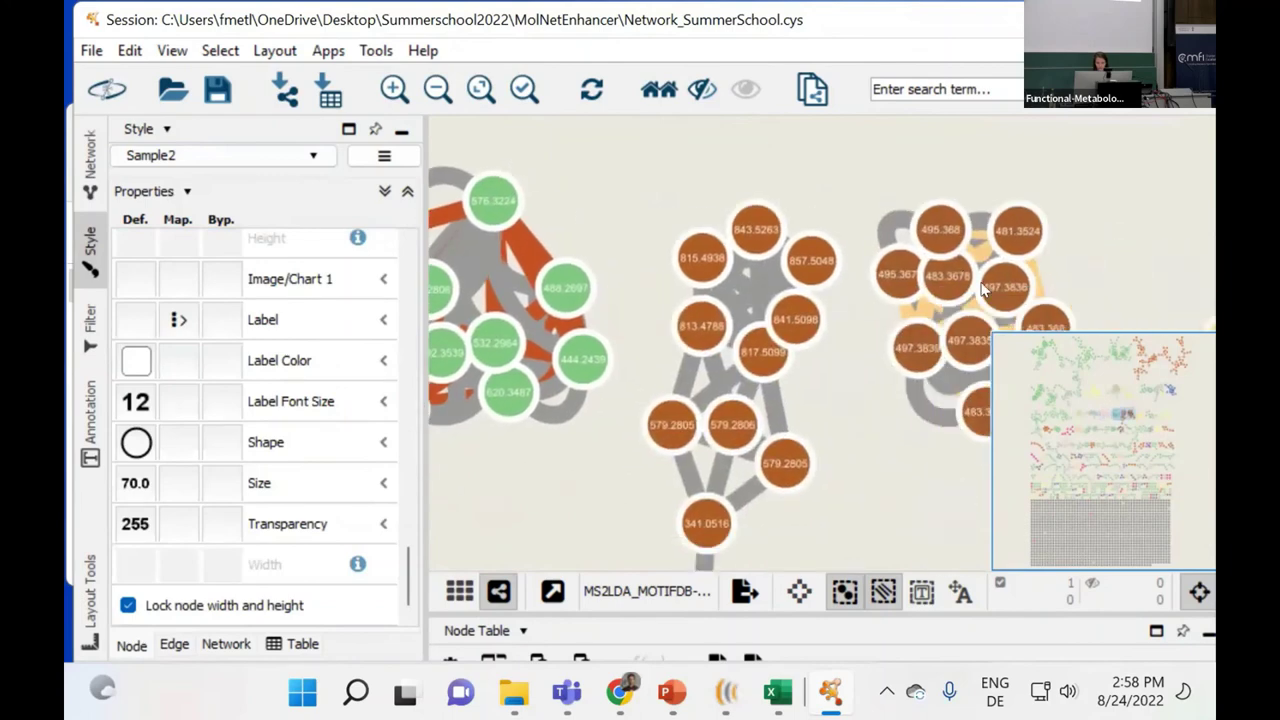
pyautogui.hscroll(3, 784, 179)
pyautogui.scroll(-1, 784, 179)
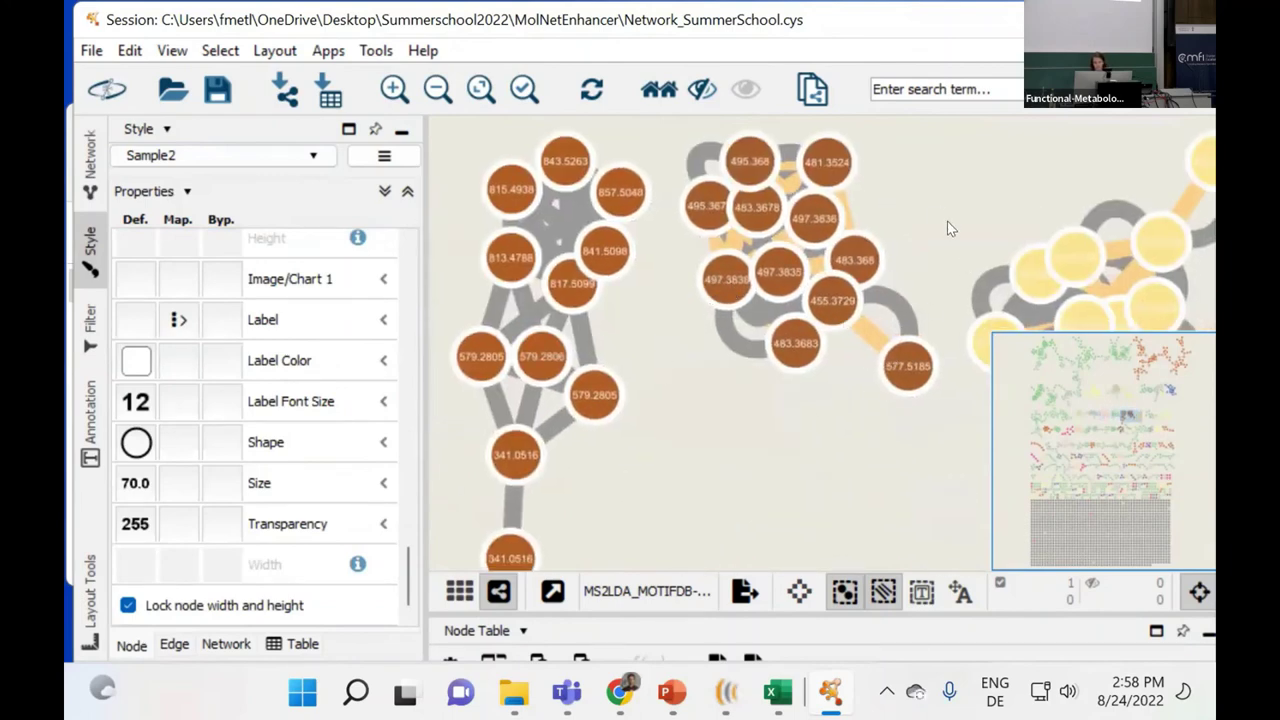
pyautogui.moveTo(950, 228); pyautogui.dragTo(887, 231)
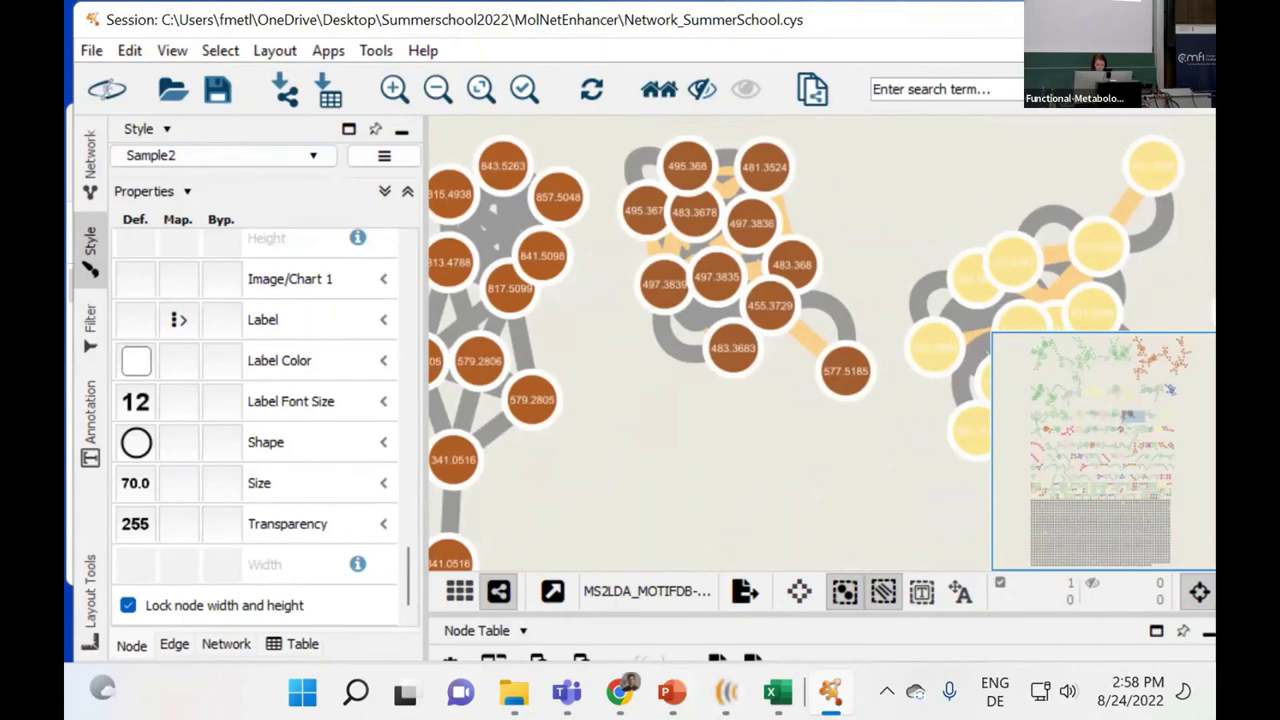
# Step: Show slide 26, 'More resources and documentation', in the MS2LDA_MolNetEnhancer presentation
pyautogui.click(672, 692)
pyautogui.scroll(-2, 265, 525)
pyautogui.scroll(-6, 263, 524)
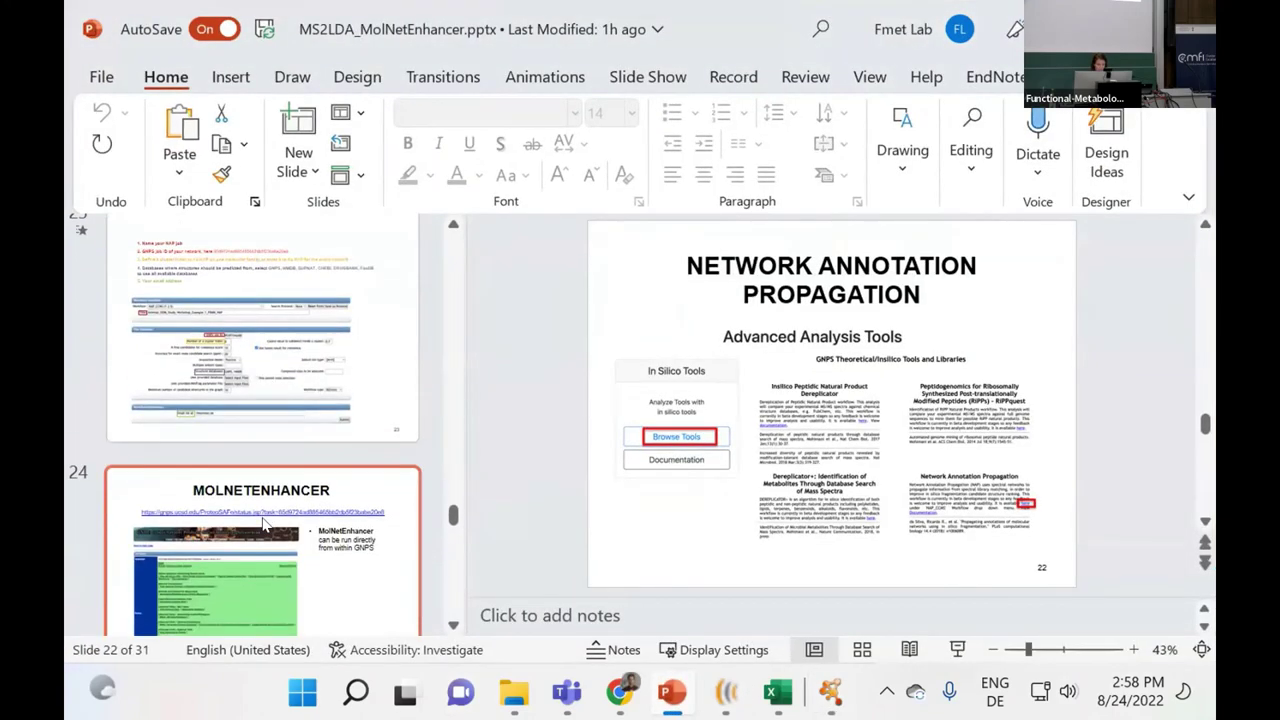
pyautogui.scroll(-2, 263, 524)
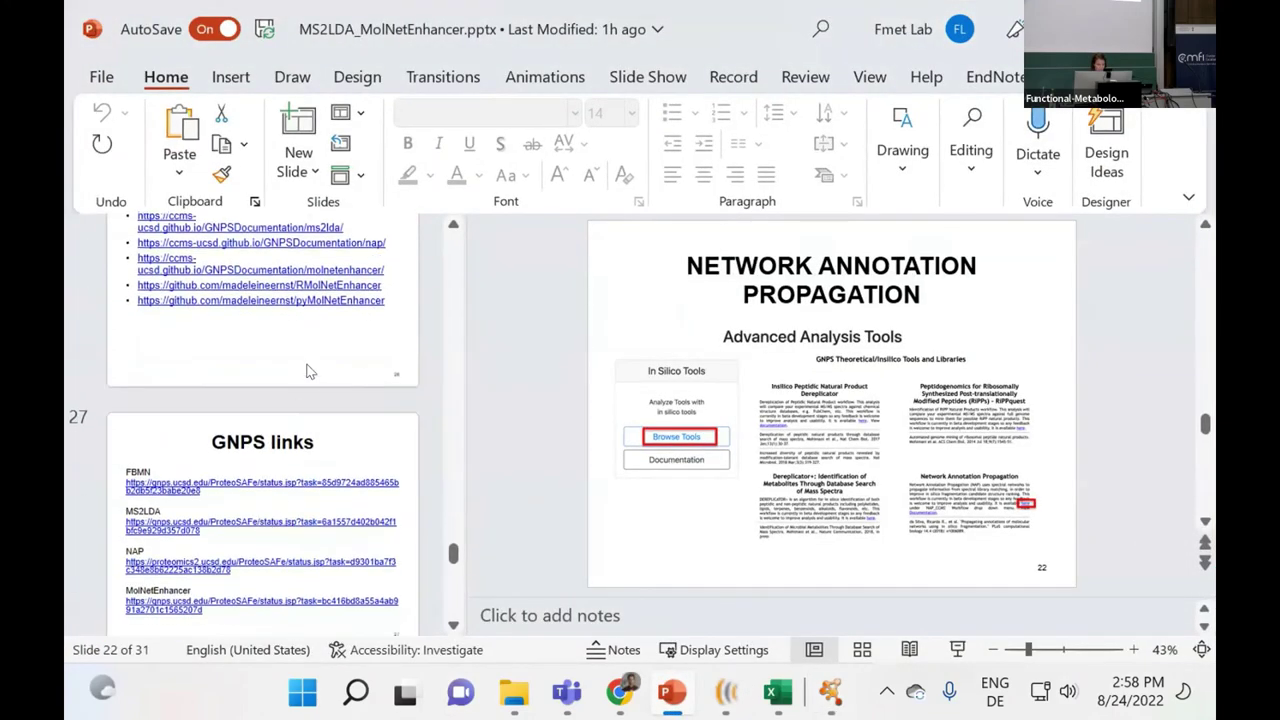
pyautogui.click(263, 300)
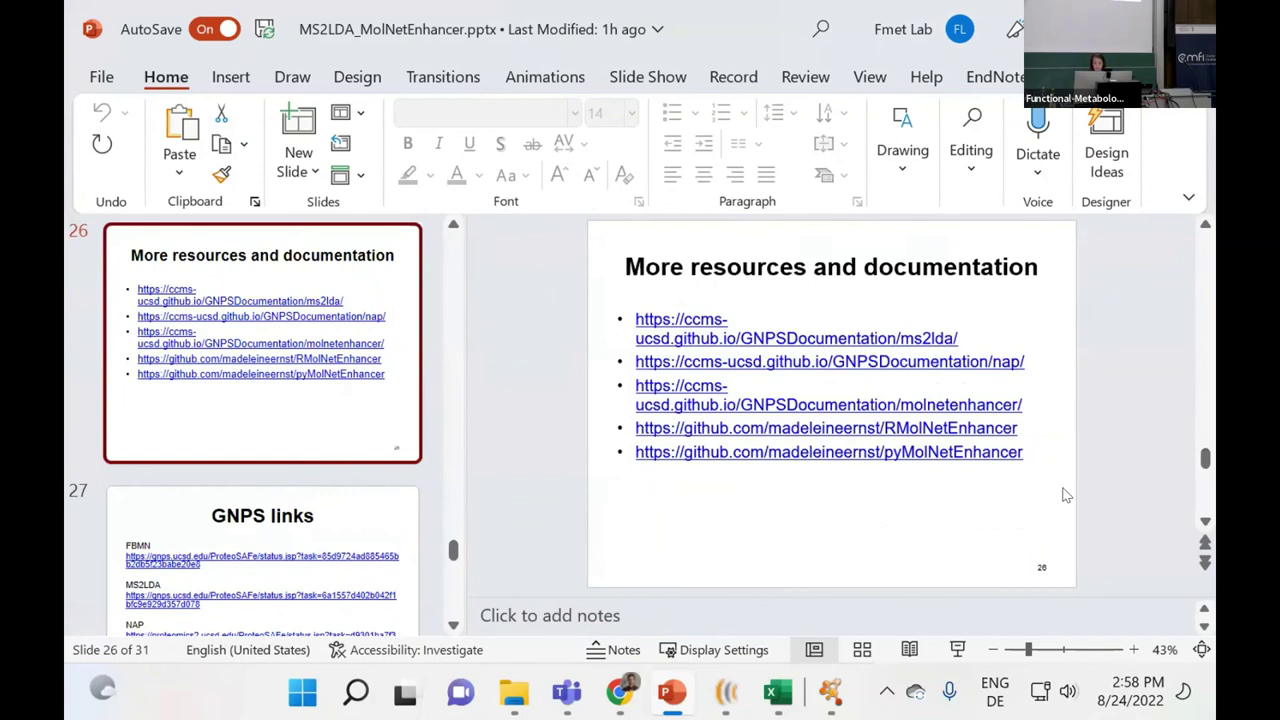
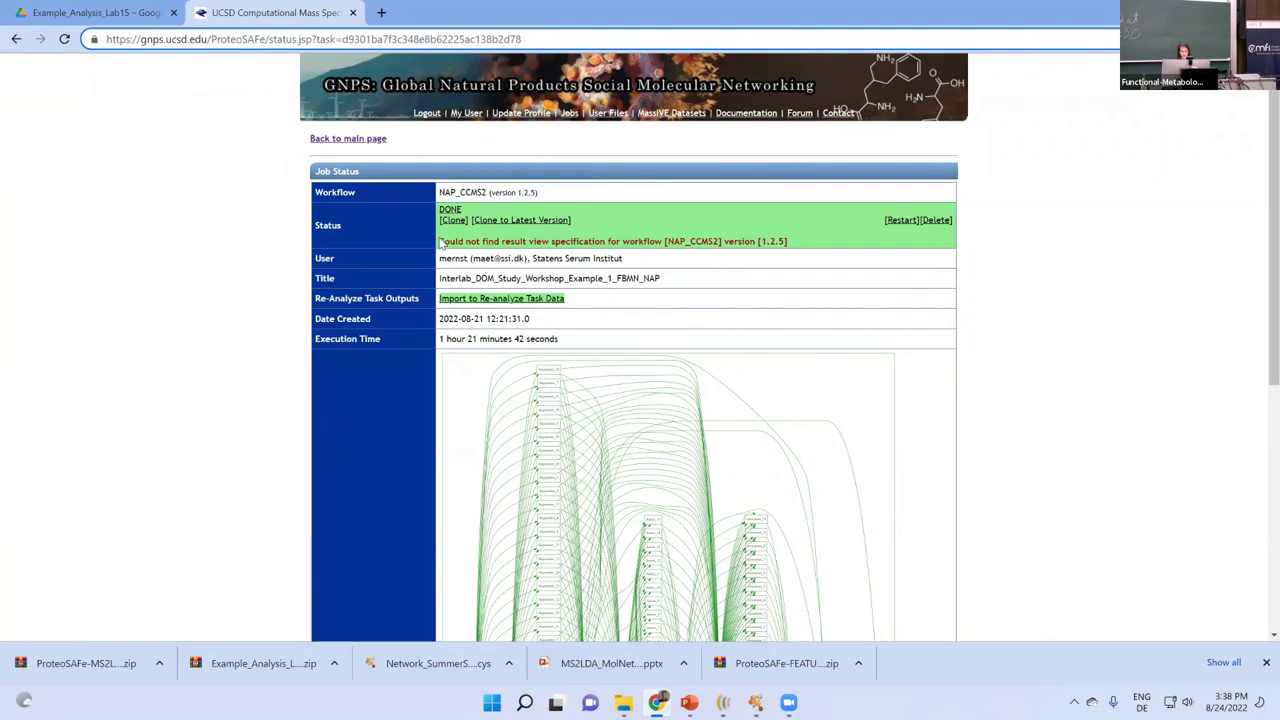
# Step: Reload the NAP job page on the proteomics2 server instead of gnps
pyautogui.moveTo(440, 241); pyautogui.dragTo(822, 248)
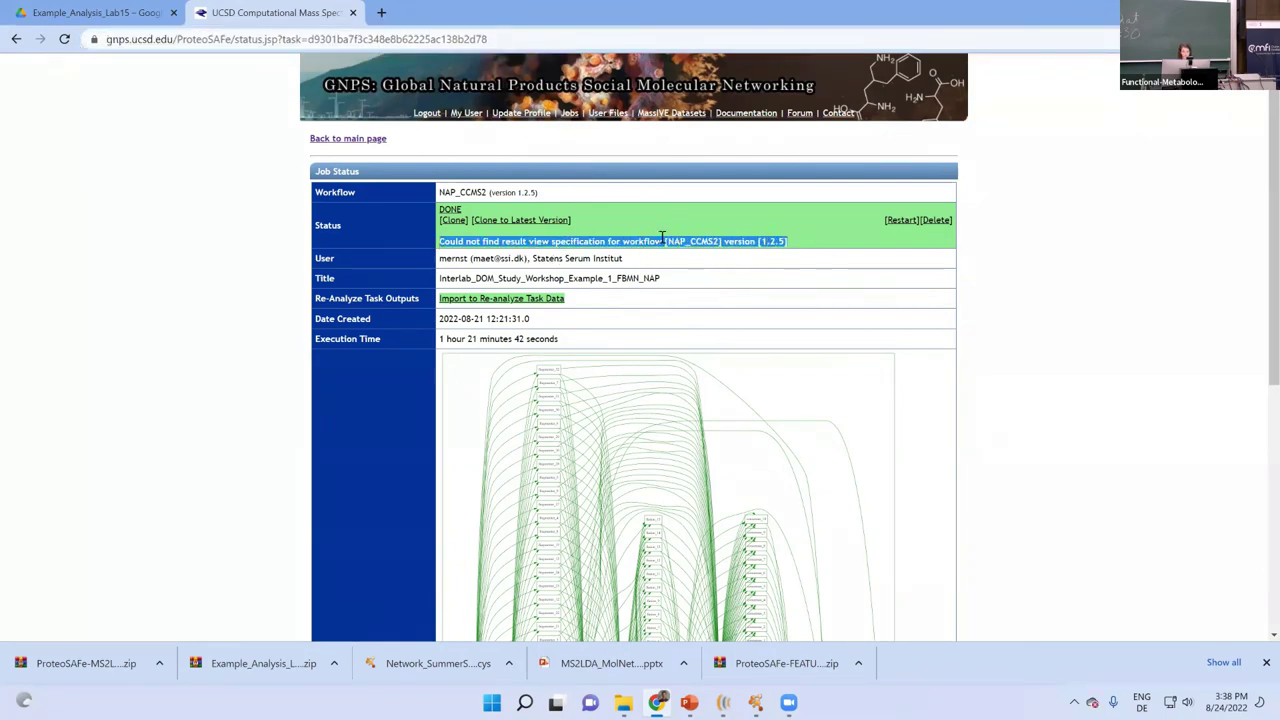
pyautogui.click(538, 205)
pyautogui.click(135, 40)
pyautogui.click(135, 40)
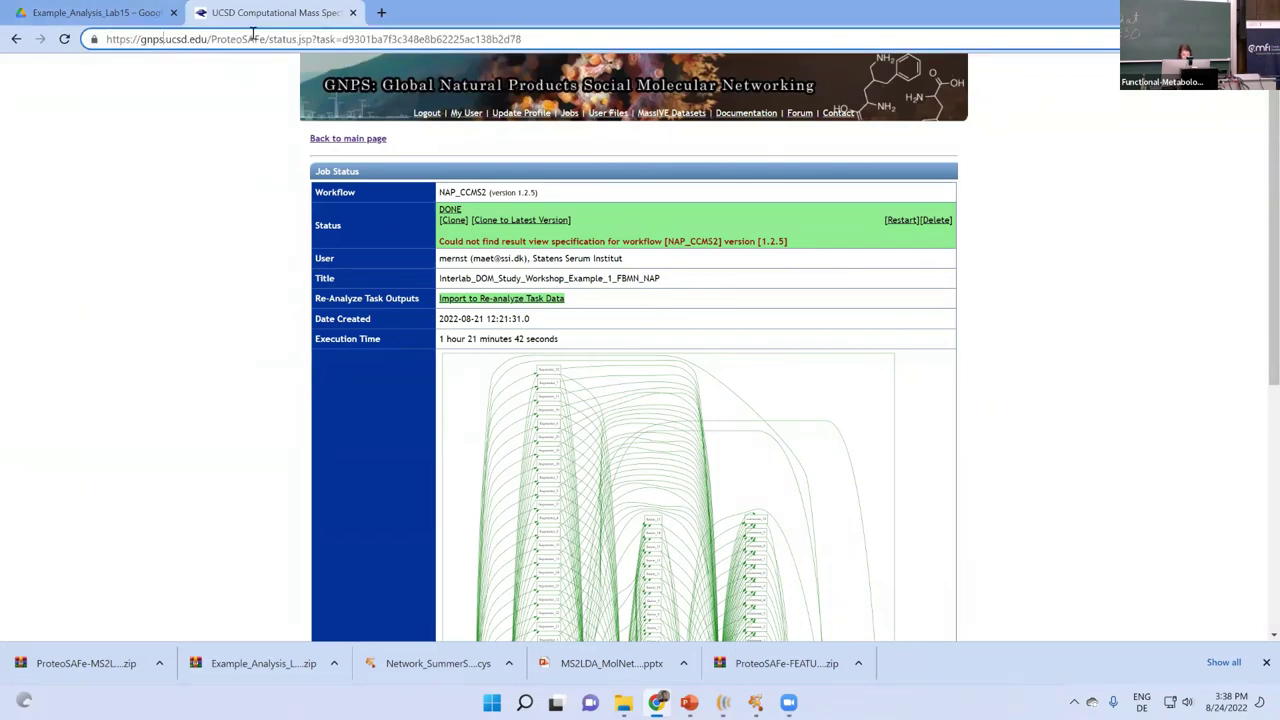
pyautogui.press('Delete')
pyautogui.press('Delete')
pyautogui.press('Delete')
pyautogui.press('Delete')
pyautogui.press('Delete')
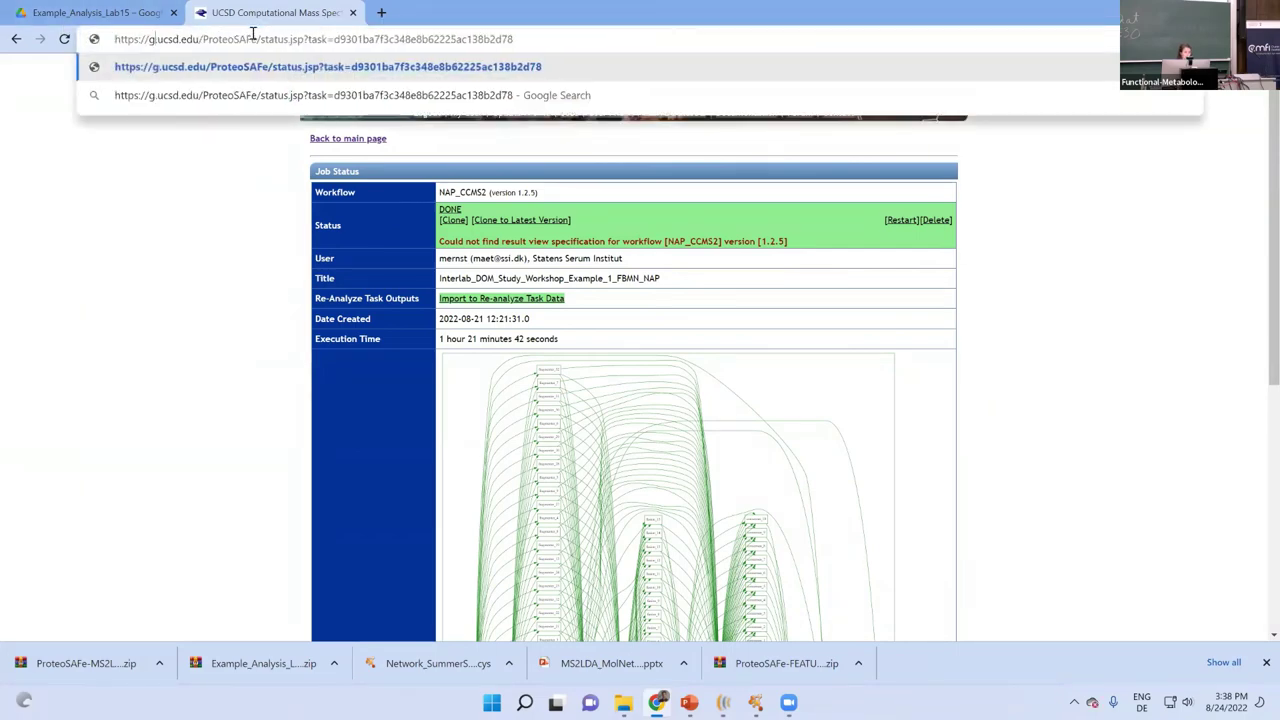
pyautogui.write('proteomics2.')
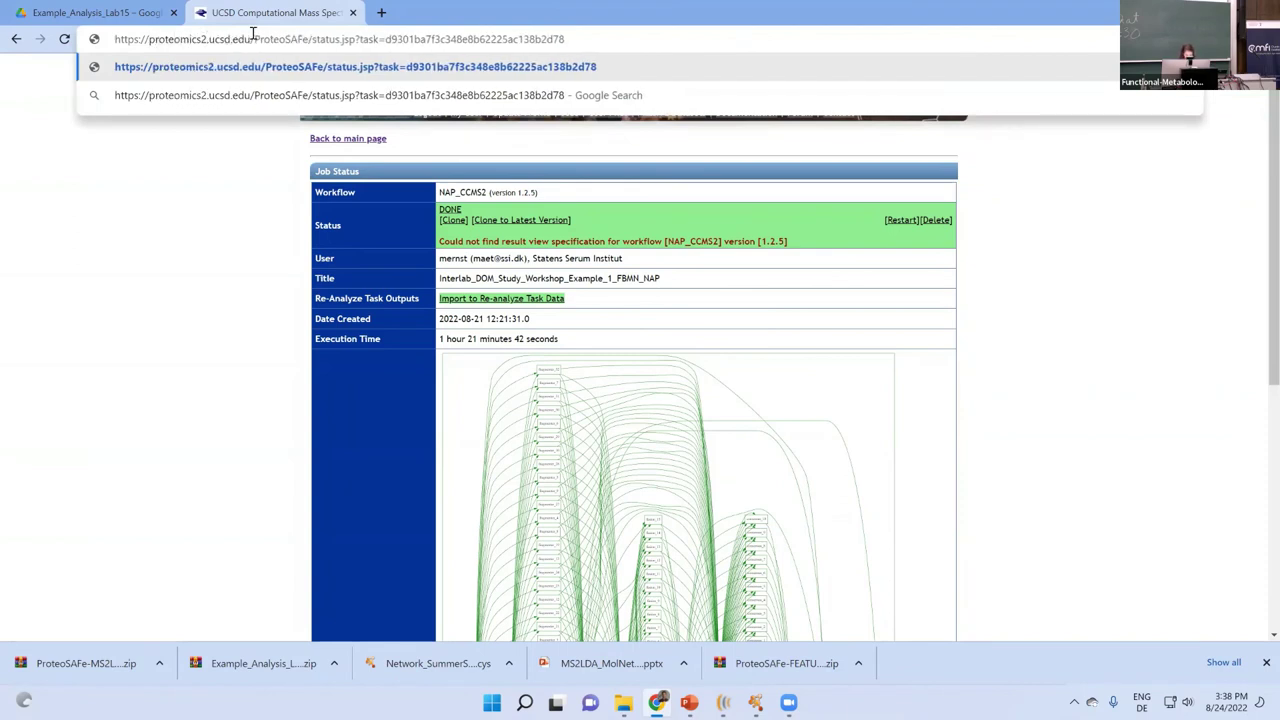
pyautogui.press('Return')
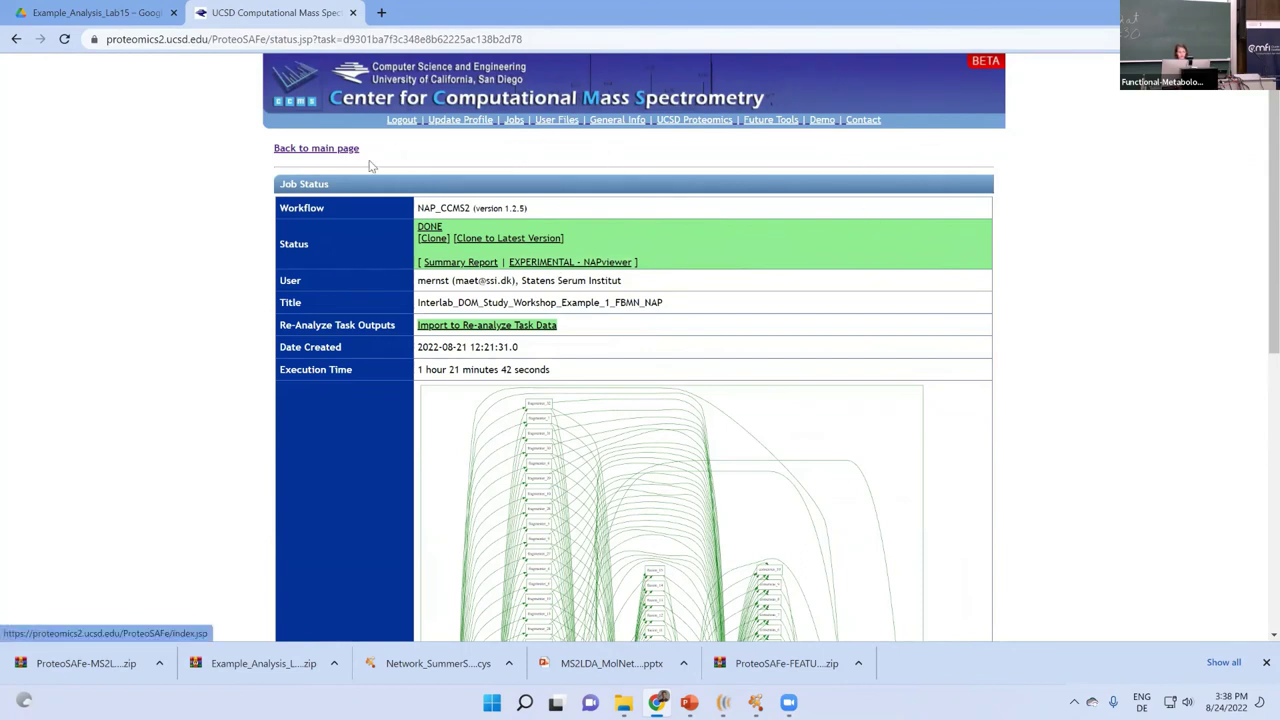
# Step: Log out, then sign back in on proteomics2 with the saved user name and account password
pyautogui.click(401, 120)
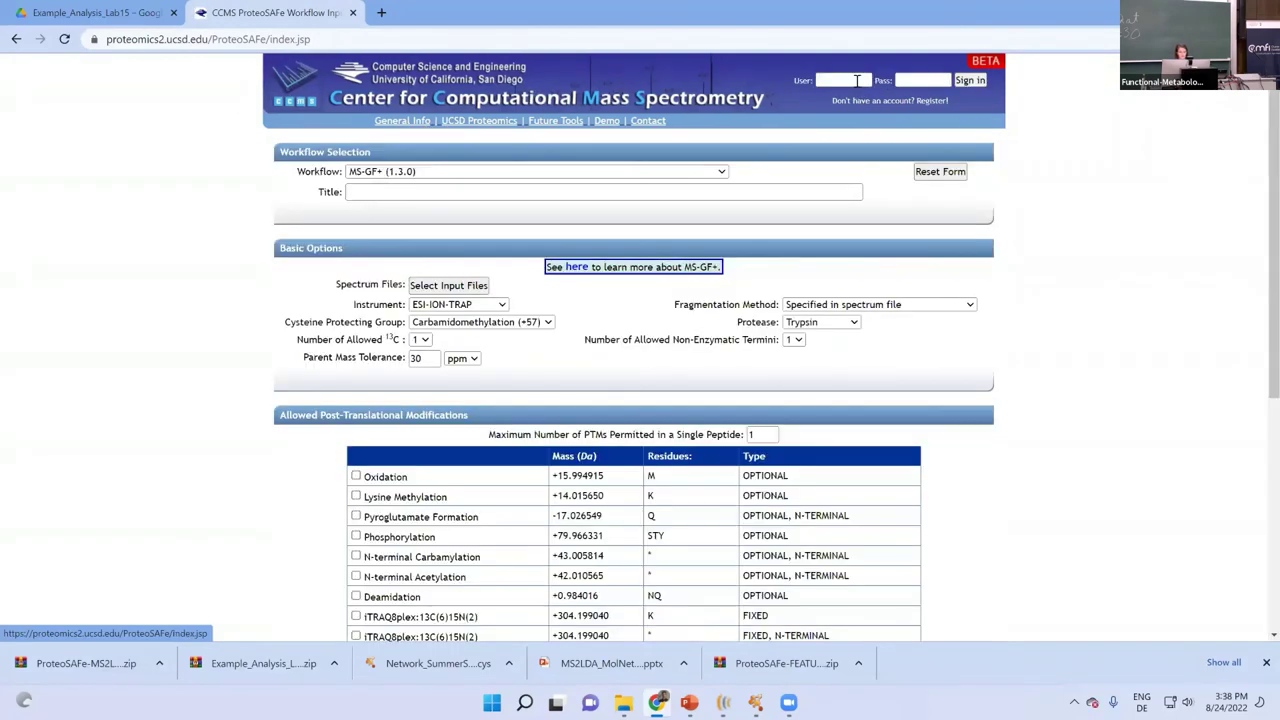
pyautogui.click(857, 80)
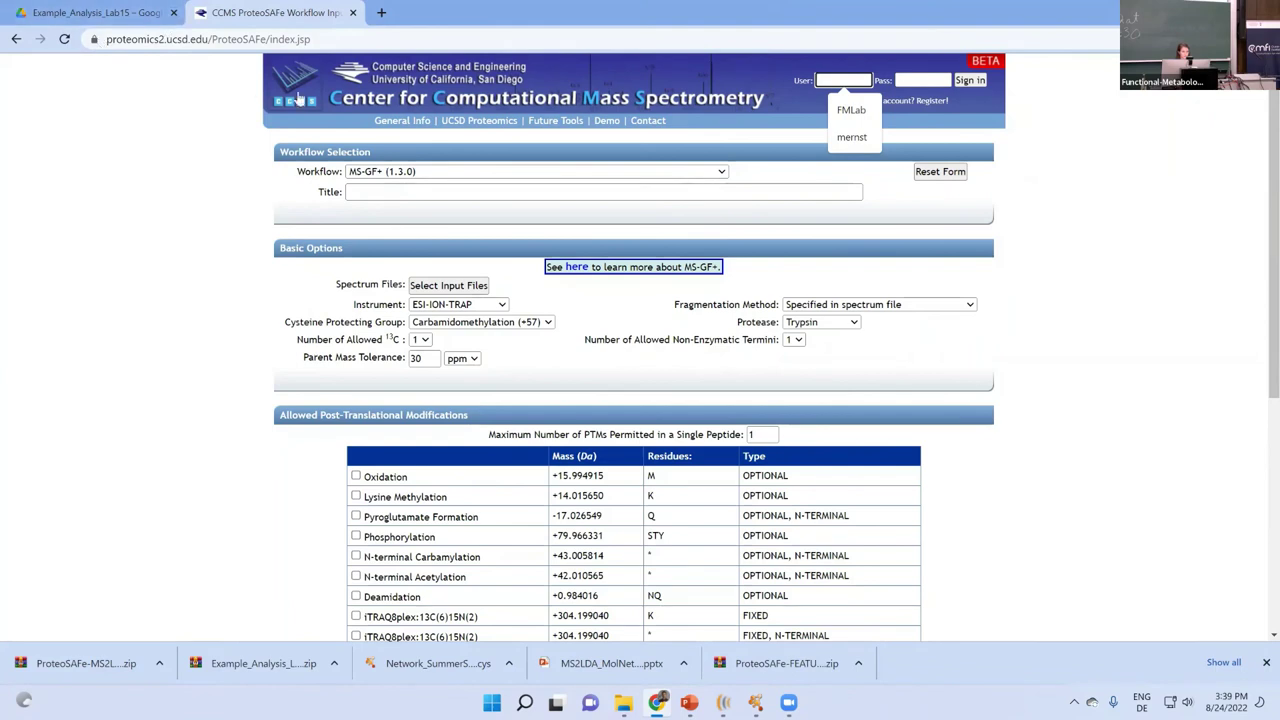
pyautogui.click(851, 137)
pyautogui.click(908, 77)
pyautogui.write('•••')
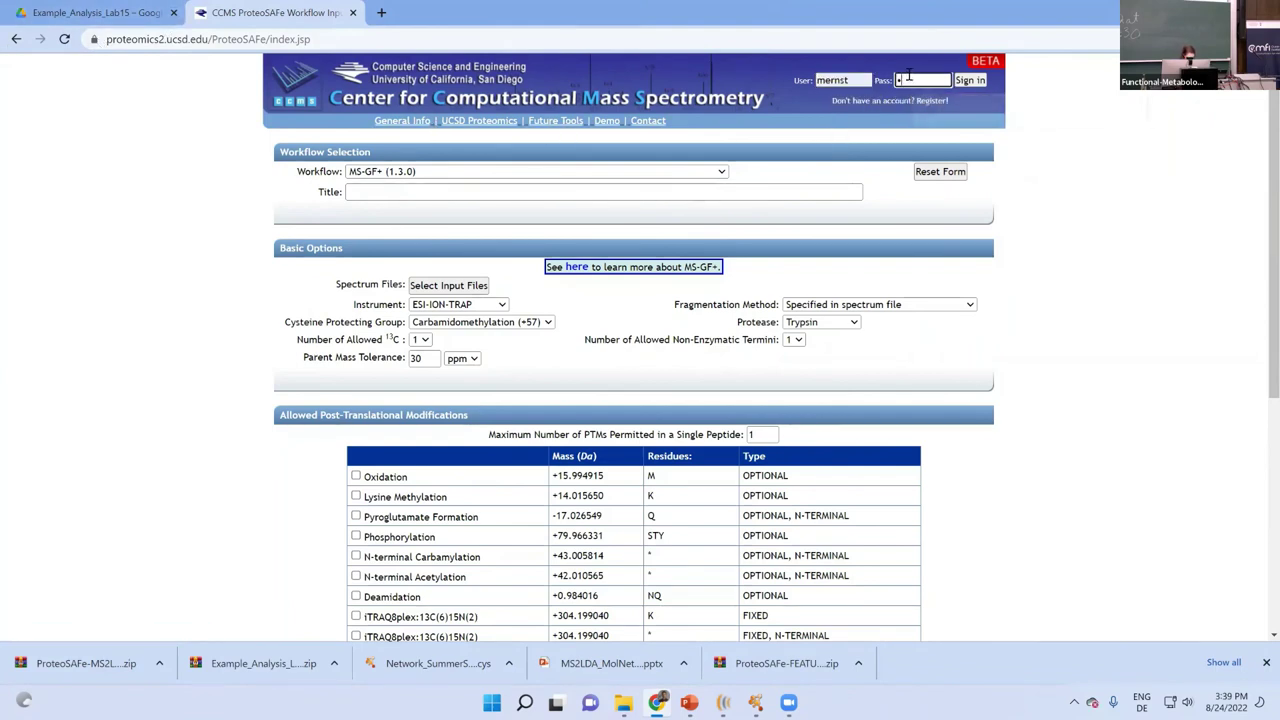
pyautogui.press('Return')
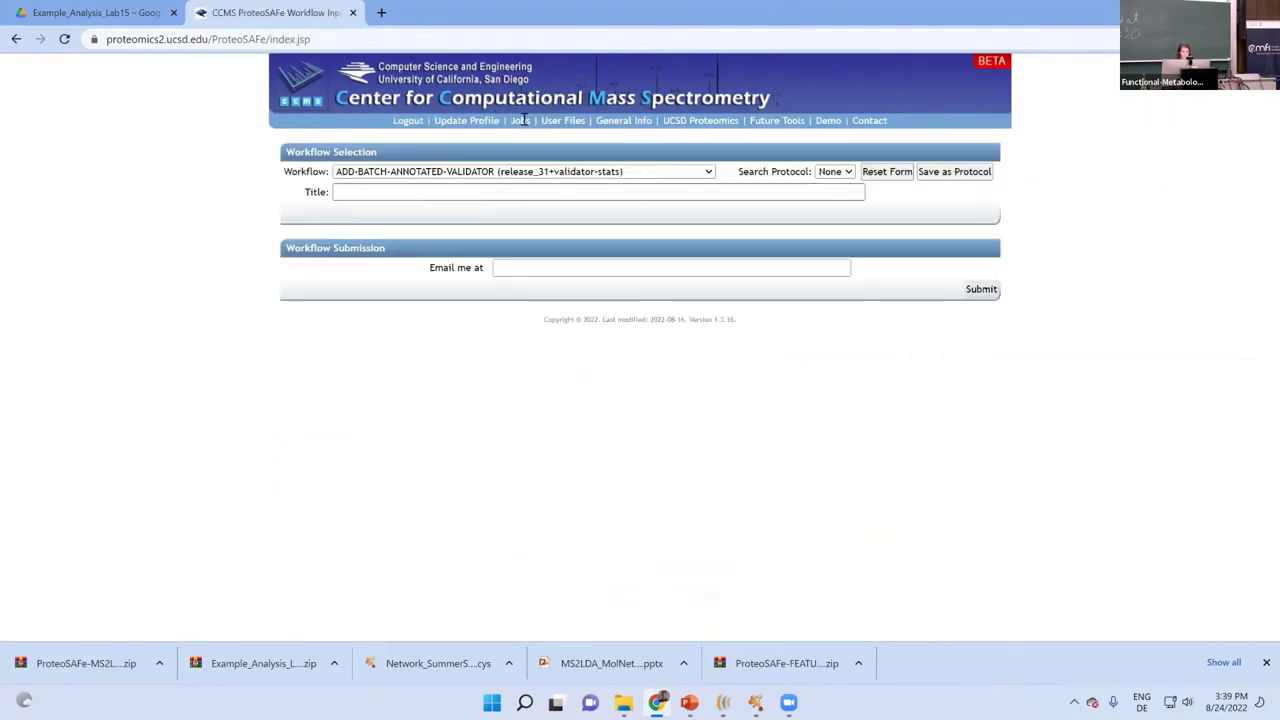
# Step: Clone the finished FBMN_NAP job from the Jobs list into a new submission form
pyautogui.click(520, 123)
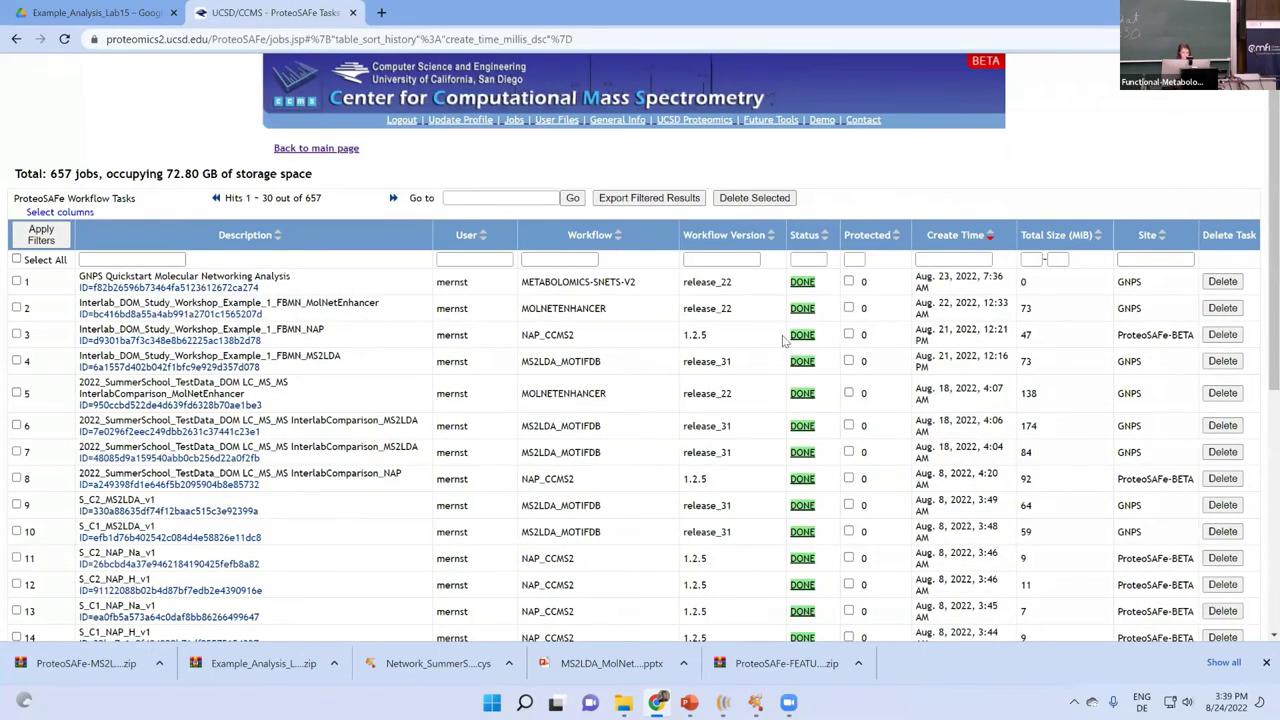
pyautogui.click(803, 336)
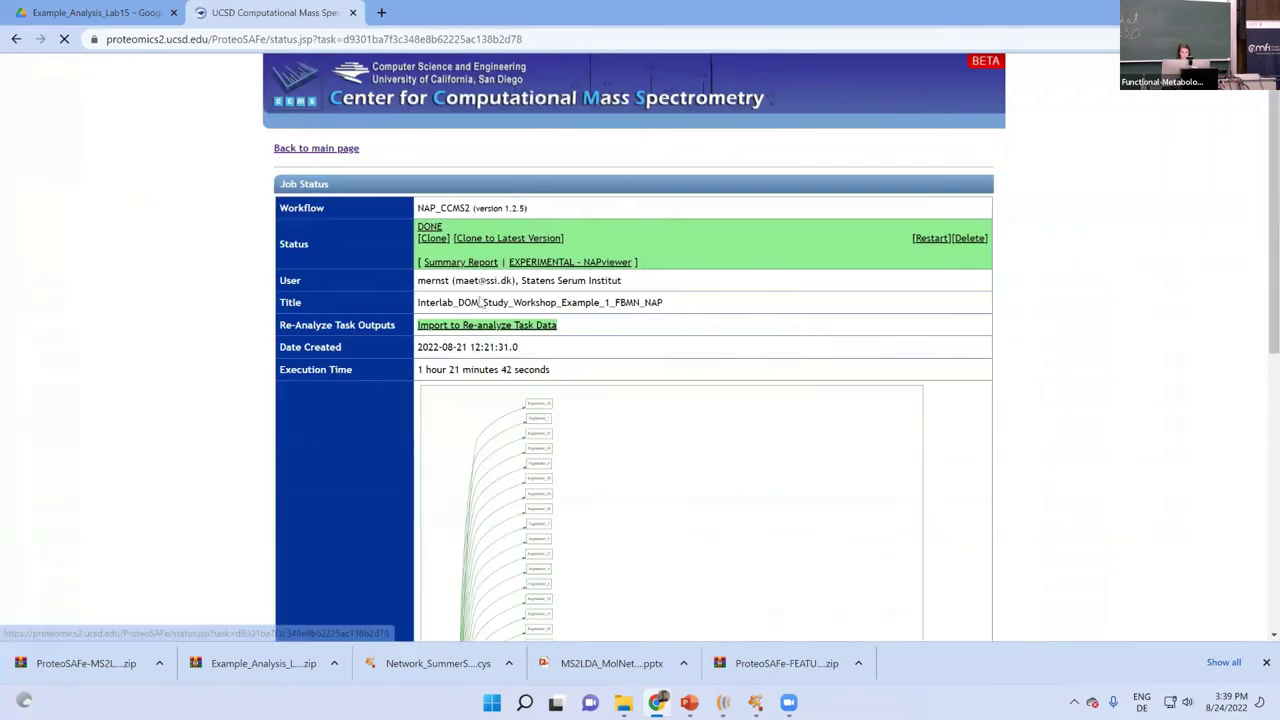
pyautogui.click(434, 238)
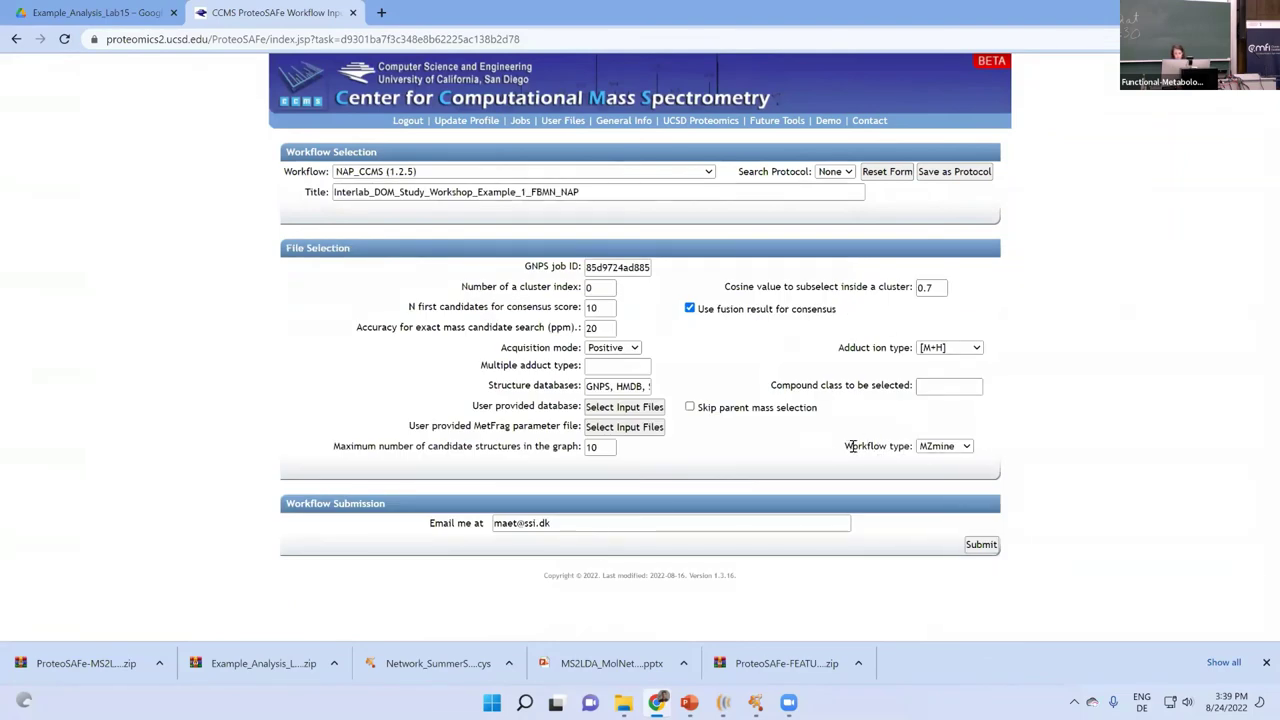
# Step: Keep workflow type MZmine, append 'test' to the job title, and submit the clone
pyautogui.tripleClick(851, 446)
pyautogui.click(965, 447)
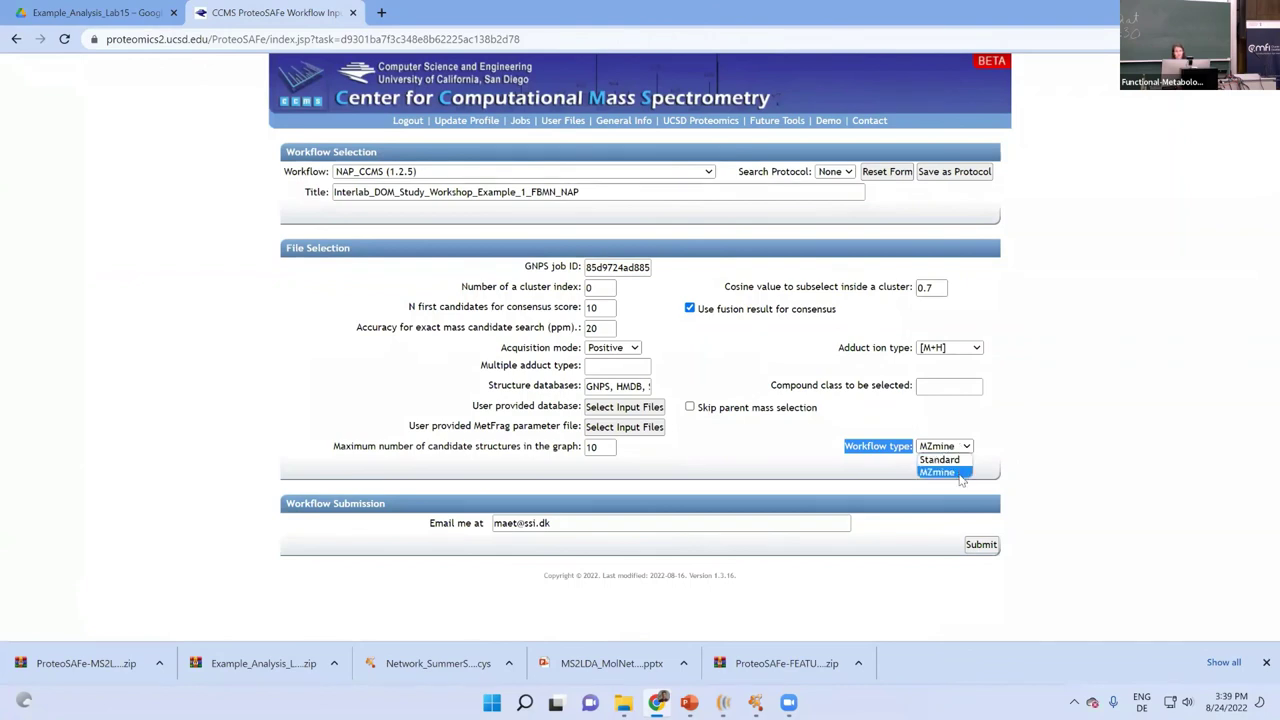
pyautogui.click(940, 472)
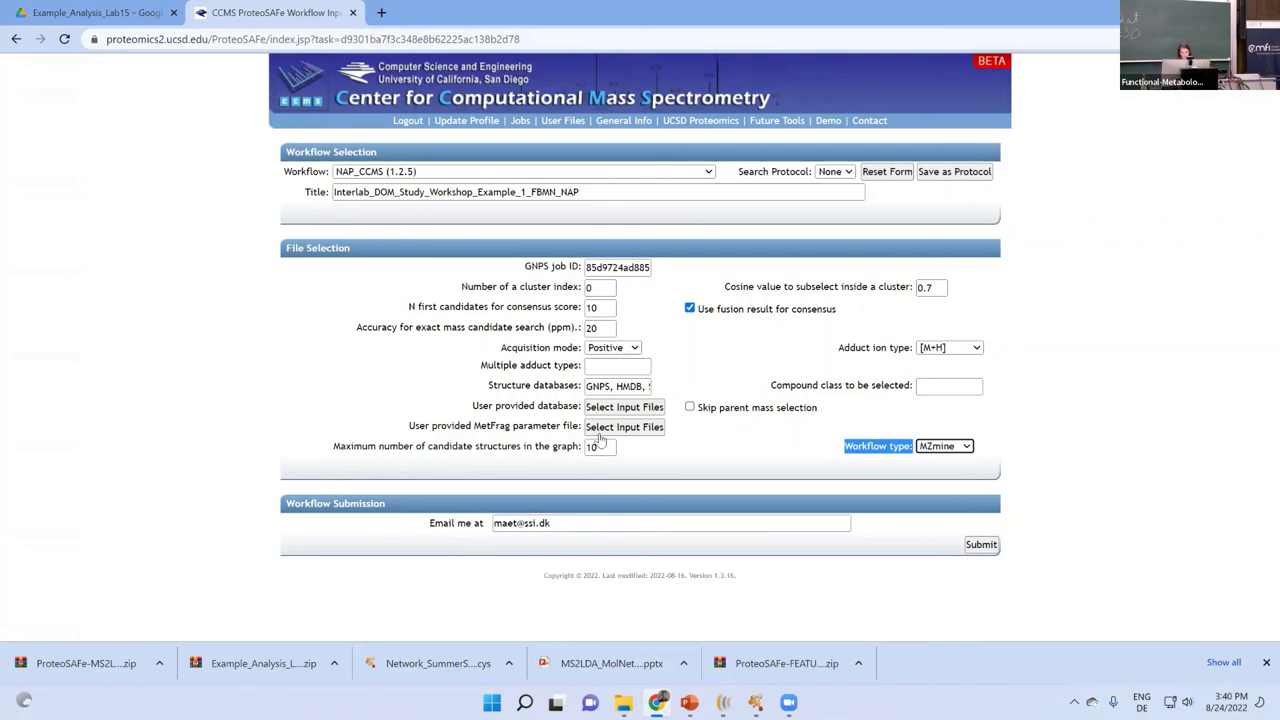
pyautogui.click(610, 192)
pyautogui.click(604, 191)
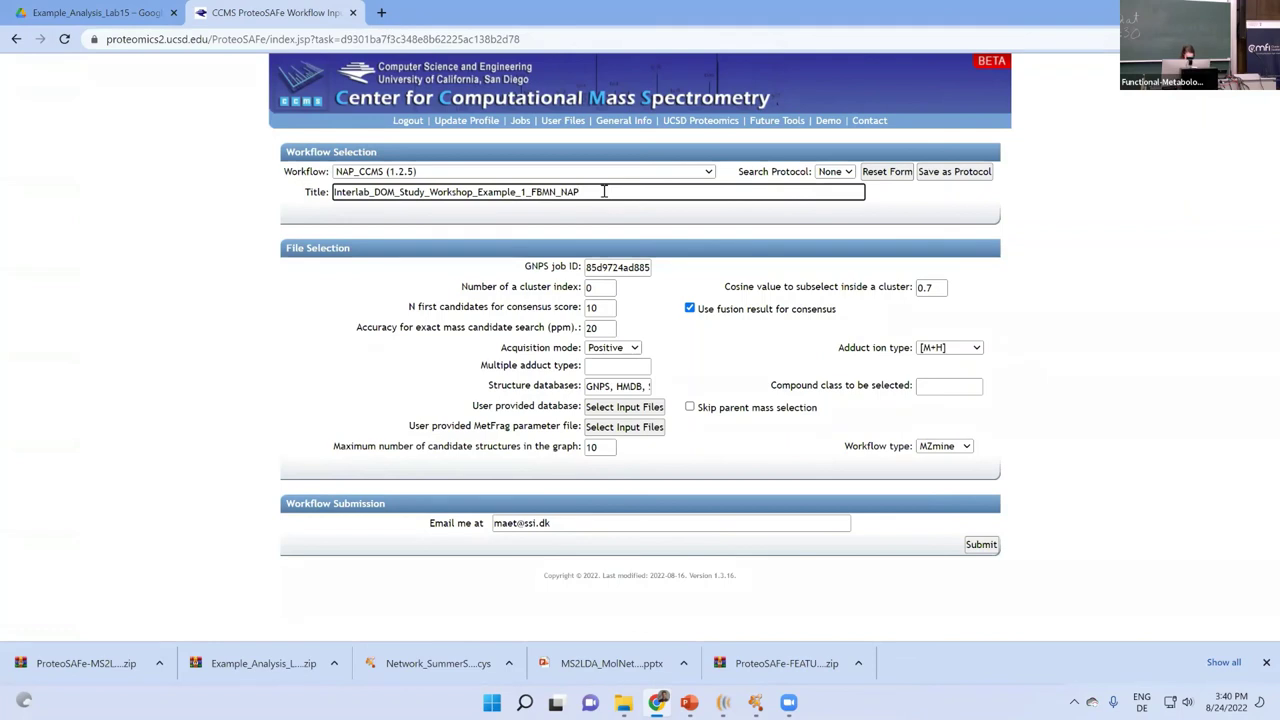
pyautogui.write('test')
pyautogui.click(982, 545)
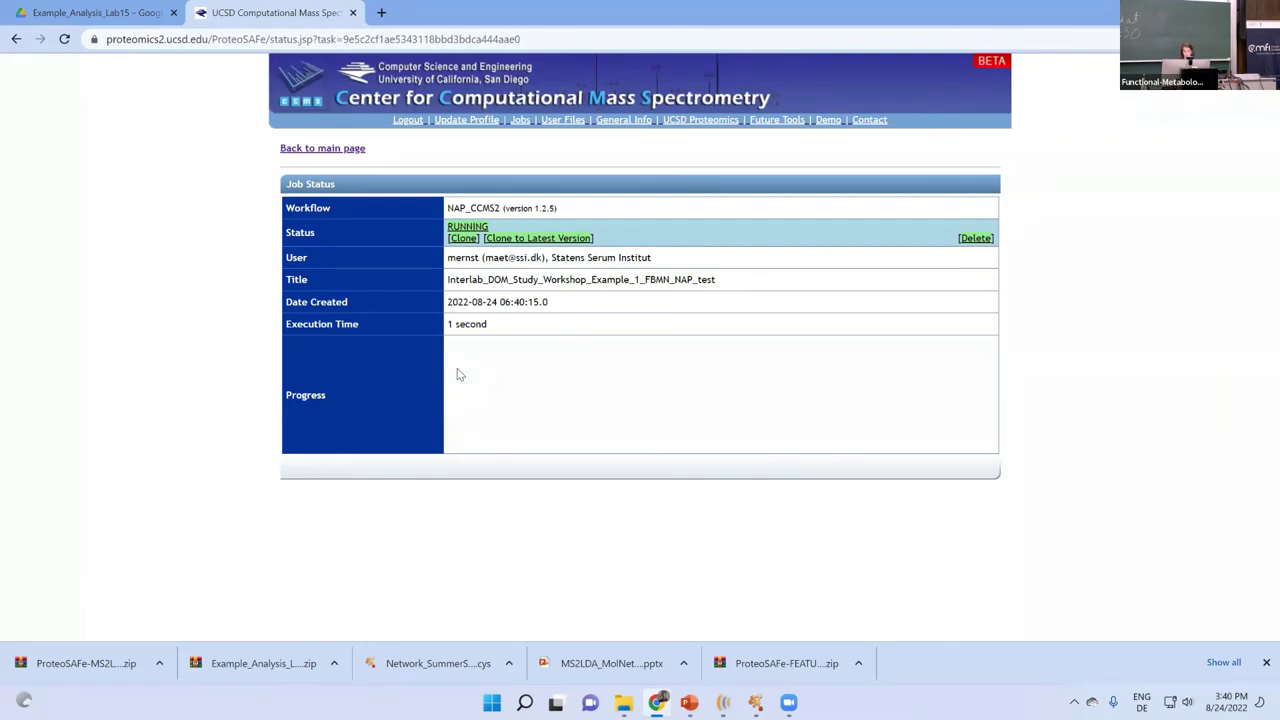
# Step: Check the Jobs list for the running FBMN_NAP_test job, then switch to the MS2LDA_MolNetEnhancer slides
pyautogui.click(524, 121)
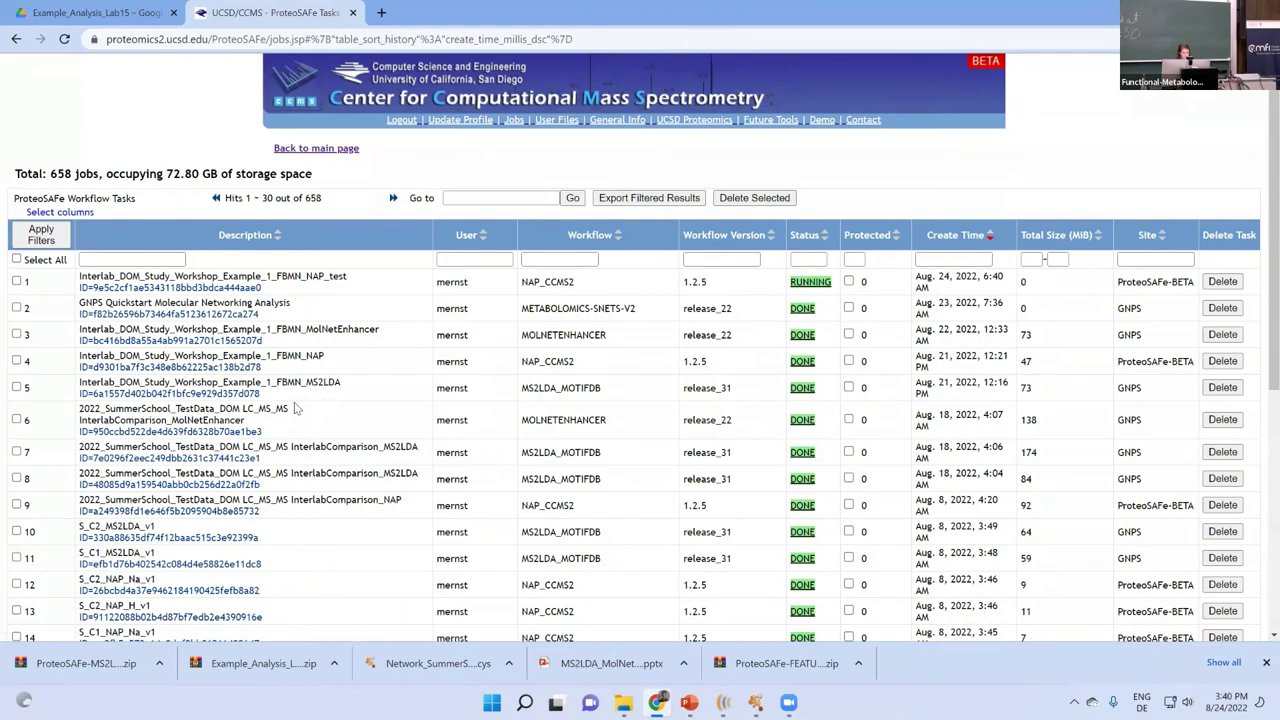
pyautogui.scroll(-1, 296, 412)
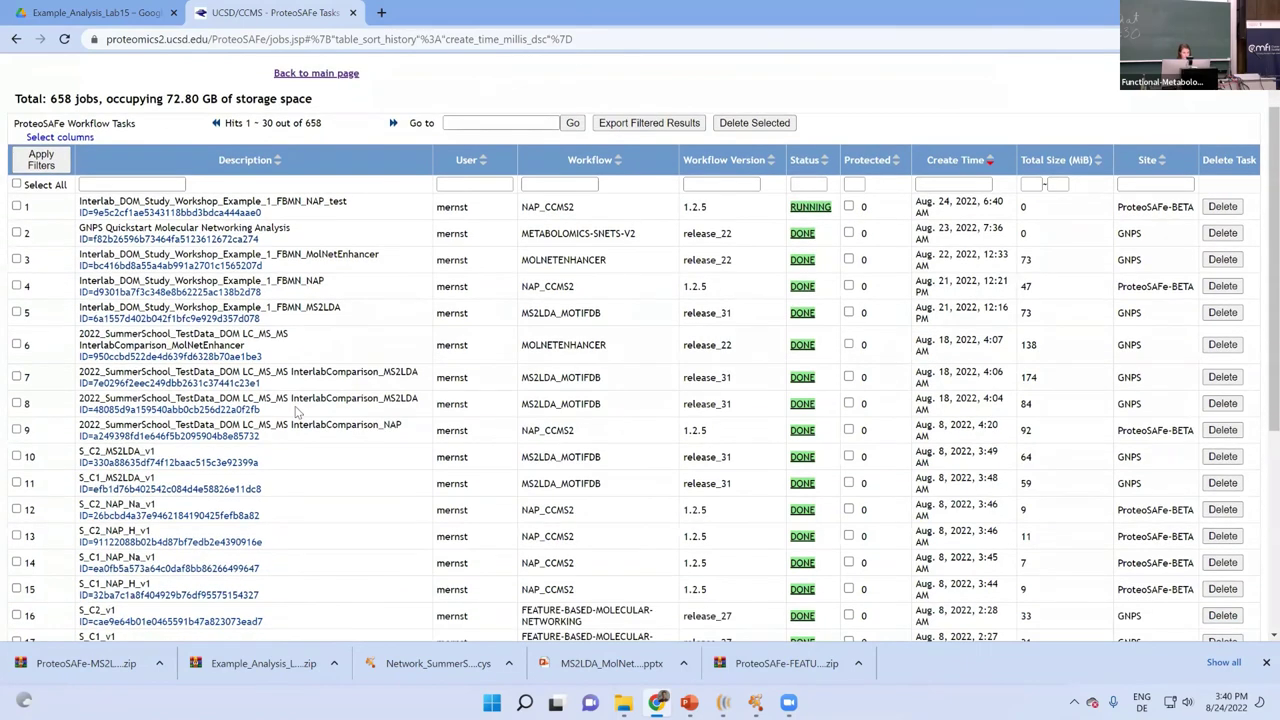
pyautogui.click(689, 702)
# Step: Copy the GNPS job-status link from the MolNetEnhancer slide 18 and return to Chrome
pyautogui.scroll(-8, 232, 405)
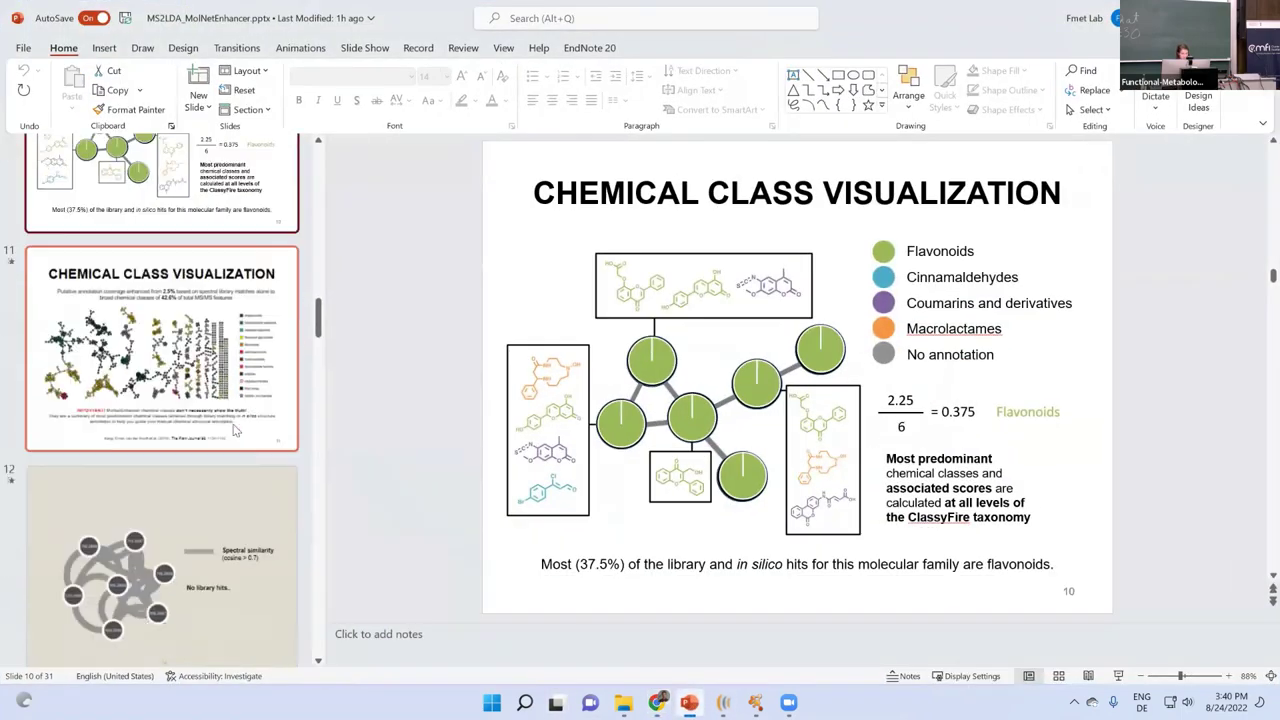
pyautogui.scroll(-10, 232, 405)
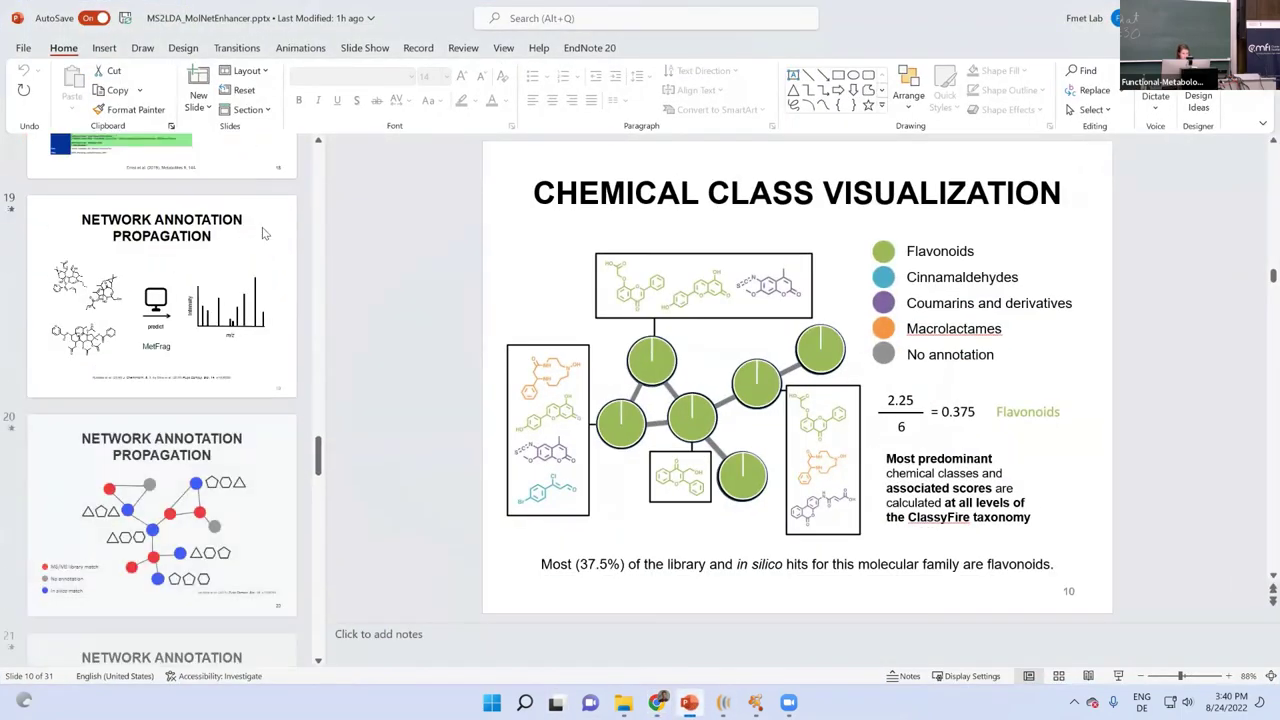
pyautogui.scroll(3, 232, 405)
pyautogui.click(160, 290)
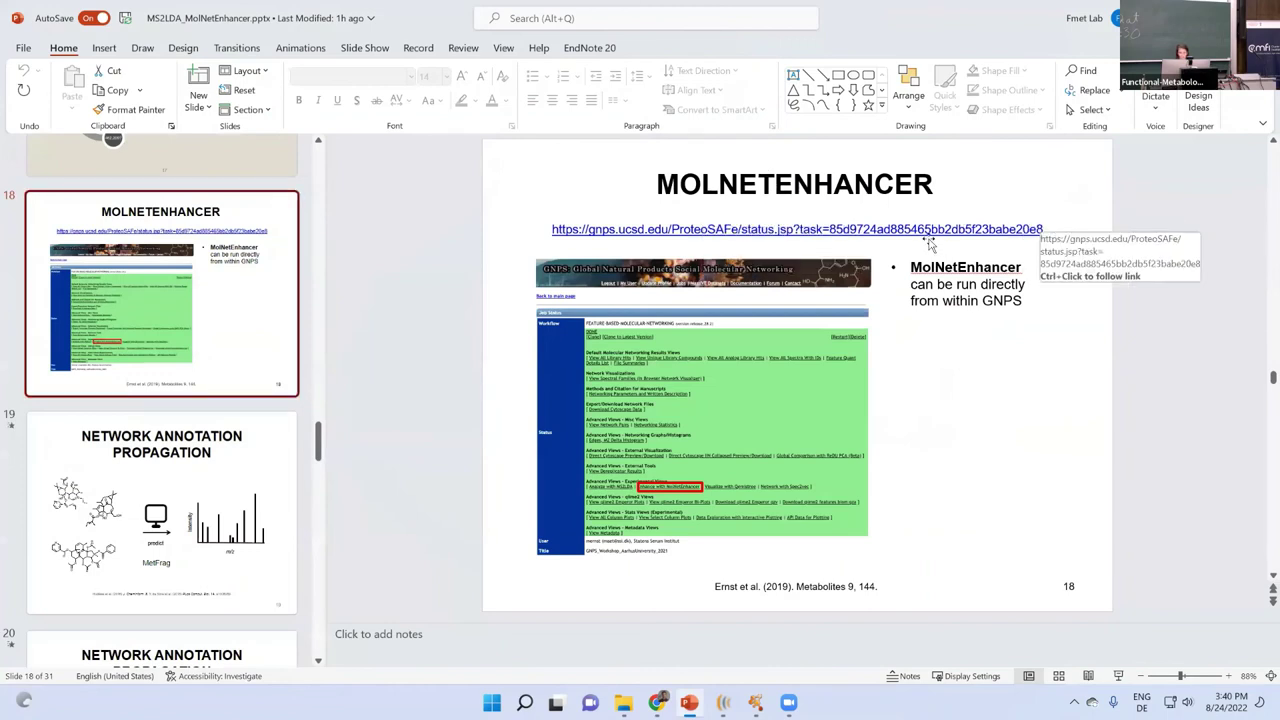
pyautogui.moveTo(551, 228); pyautogui.dragTo(1036, 218)
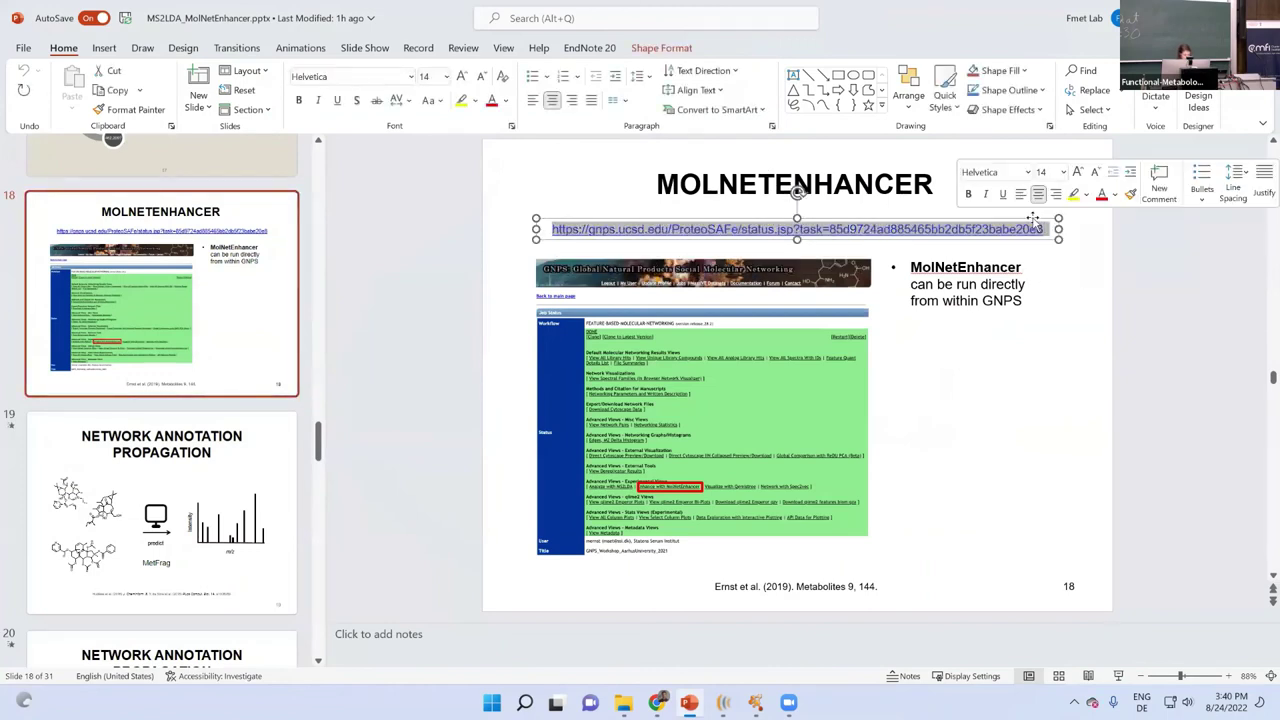
pyautogui.rightClick(960, 234)
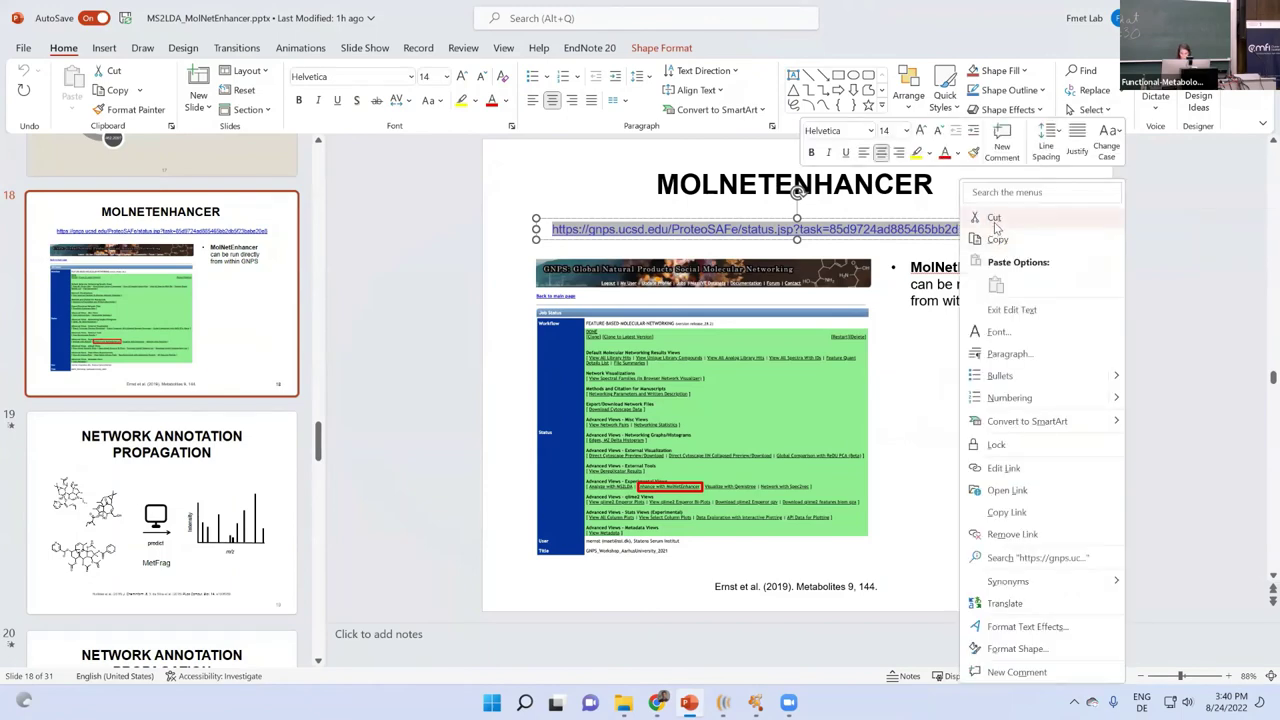
pyautogui.click(998, 239)
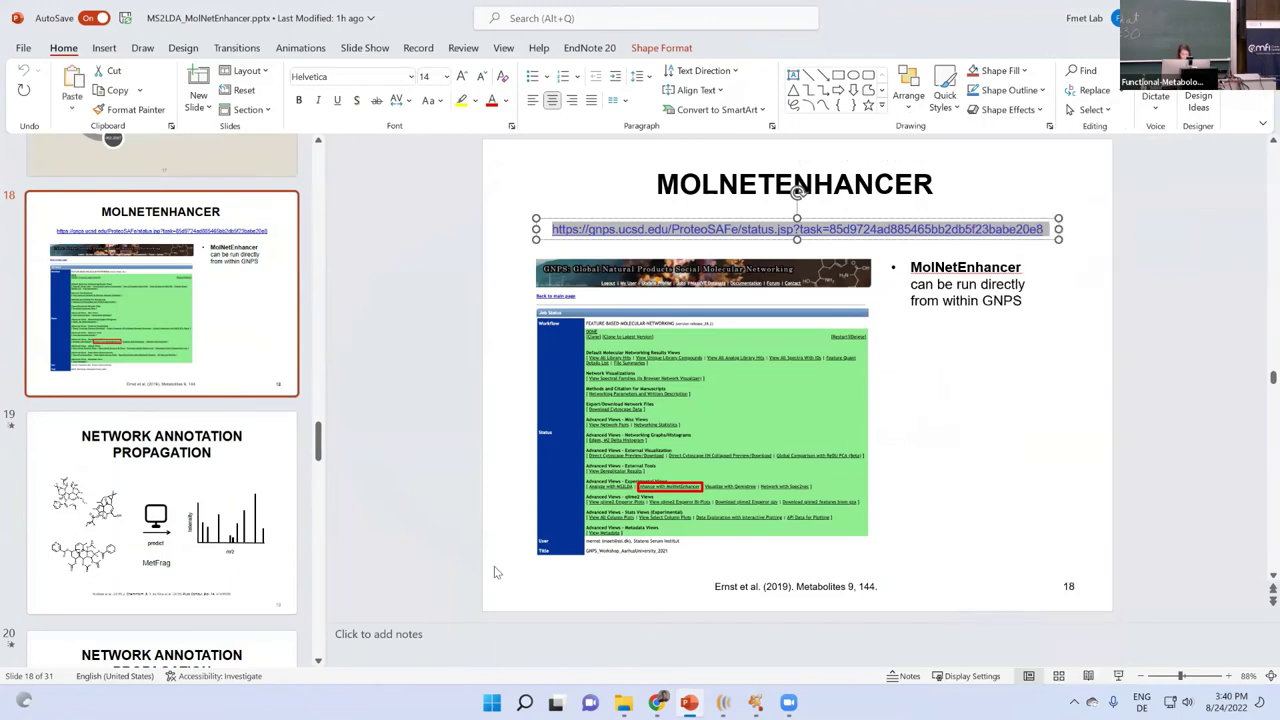
pyautogui.click(657, 702)
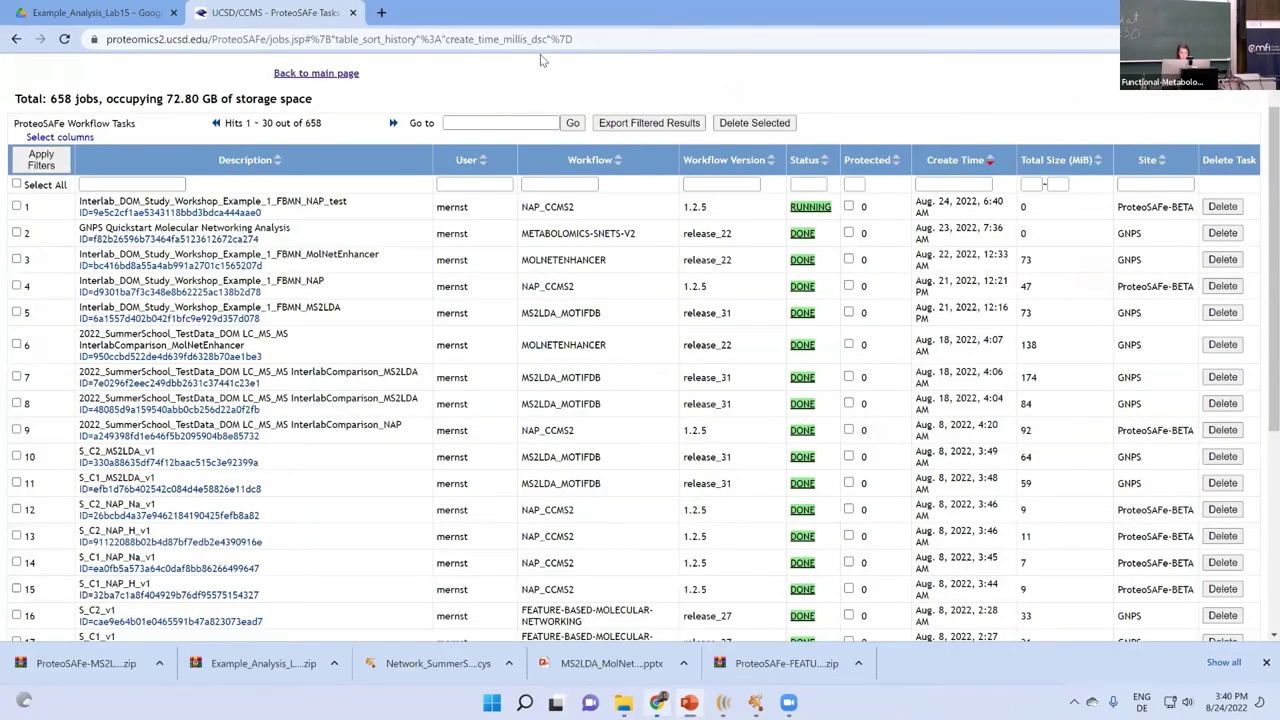
# Step: Load the copied GNPS job-status link in a new browser tab
pyautogui.click(380, 13)
pyautogui.rightClick(406, 40)
pyautogui.click(477, 145)
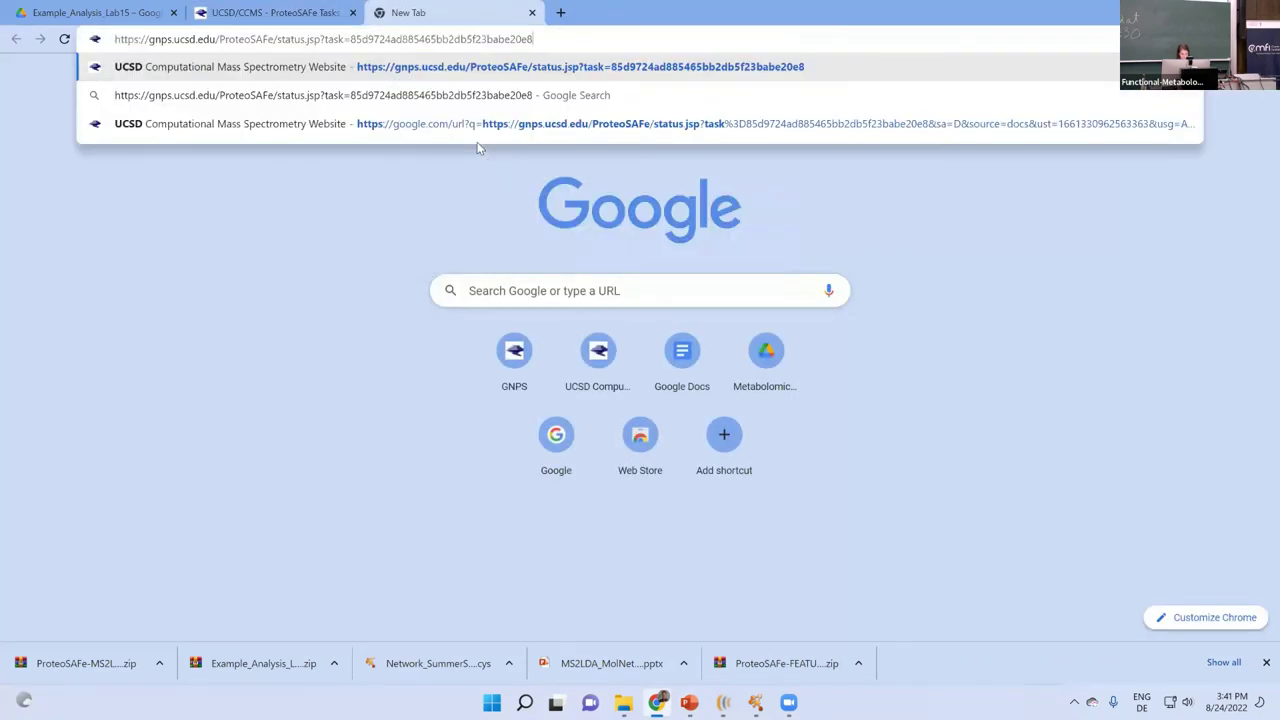
pyautogui.press('Return')
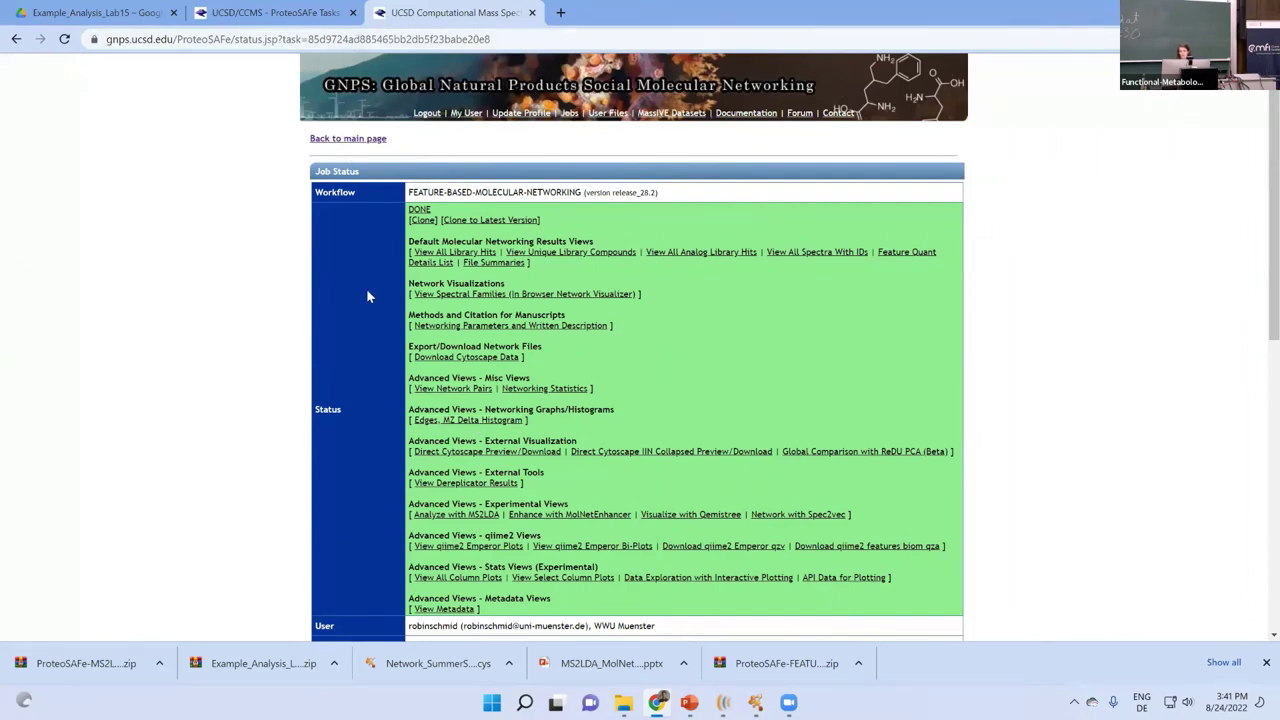
# Step: Launch 'Enhance with MolNetEnhancer' from the FBMN job's status page
pyautogui.scroll(-1, 366, 290)
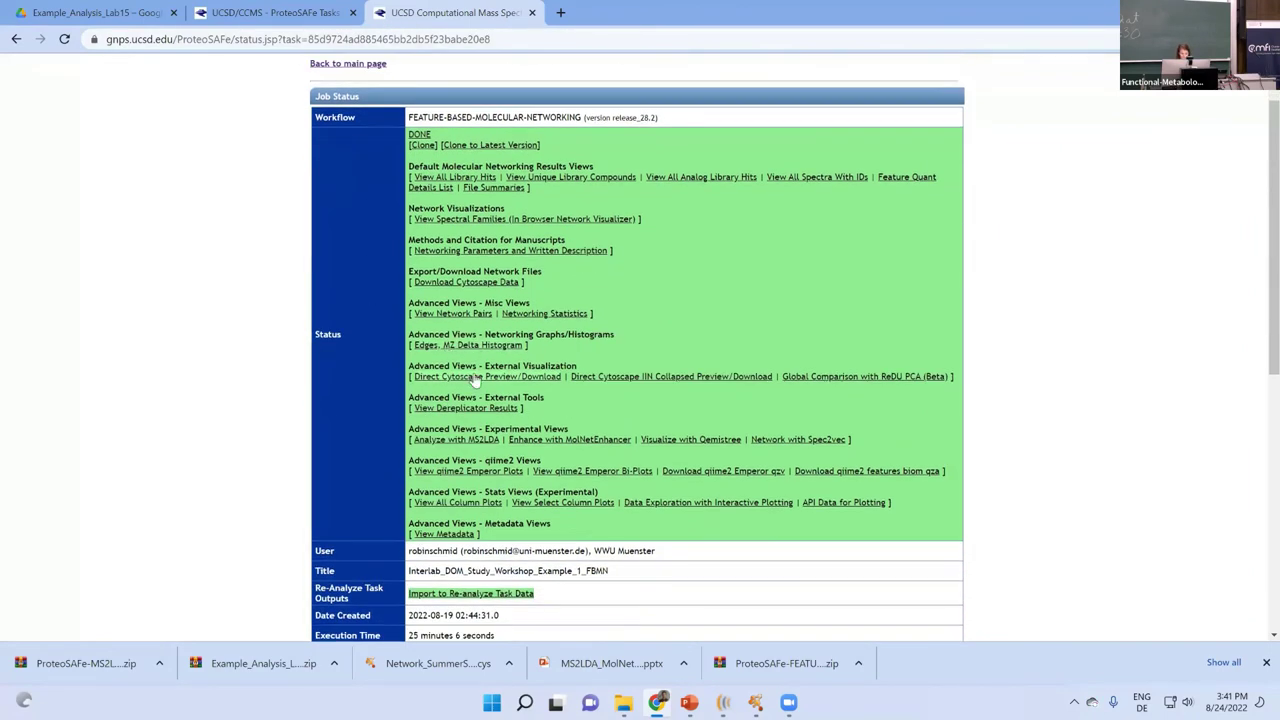
pyautogui.scroll(-1, 480, 380)
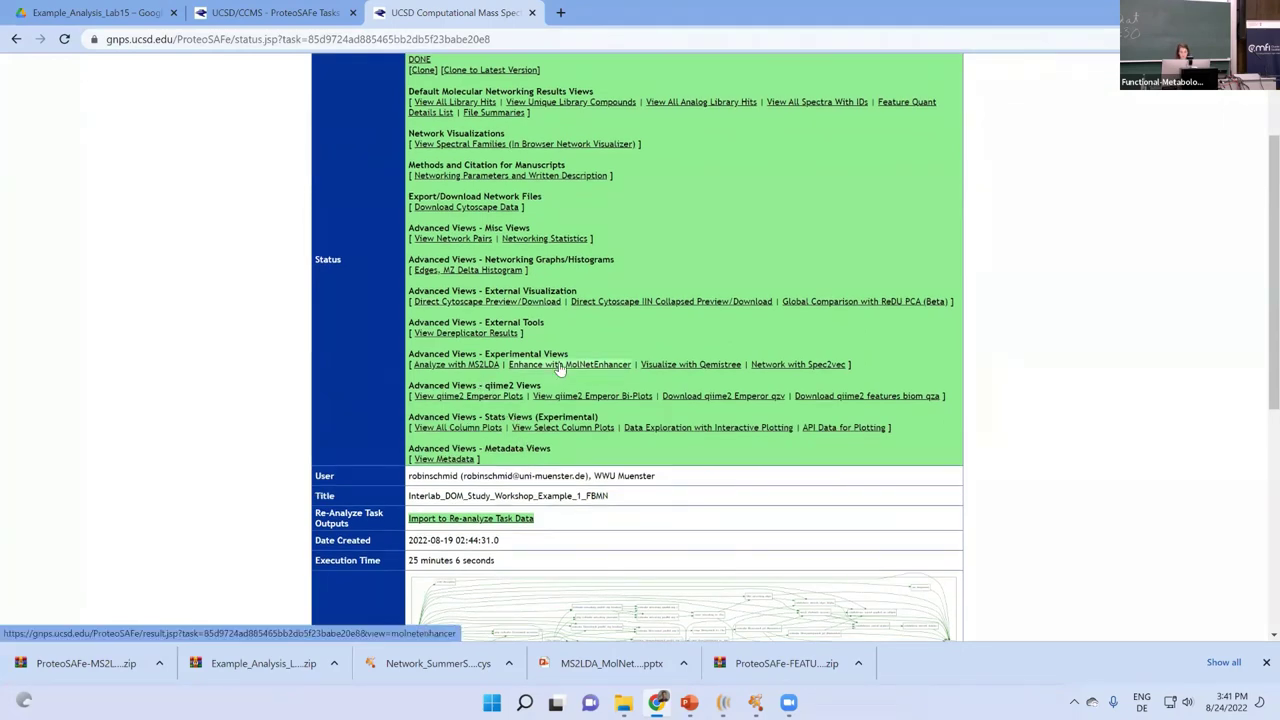
pyautogui.click(561, 366)
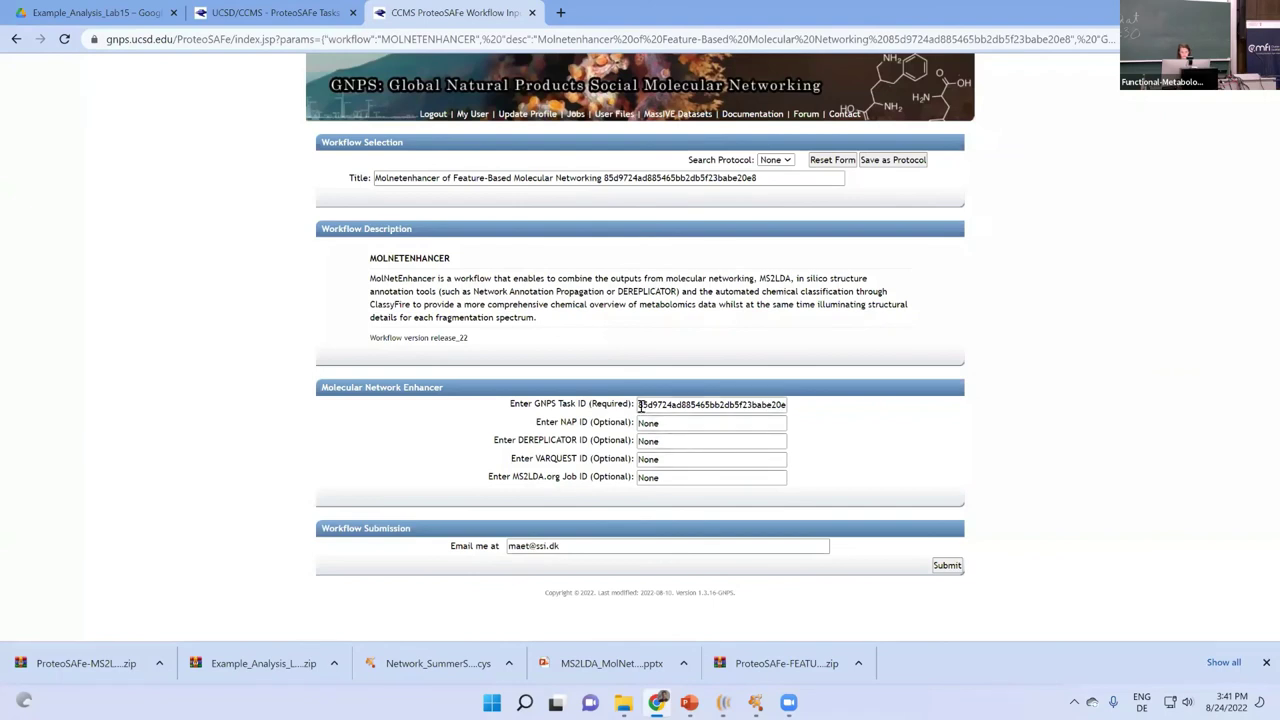
# Step: Copy the running NAP_test job's task ID from its status page address
pyautogui.moveTo(641, 404); pyautogui.dragTo(855, 409)
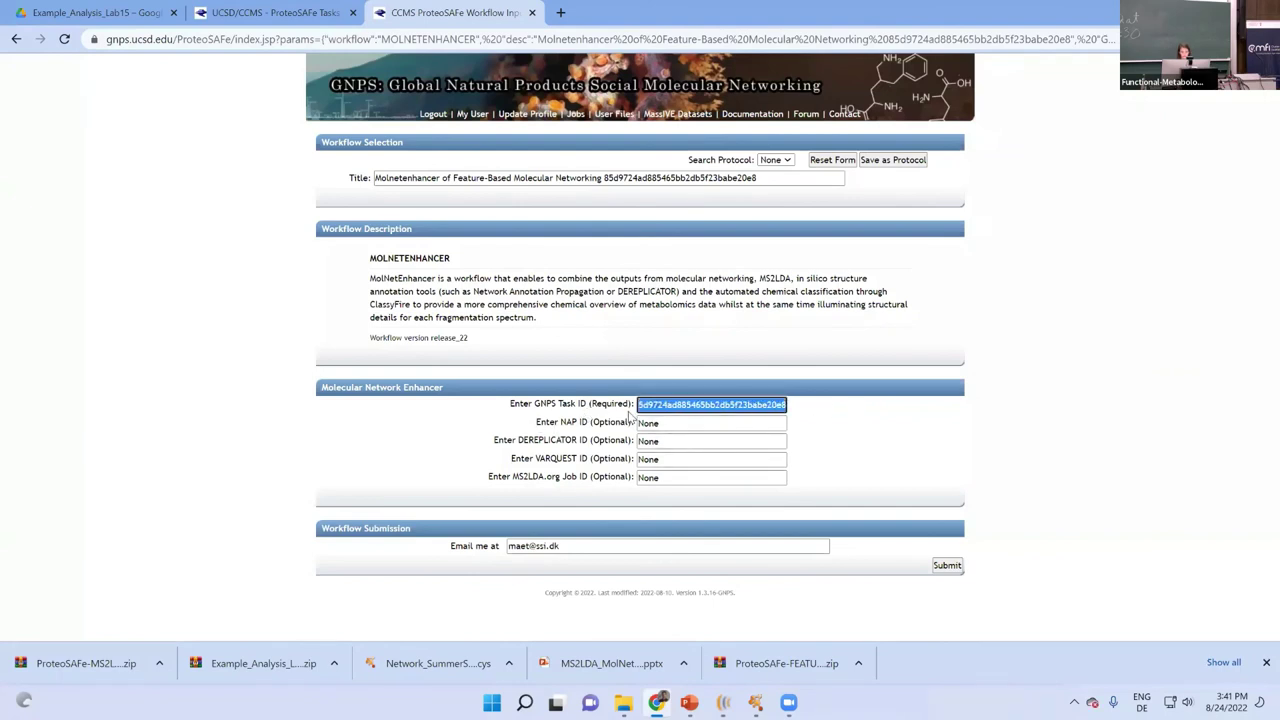
pyautogui.press('Tab')
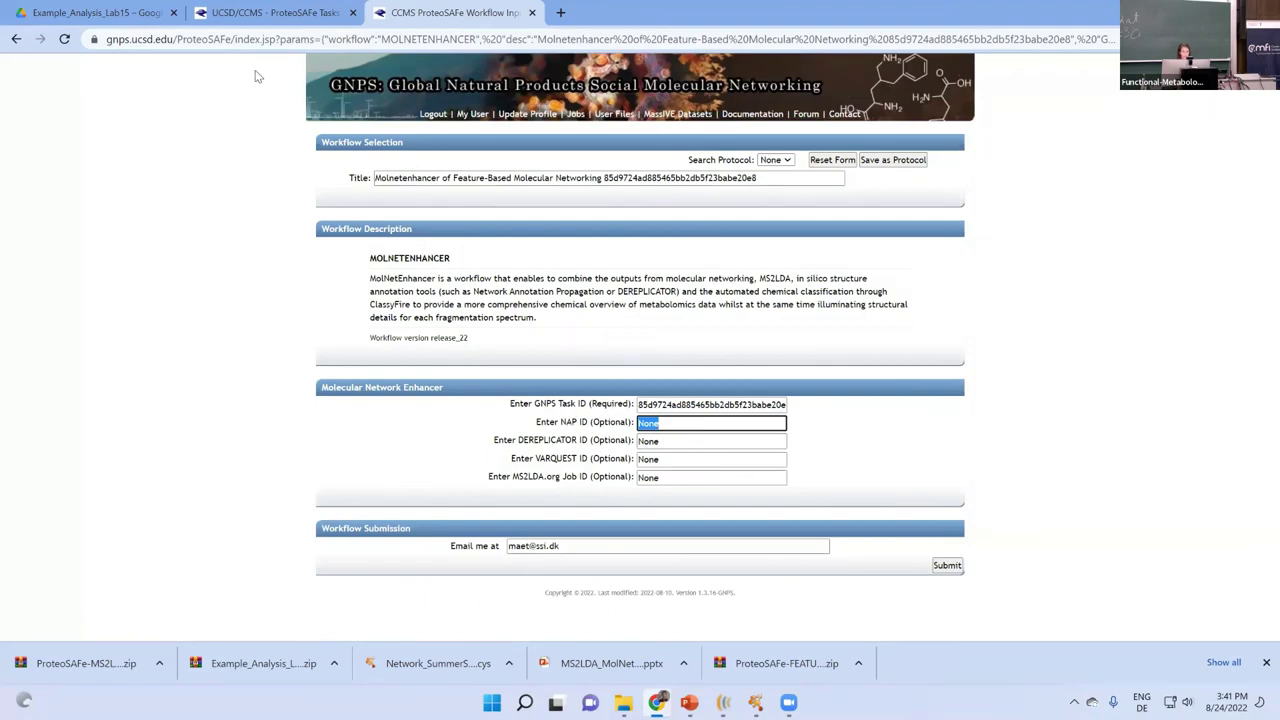
pyautogui.click(268, 14)
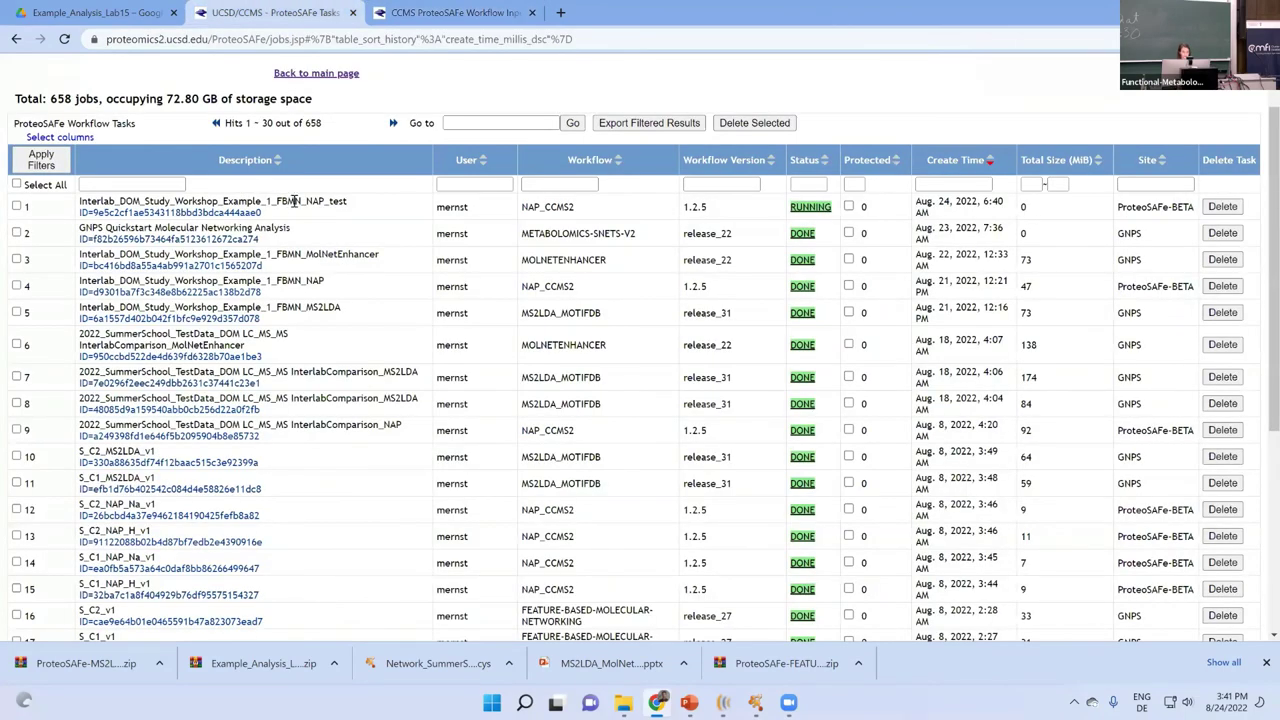
pyautogui.click(811, 207)
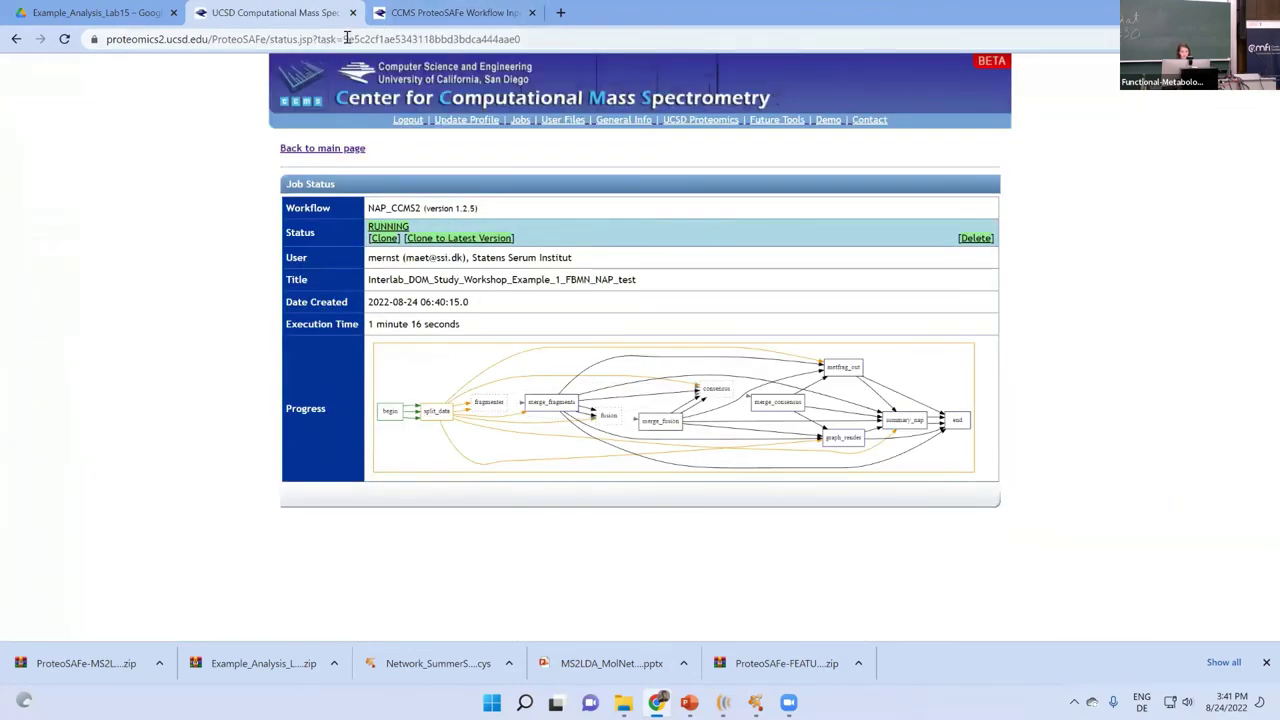
pyautogui.moveTo(345, 38); pyautogui.dragTo(530, 38)
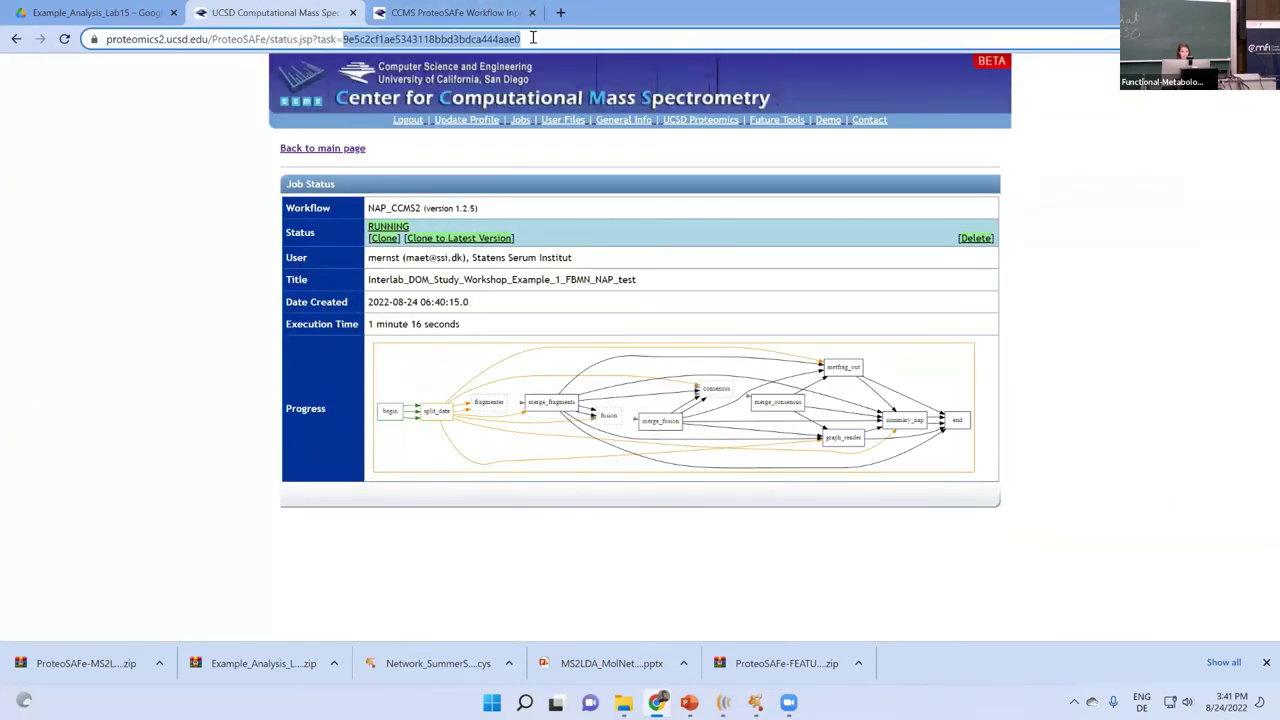
pyautogui.rightClick(438, 47)
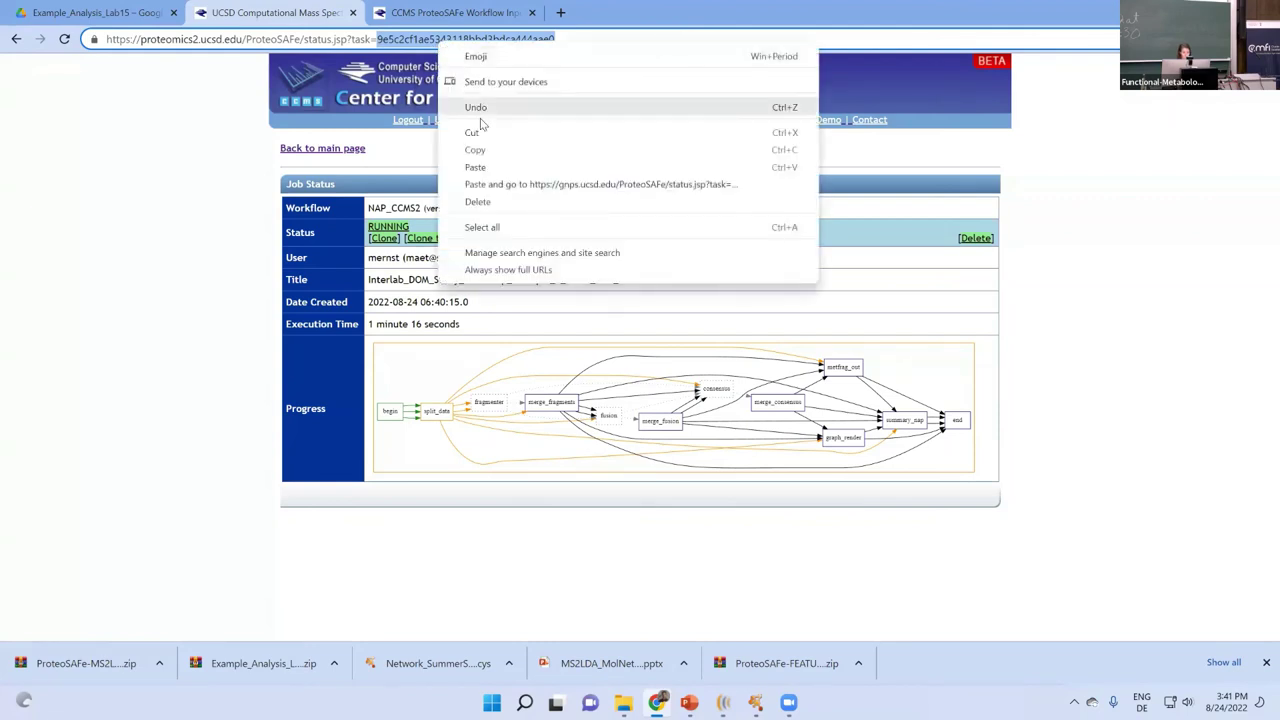
pyautogui.click(476, 150)
# Step: Replace 'None' in the MolNetEnhancer NAP ID field with the copied task ID, then go back
pyautogui.click(427, 17)
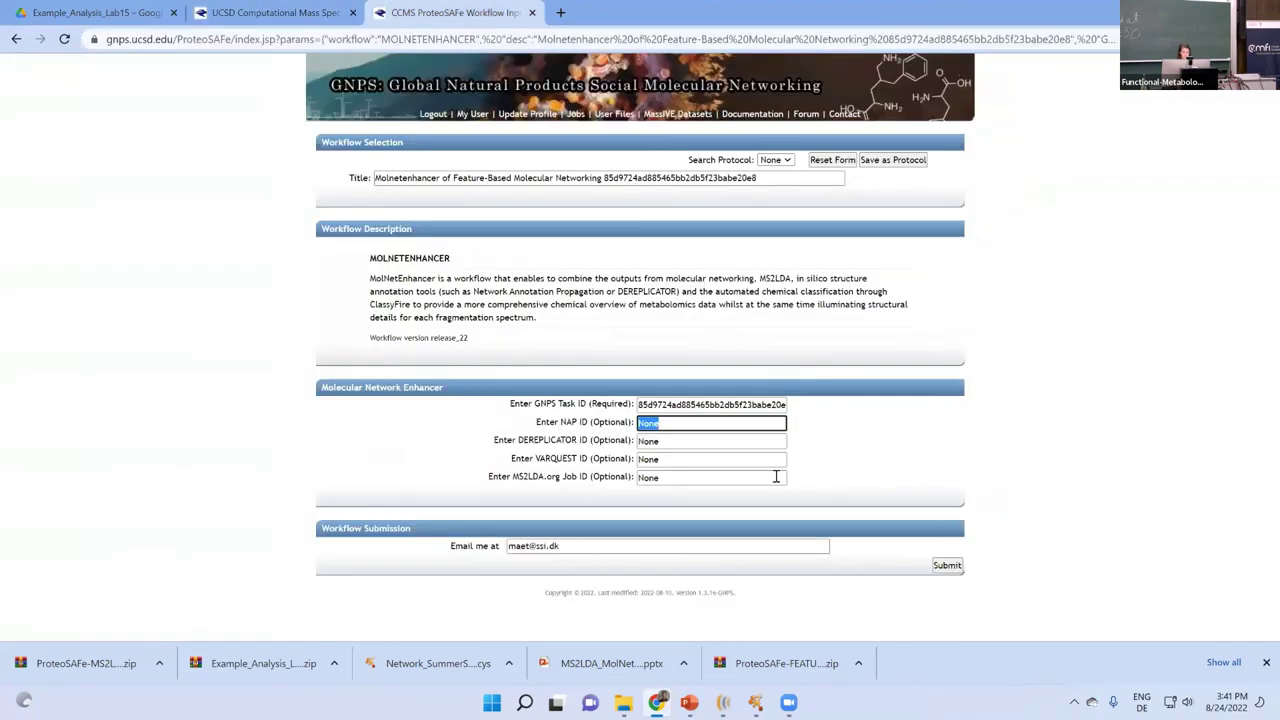
pyautogui.doubleClick(645, 423)
pyautogui.click(673, 423)
pyautogui.doubleClick(673, 423)
pyautogui.press('BackSpace')
pyautogui.rightClick(677, 424)
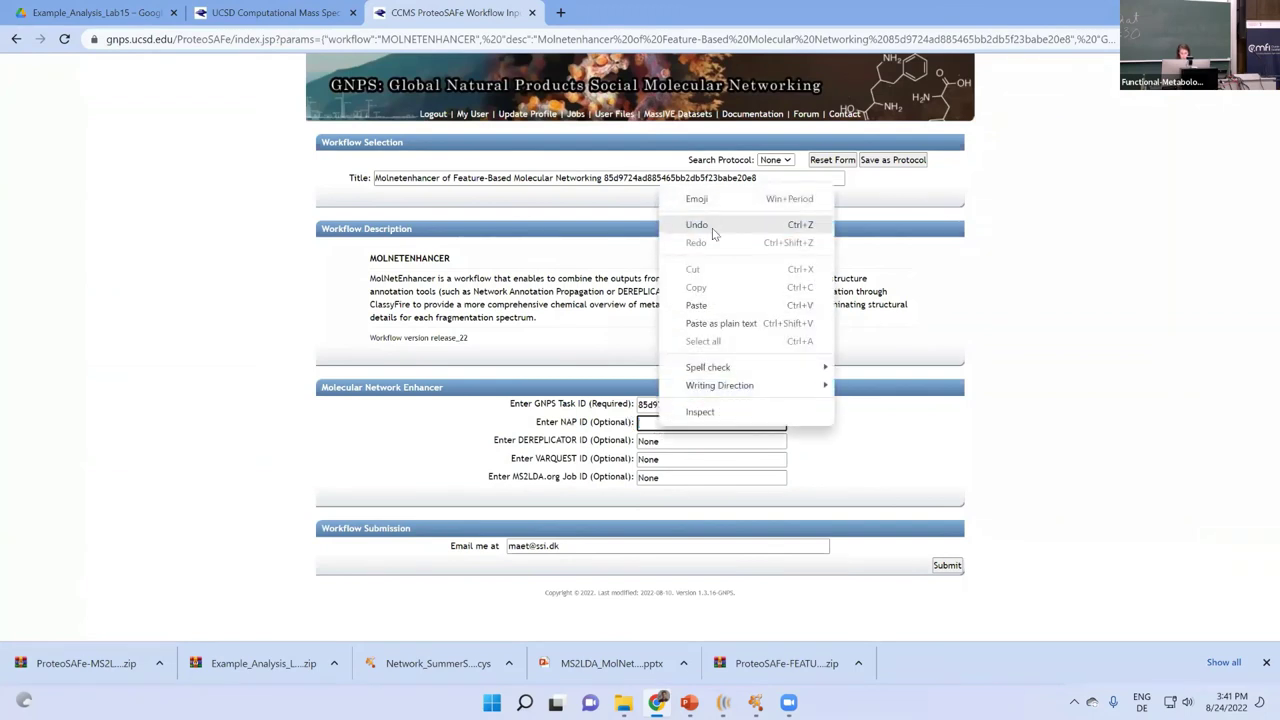
pyautogui.click(724, 305)
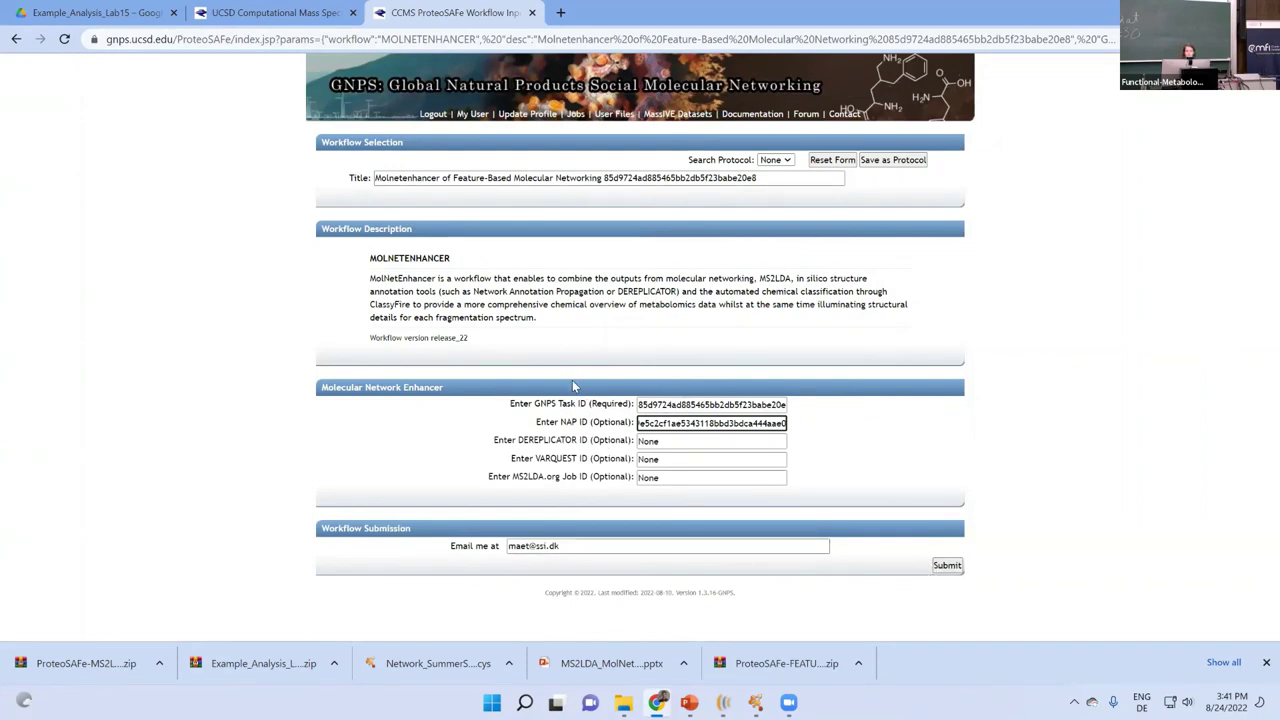
pyautogui.click(15, 38)
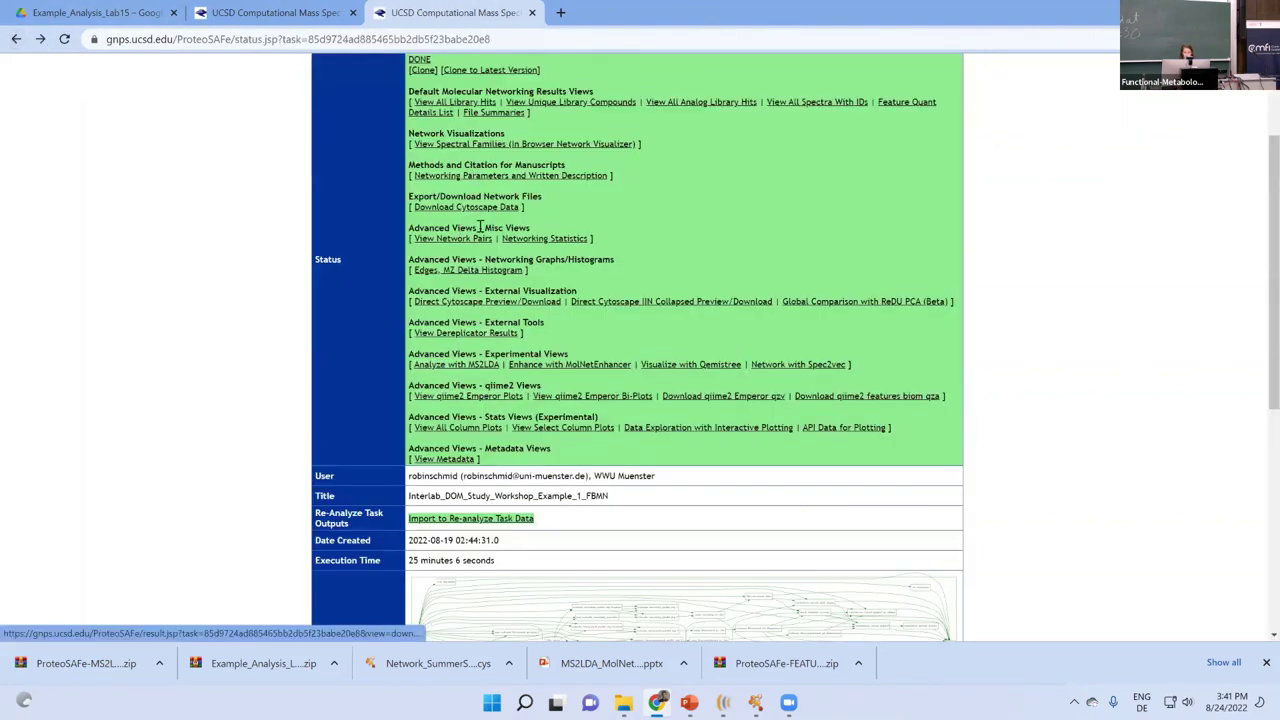
# Step: Open 'Analyze with MS2LDA' from the FBMN job's Experimental Views to get the MS2LDA_MOTIFDB form
pyautogui.scroll(3, 480, 227)
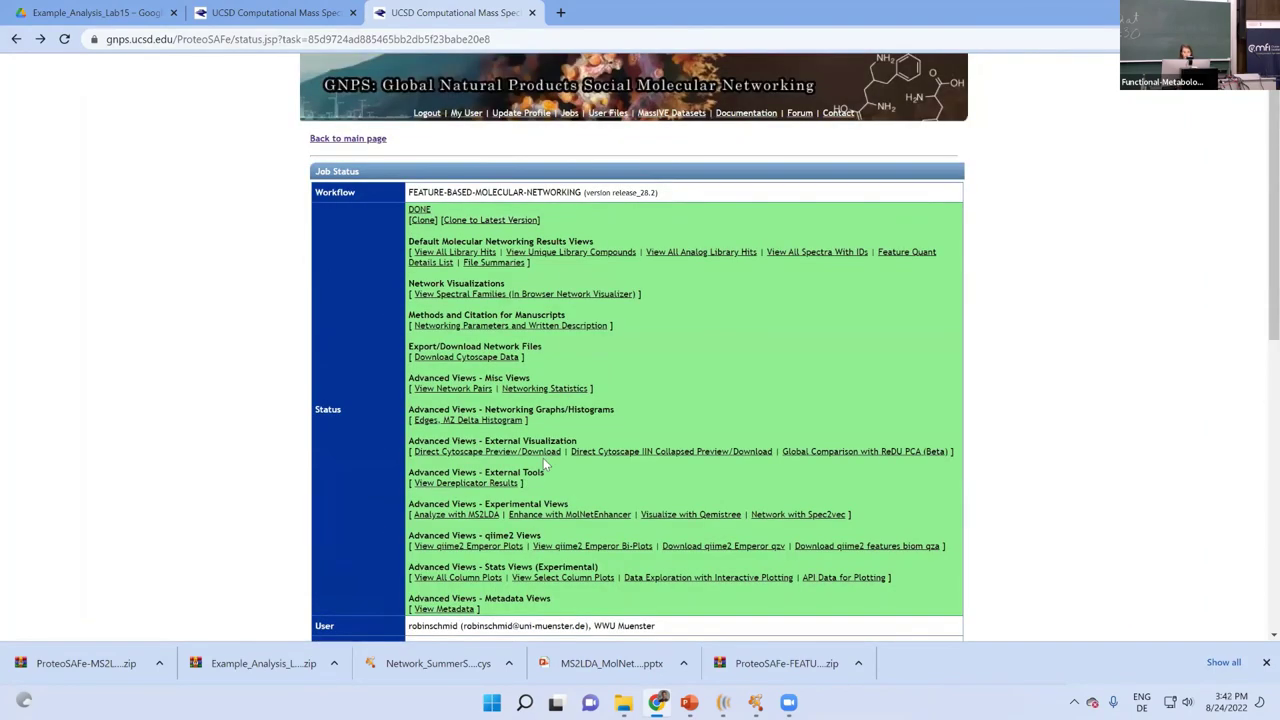
pyautogui.scroll(-1, 545, 462)
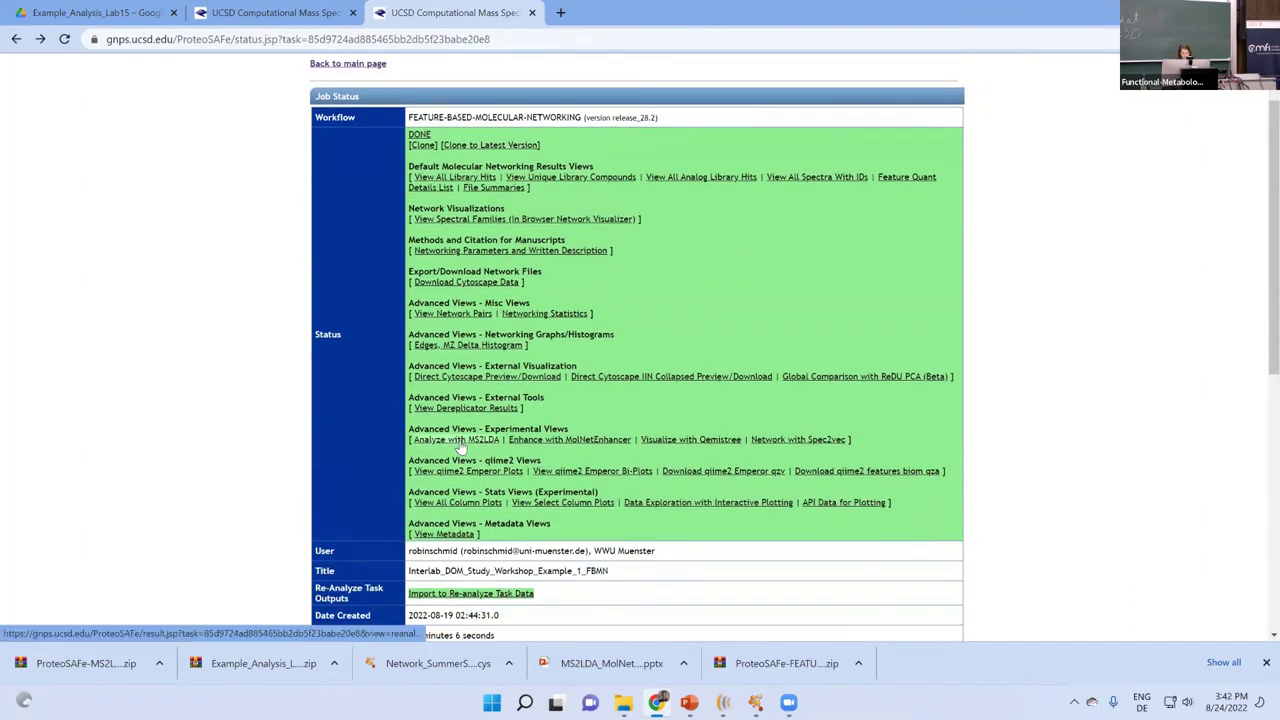
pyautogui.click(459, 442)
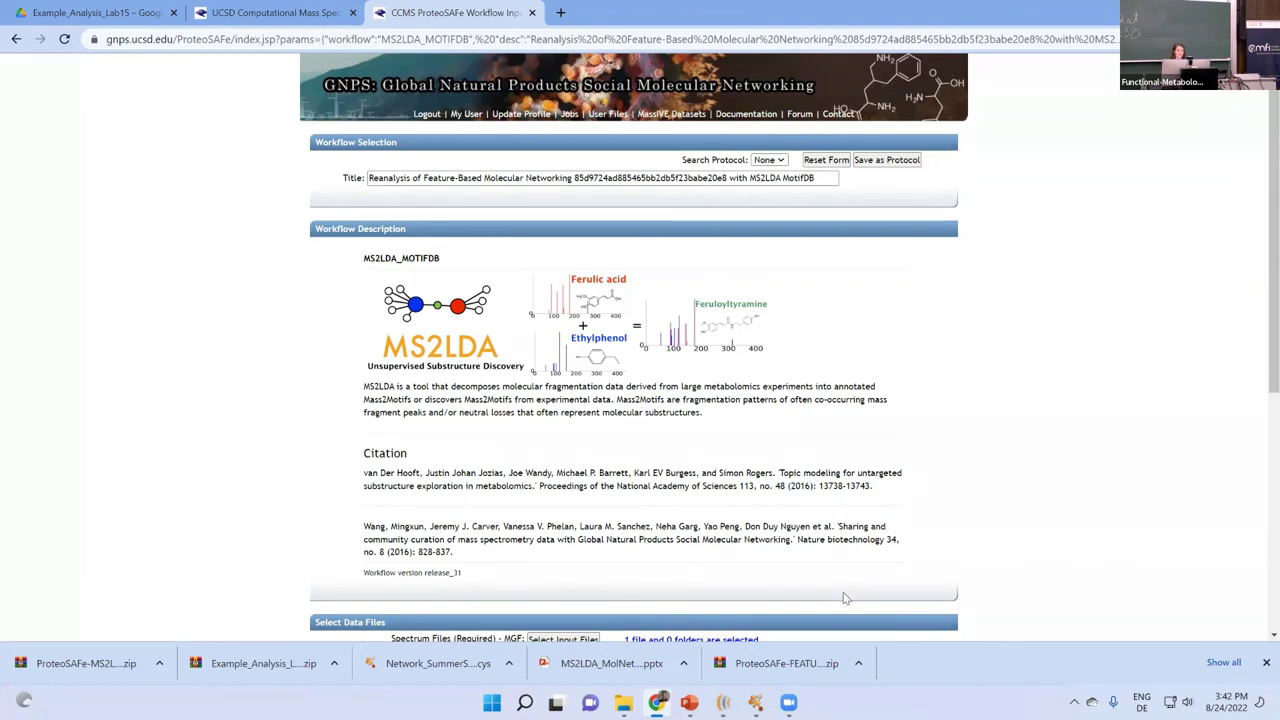
pyautogui.scroll(-4, 843, 598)
pyautogui.scroll(4, 843, 598)
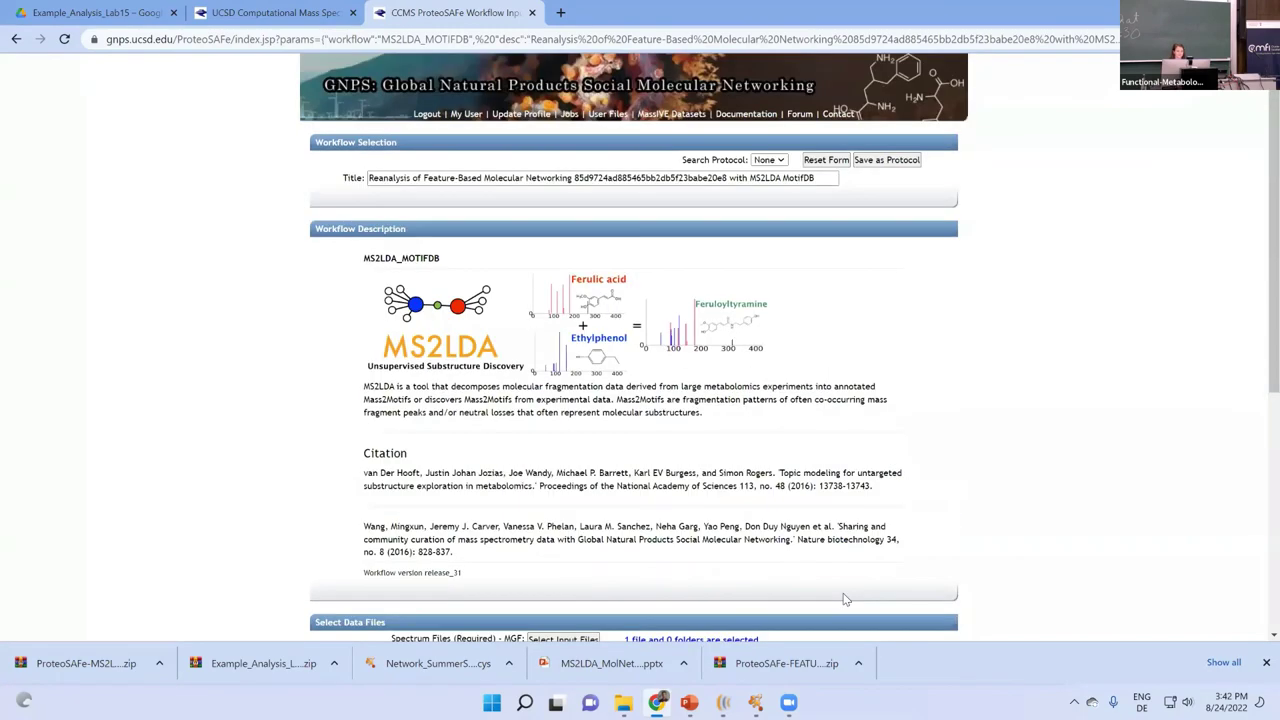